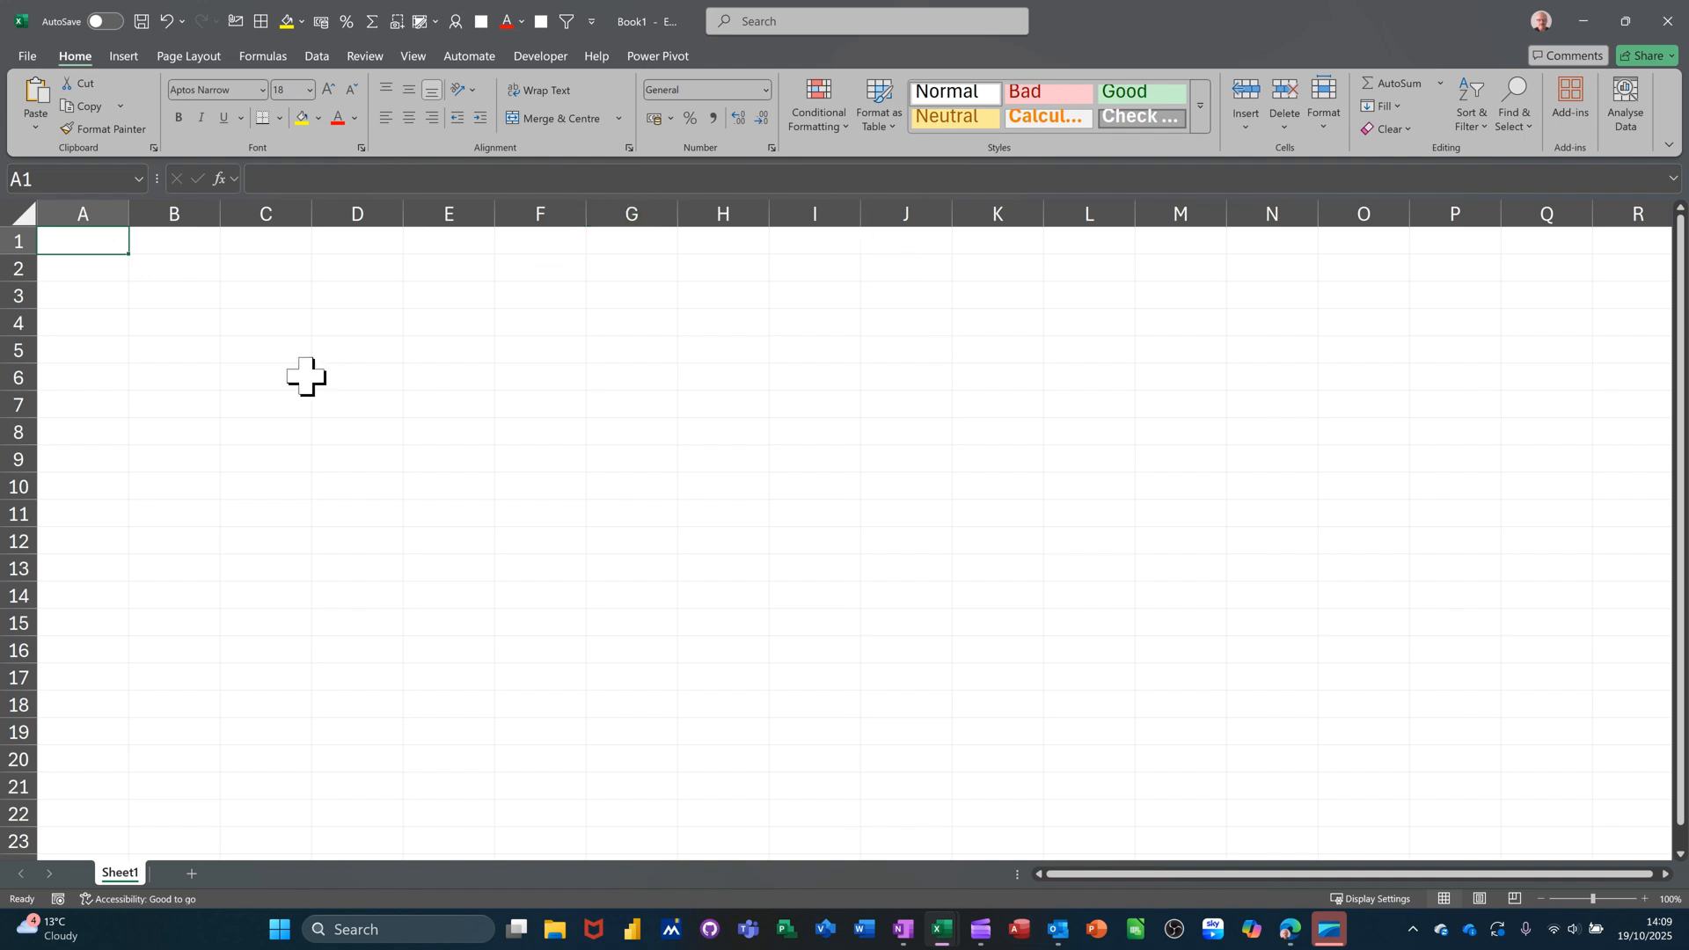
# Enter the headings Item, Qty, Price and Total in A2:D2.
pyautogui.click(102, 271)
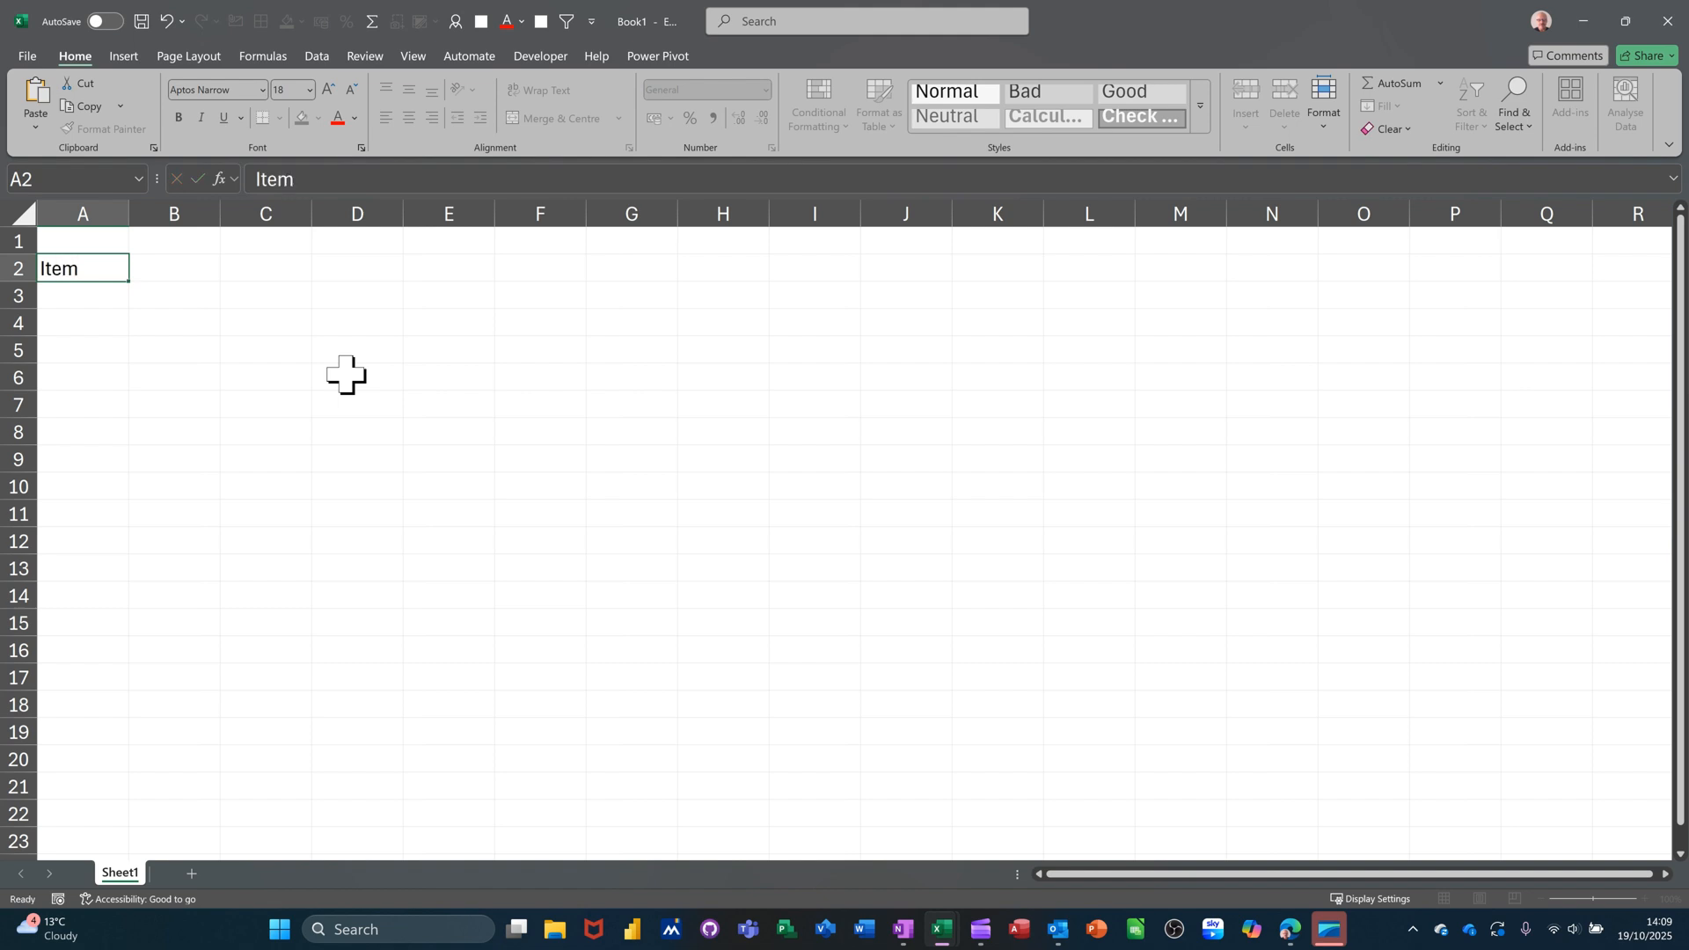
pyautogui.press('Tab')
pyautogui.write('Q')
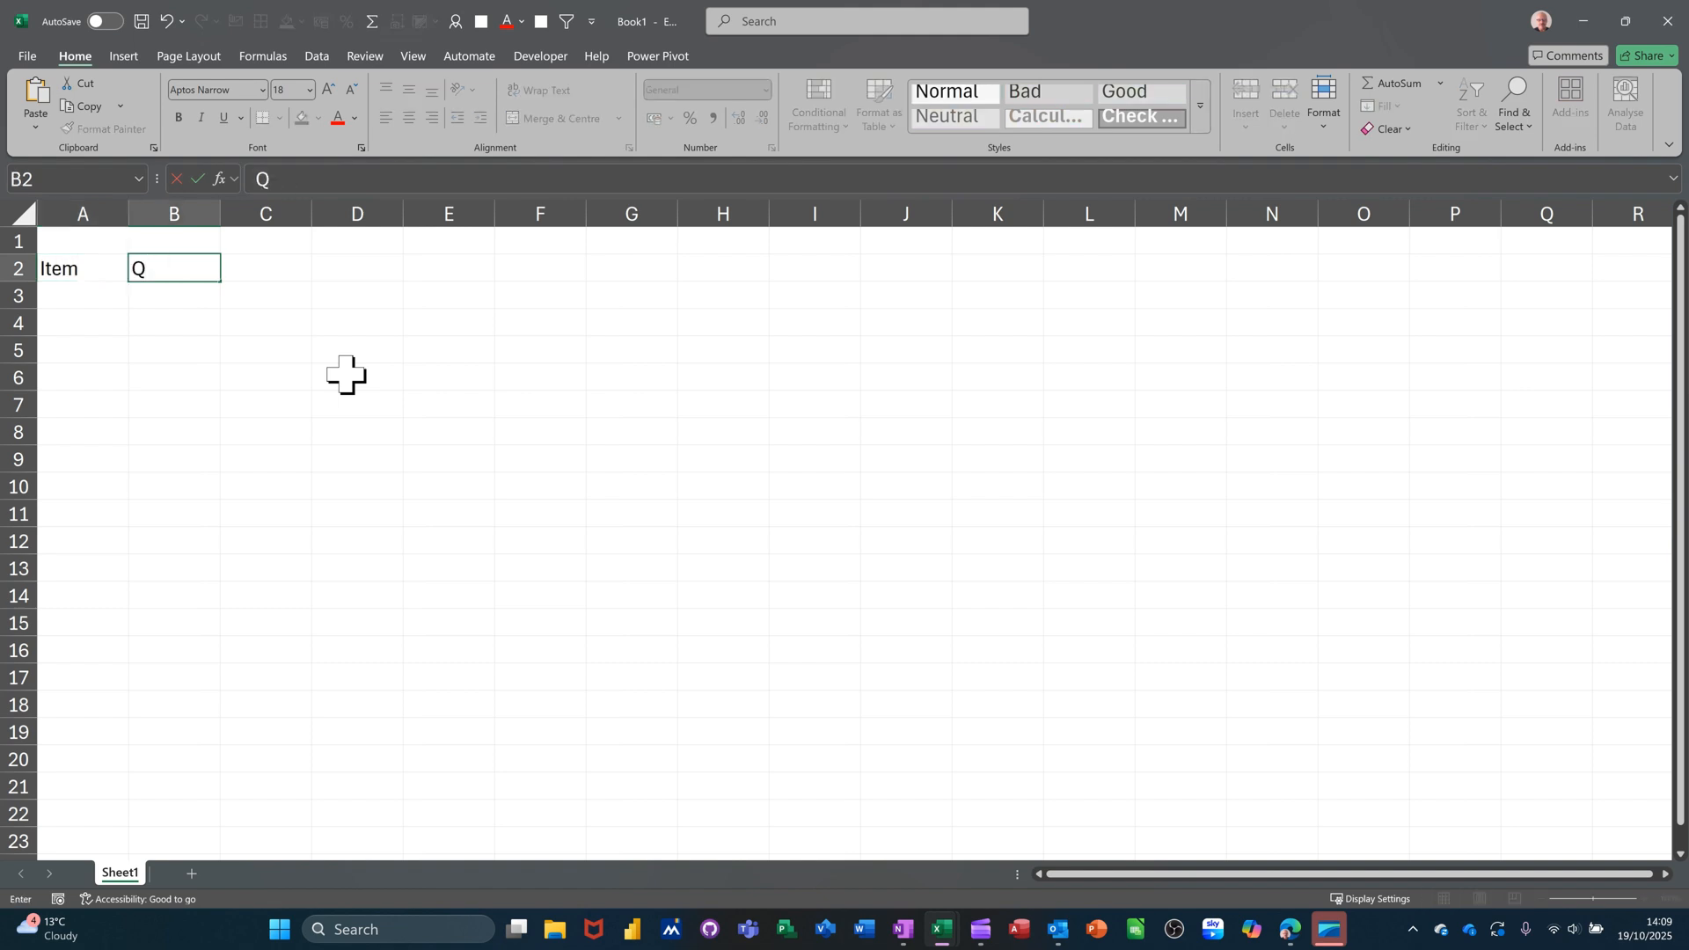
pyautogui.press('Tab')
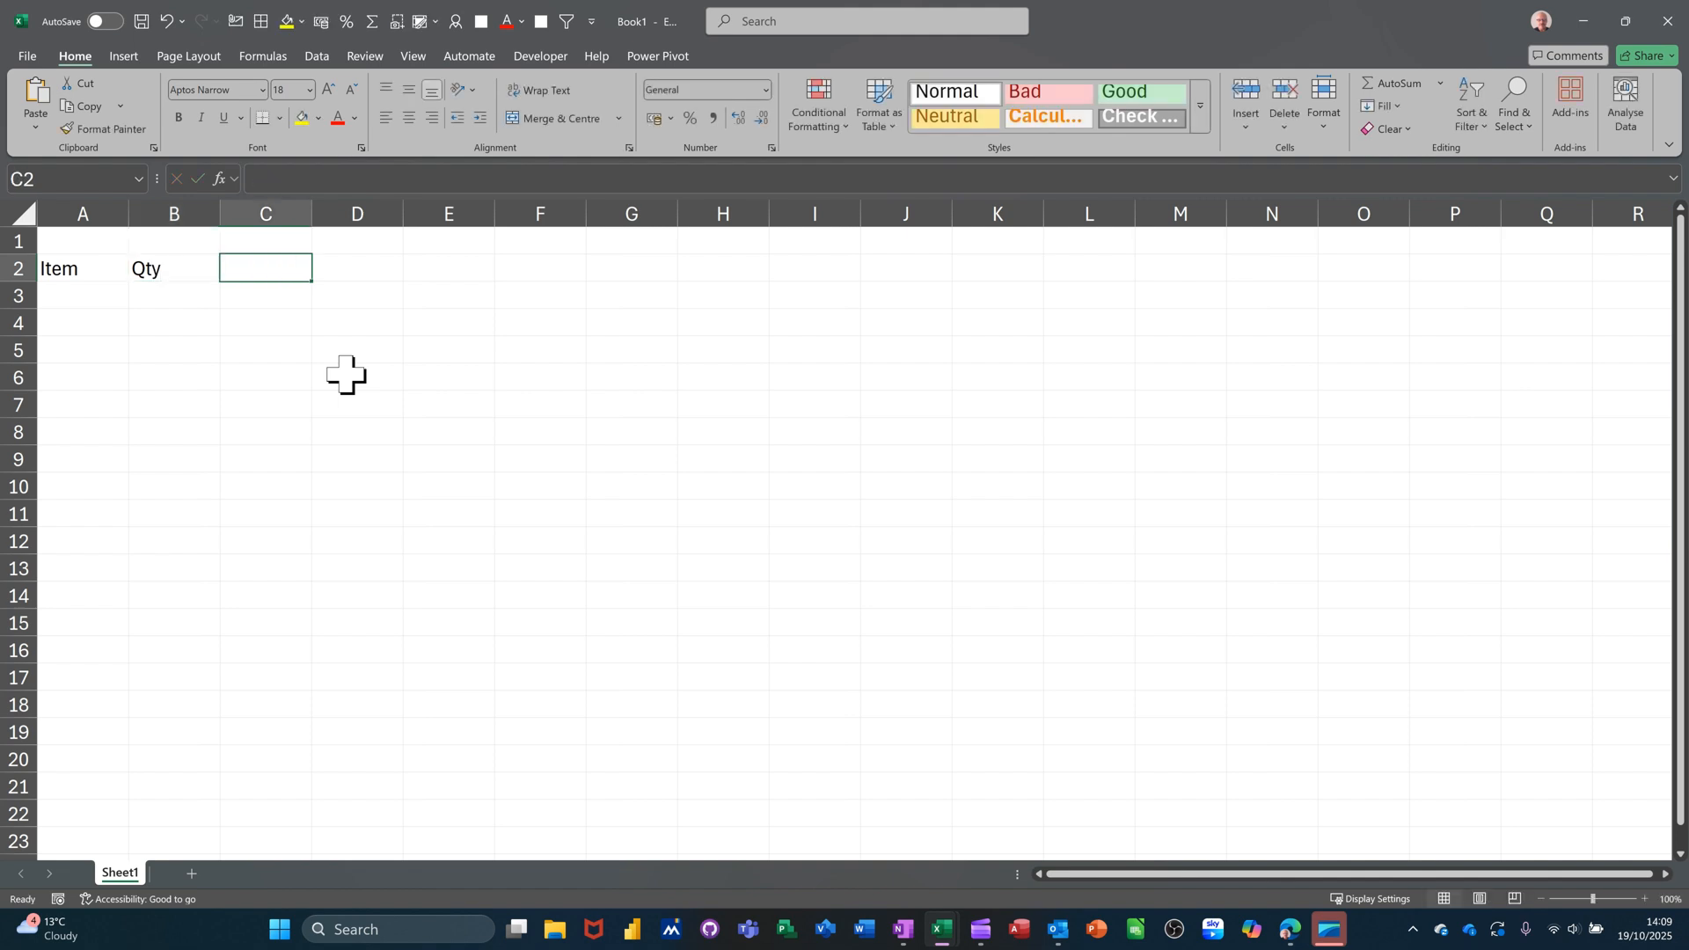
pyautogui.write('Price')
pyautogui.press('Tab')
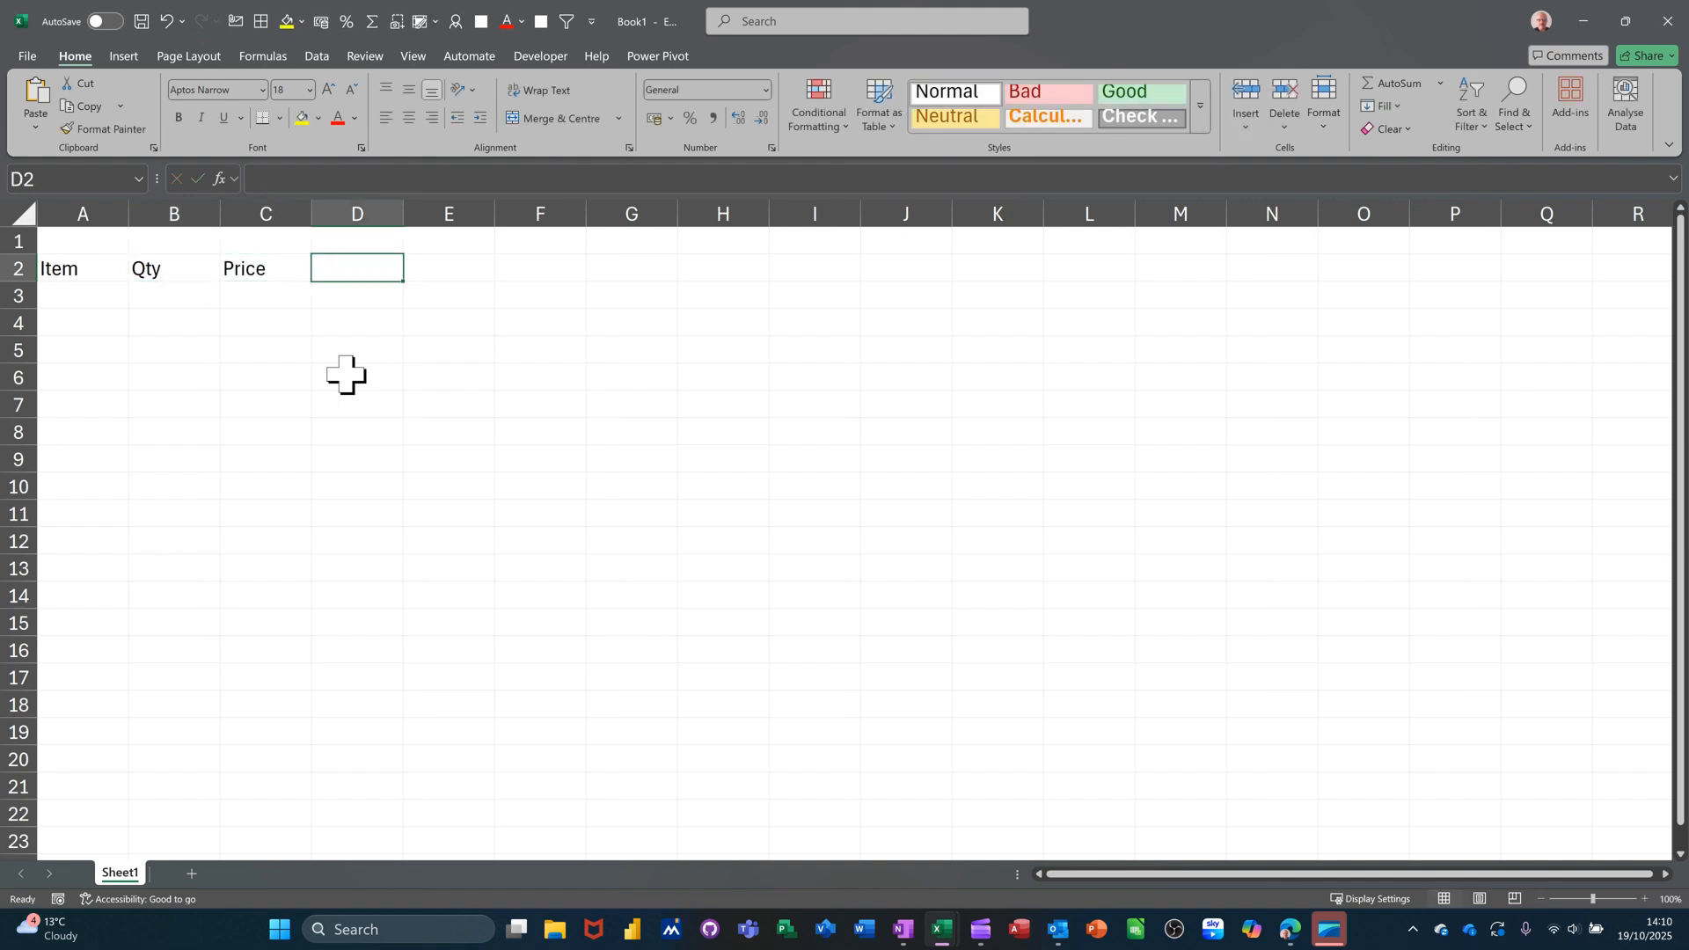
pyautogui.write('Total')
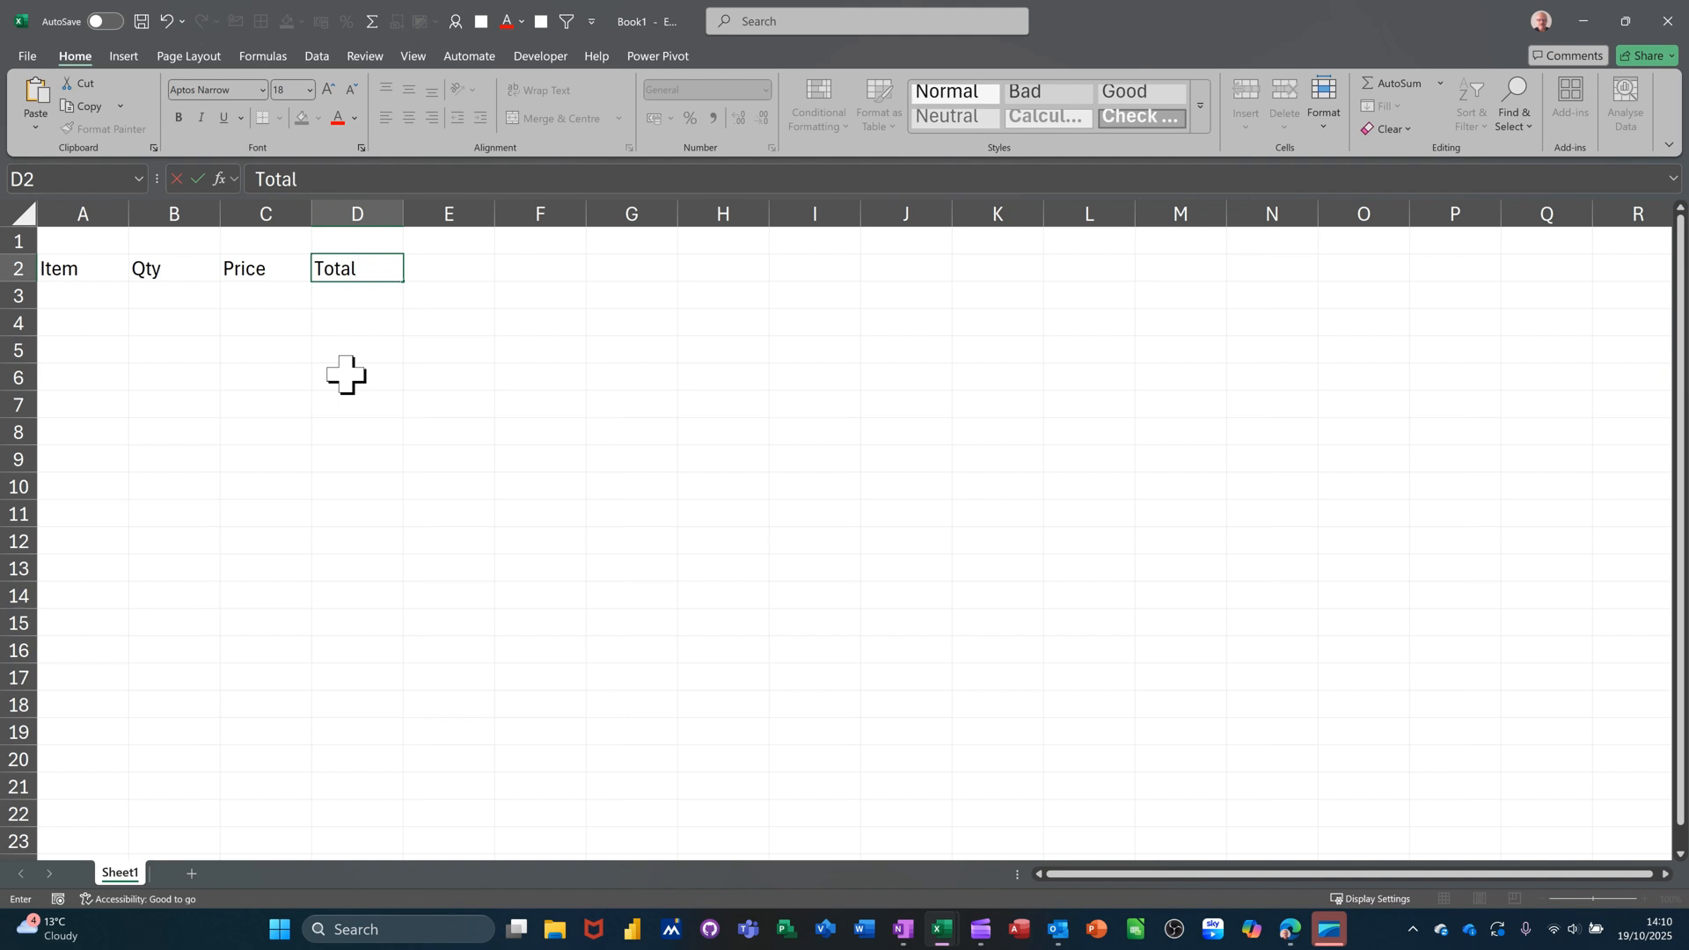
pyautogui.press('Tab')
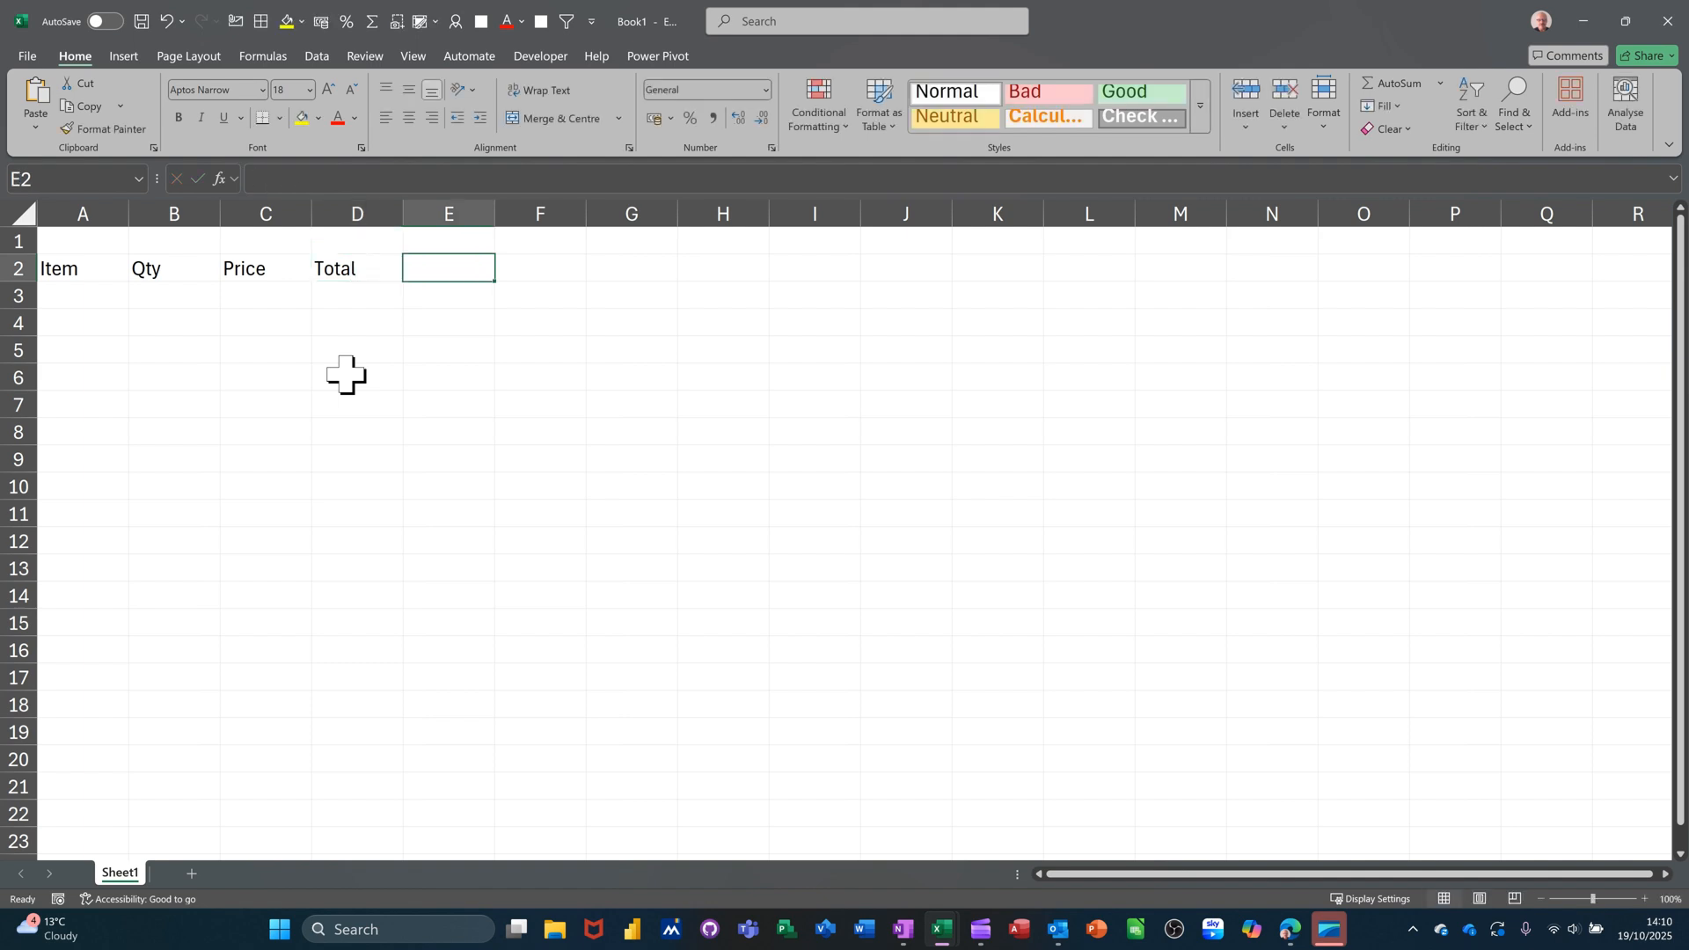
# Enter HR, Admin and Sales in E2:G2 and begin the second Total heading in H2.
pyautogui.write('HR')
pyautogui.press('Tab')
pyautogui.write('Ad')
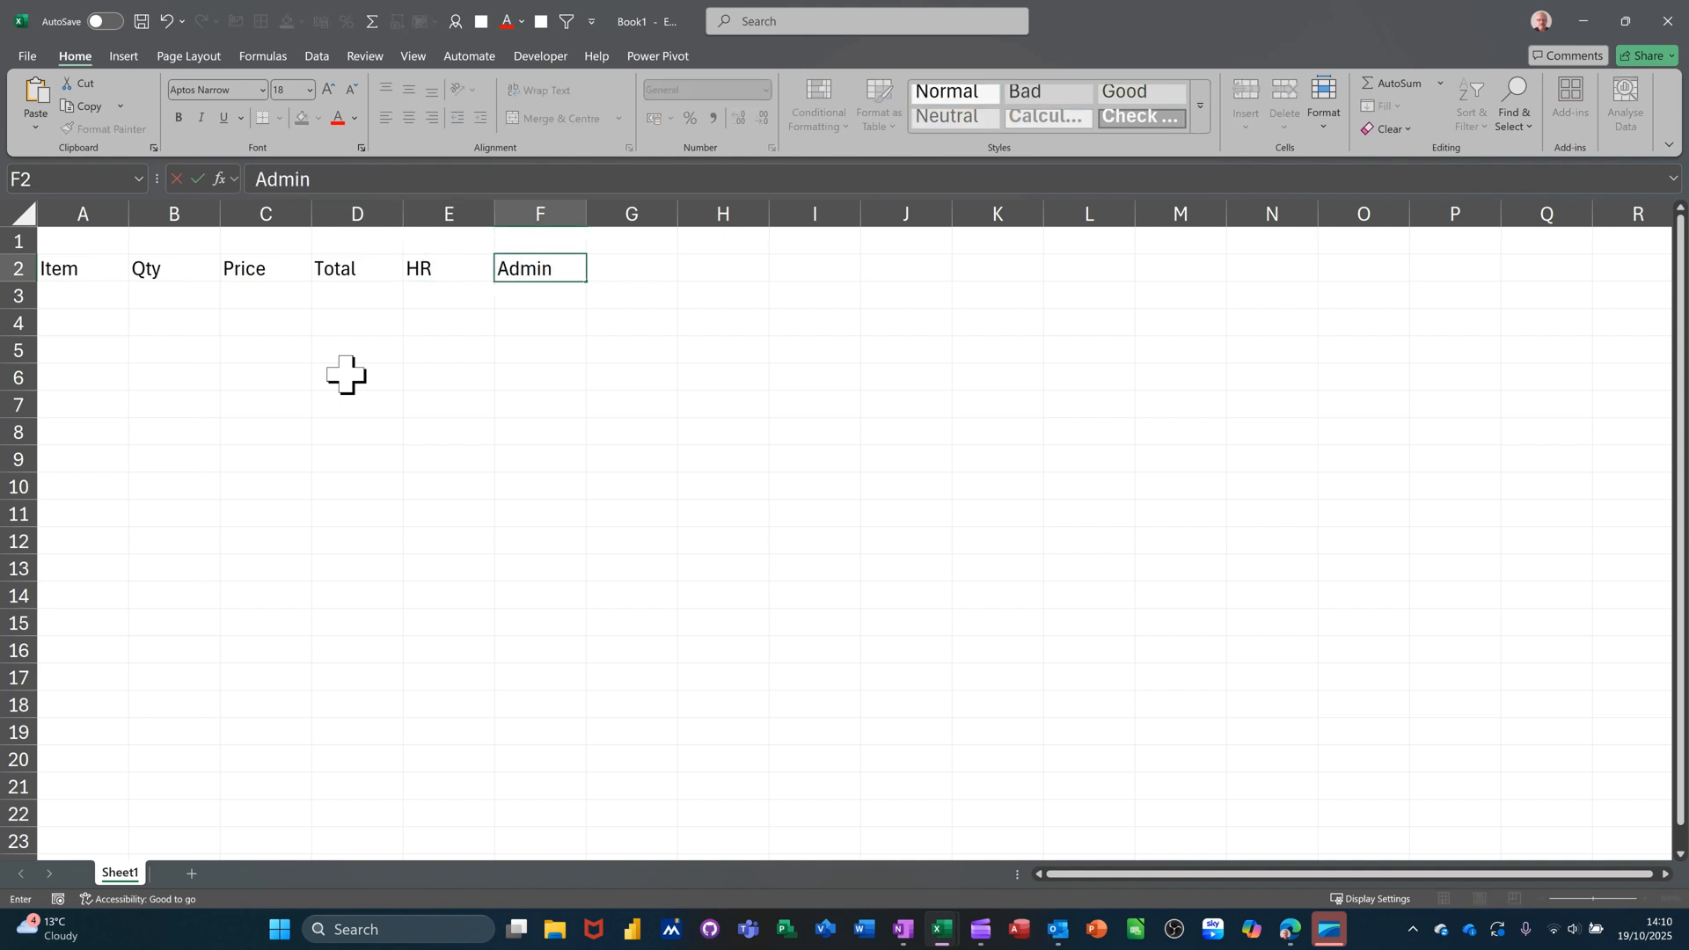
pyautogui.press('Tab')
pyautogui.write('Sa')
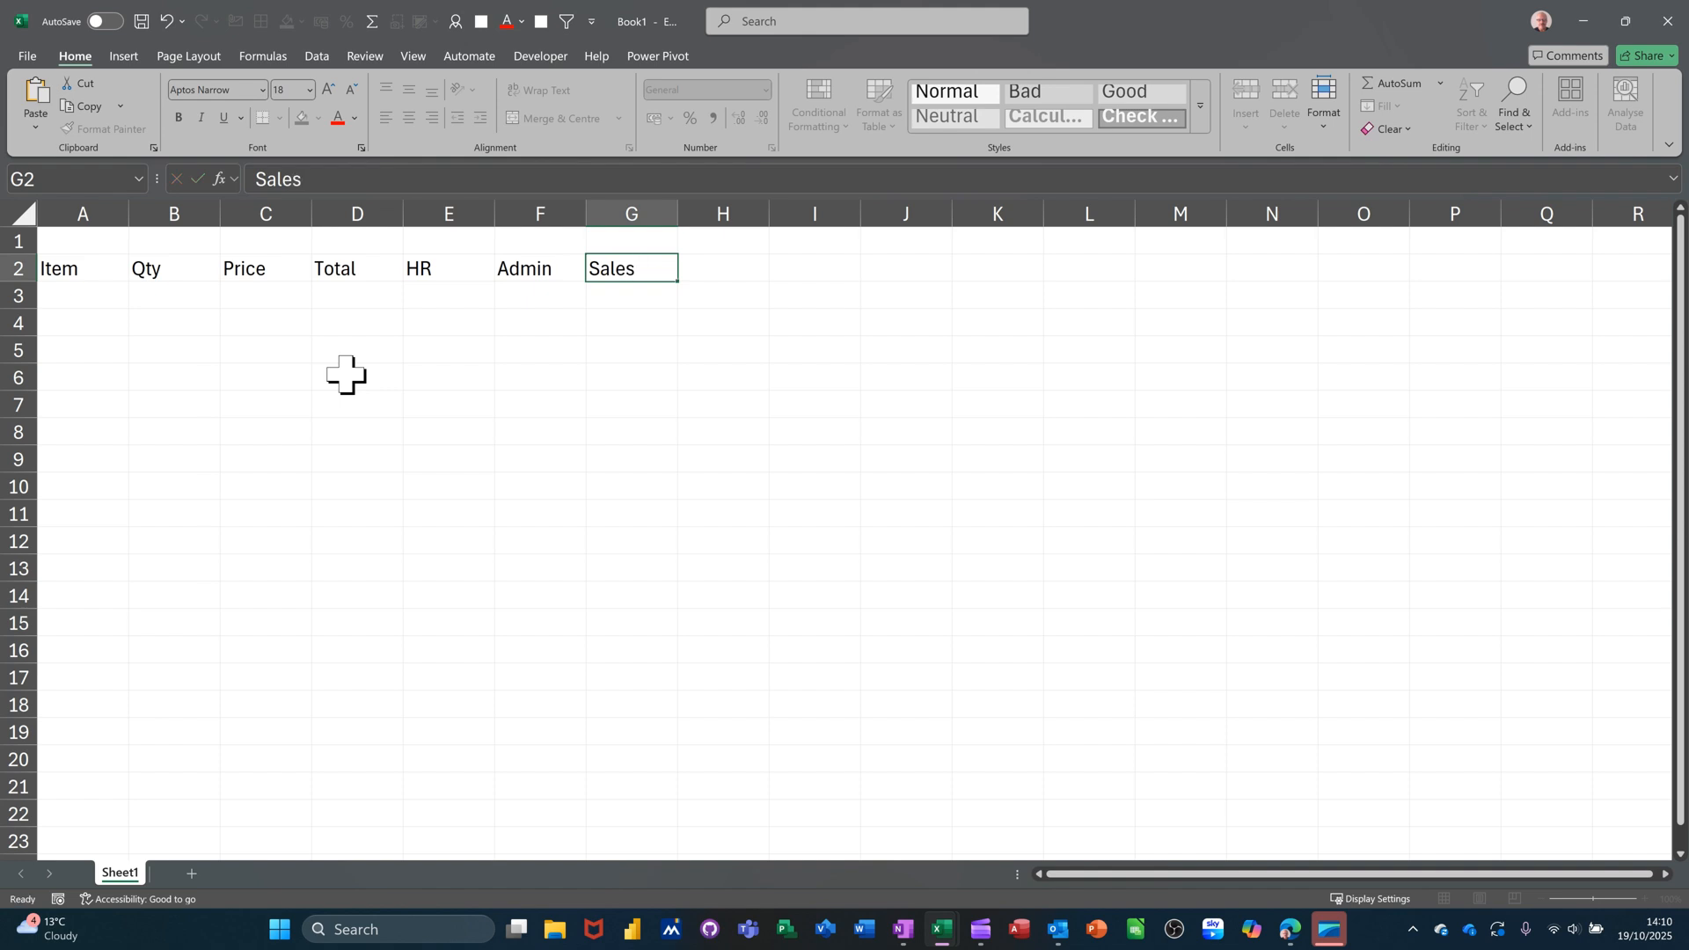
pyautogui.press('Tab')
pyautogui.write('T')
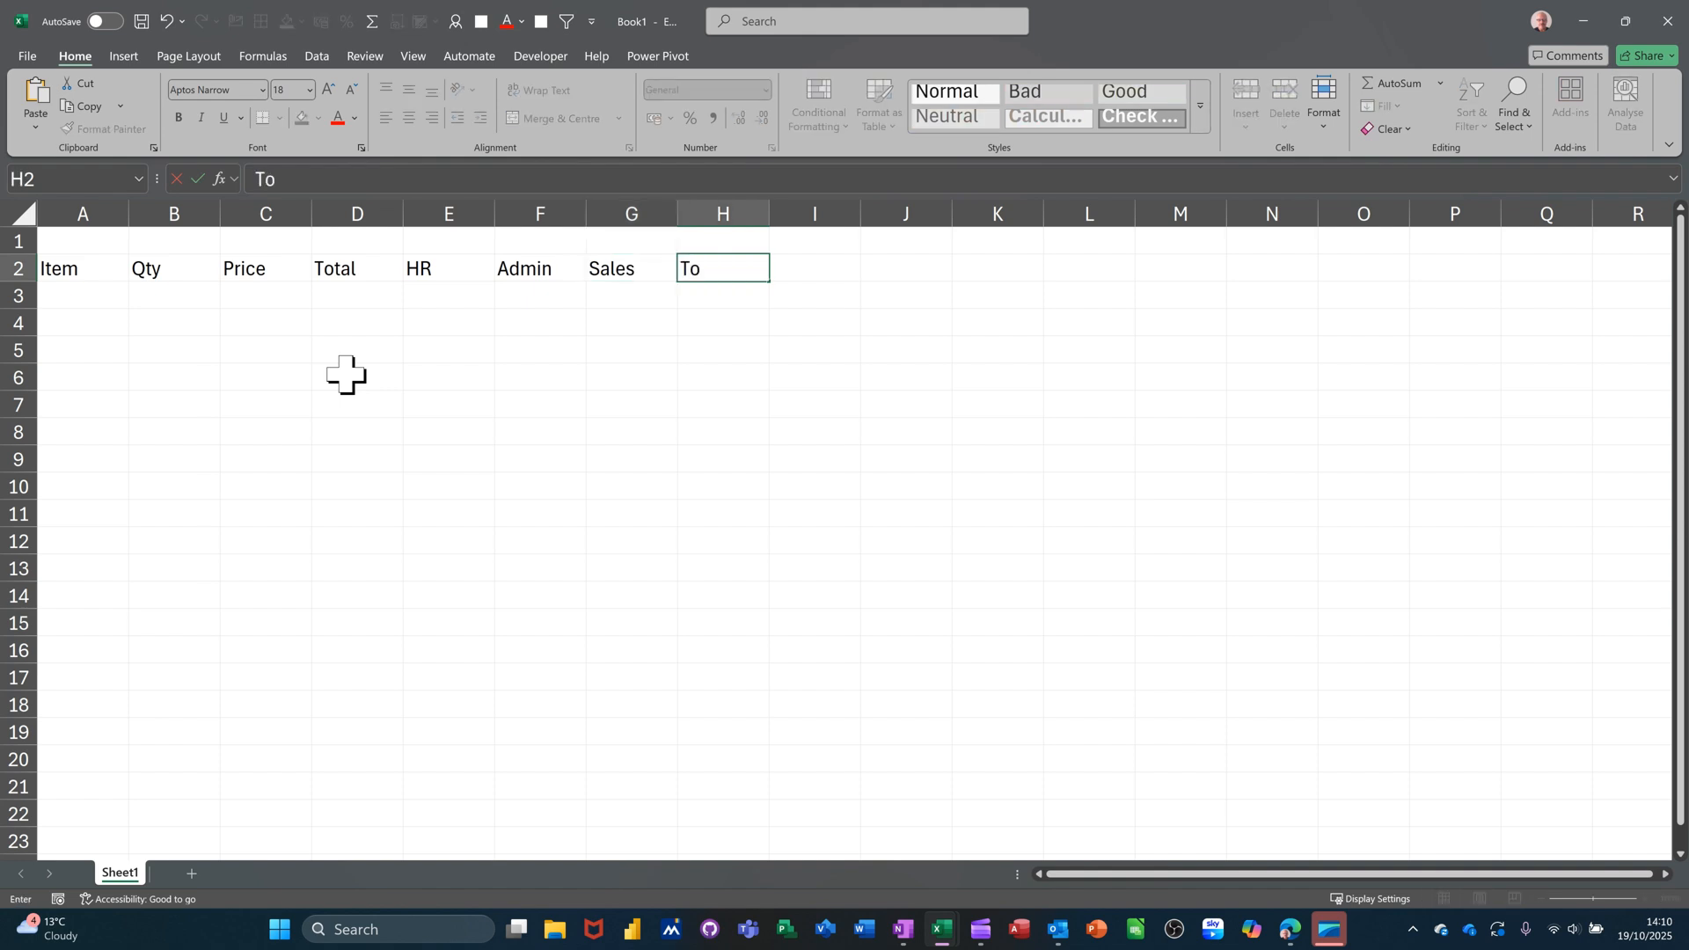
# Commit the Total heading in H2 and apply All Borders to A2:H6.
pyautogui.click(426, 350)
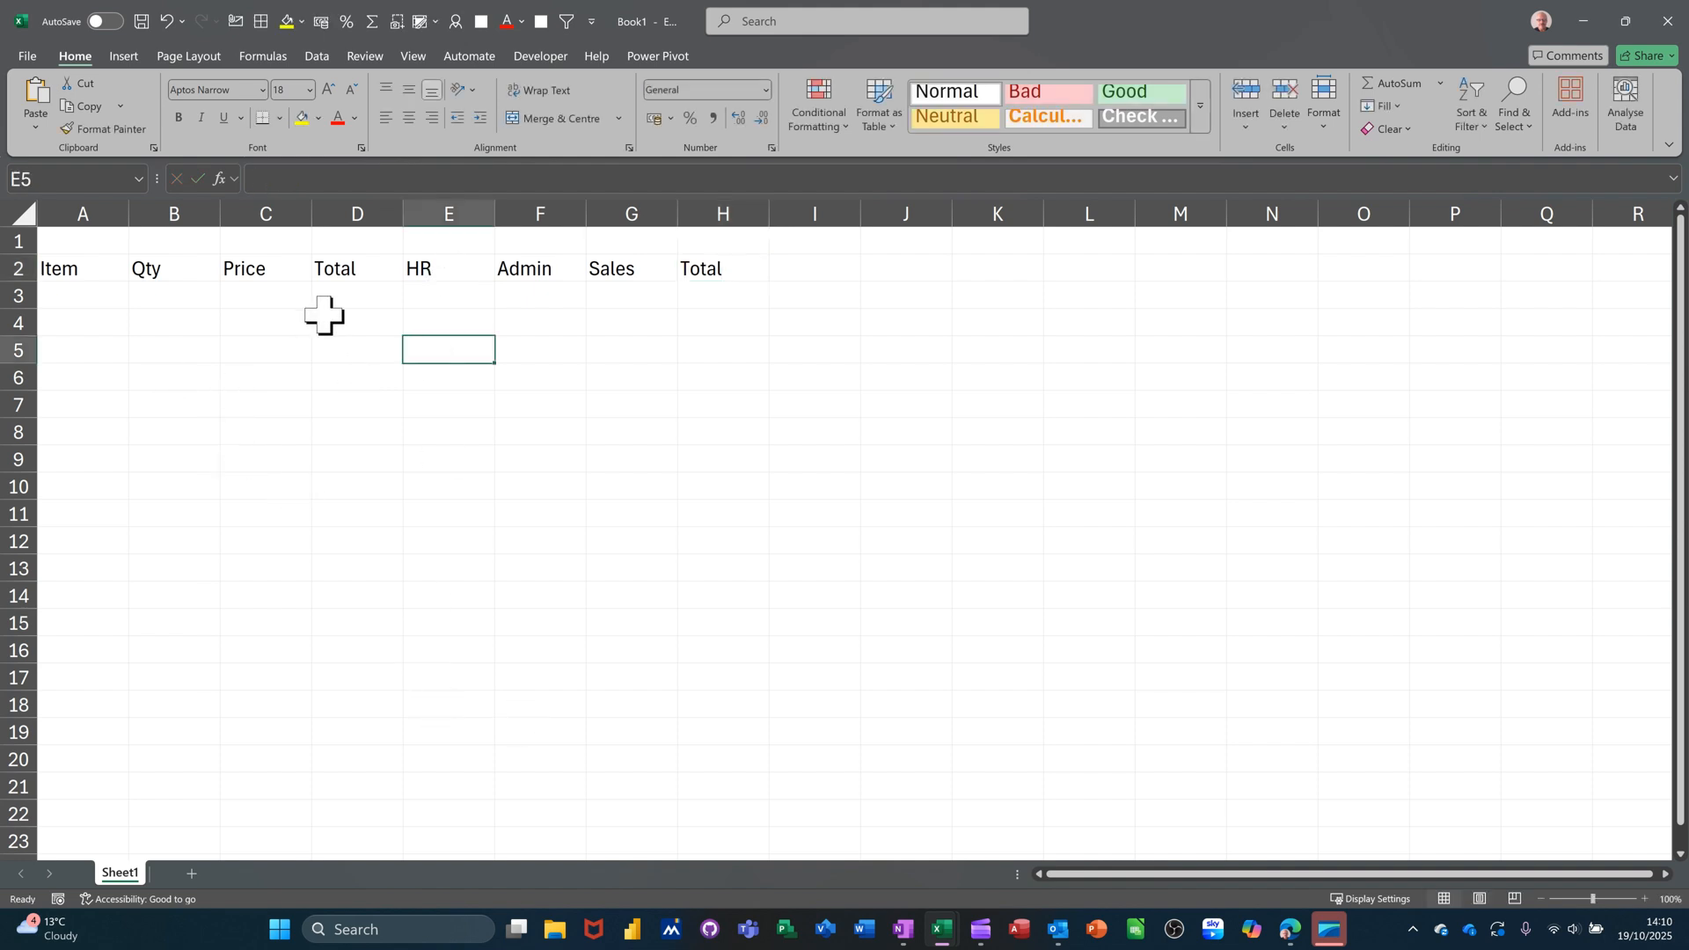
pyautogui.click(63, 268)
pyautogui.moveTo(63, 268); pyautogui.dragTo(716, 378)
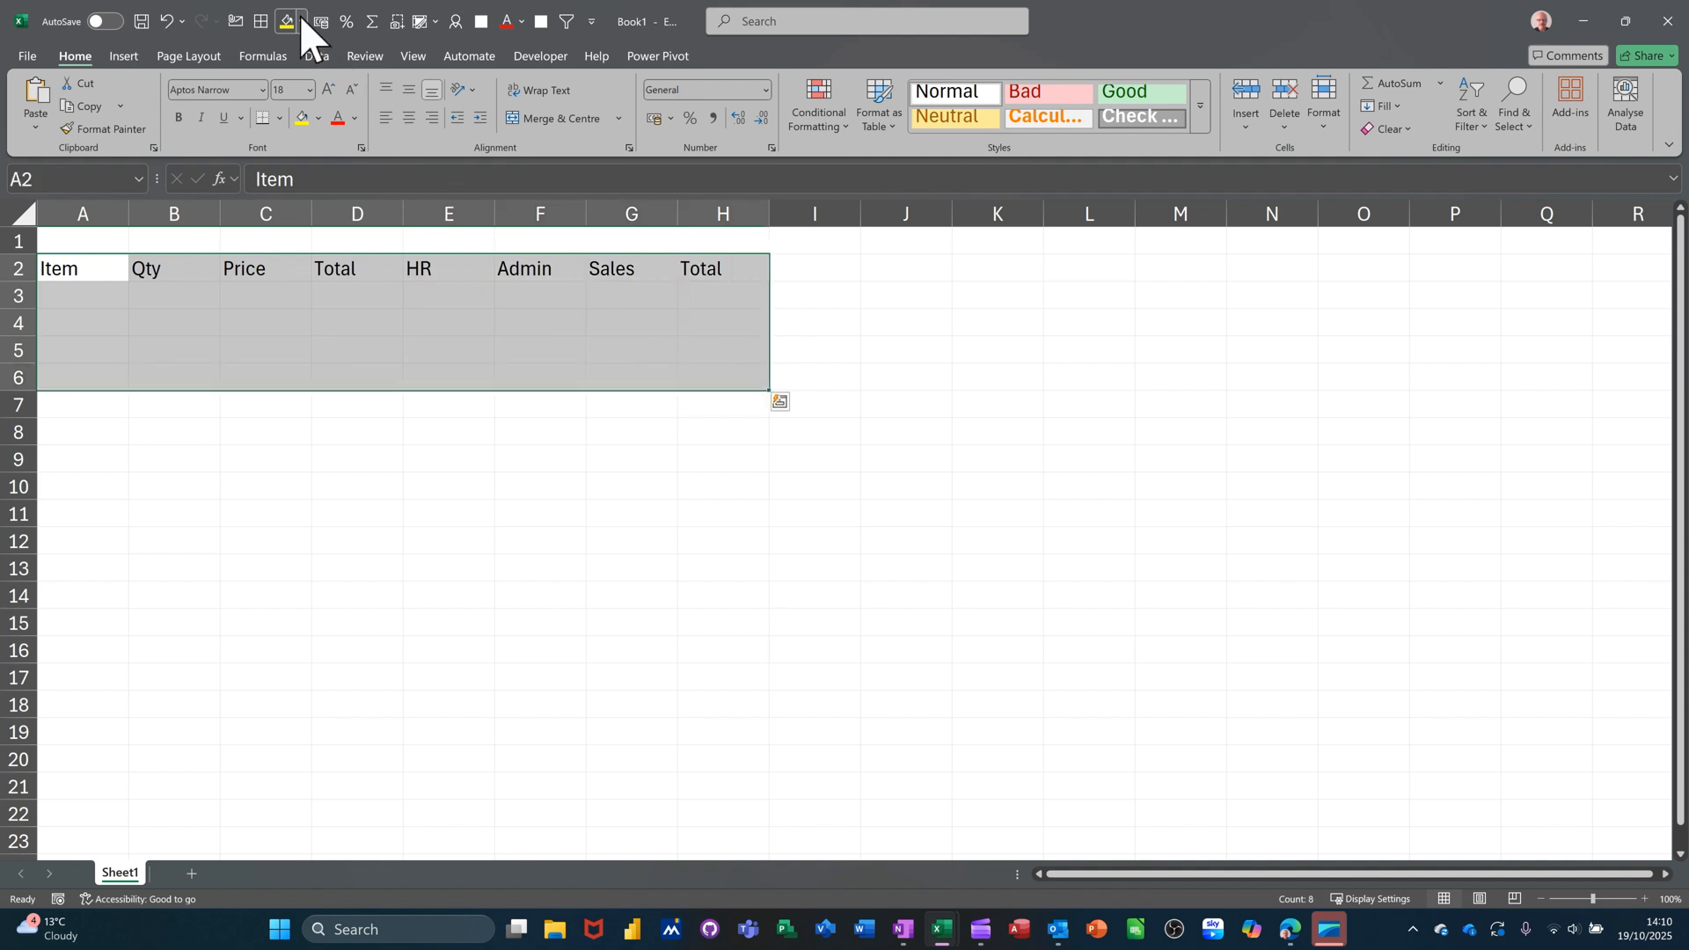
pyautogui.click(260, 22)
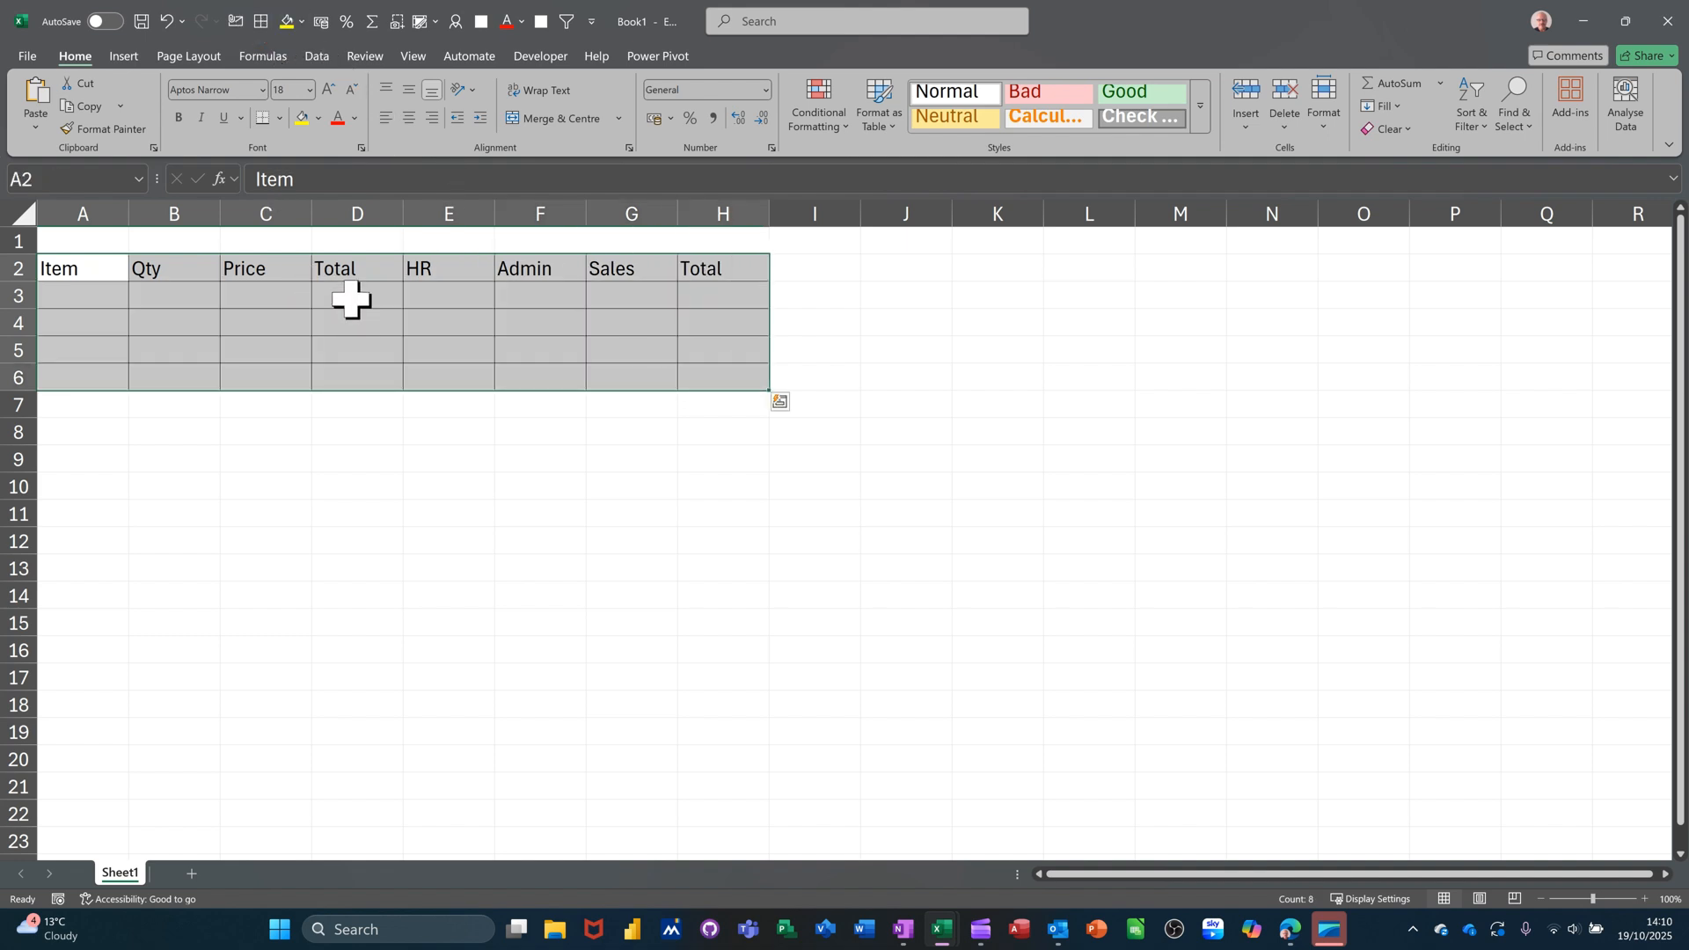
# Fill D3:D6 yellow and H3:H6 light blue.
pyautogui.moveTo(347, 299); pyautogui.dragTo(347, 379)
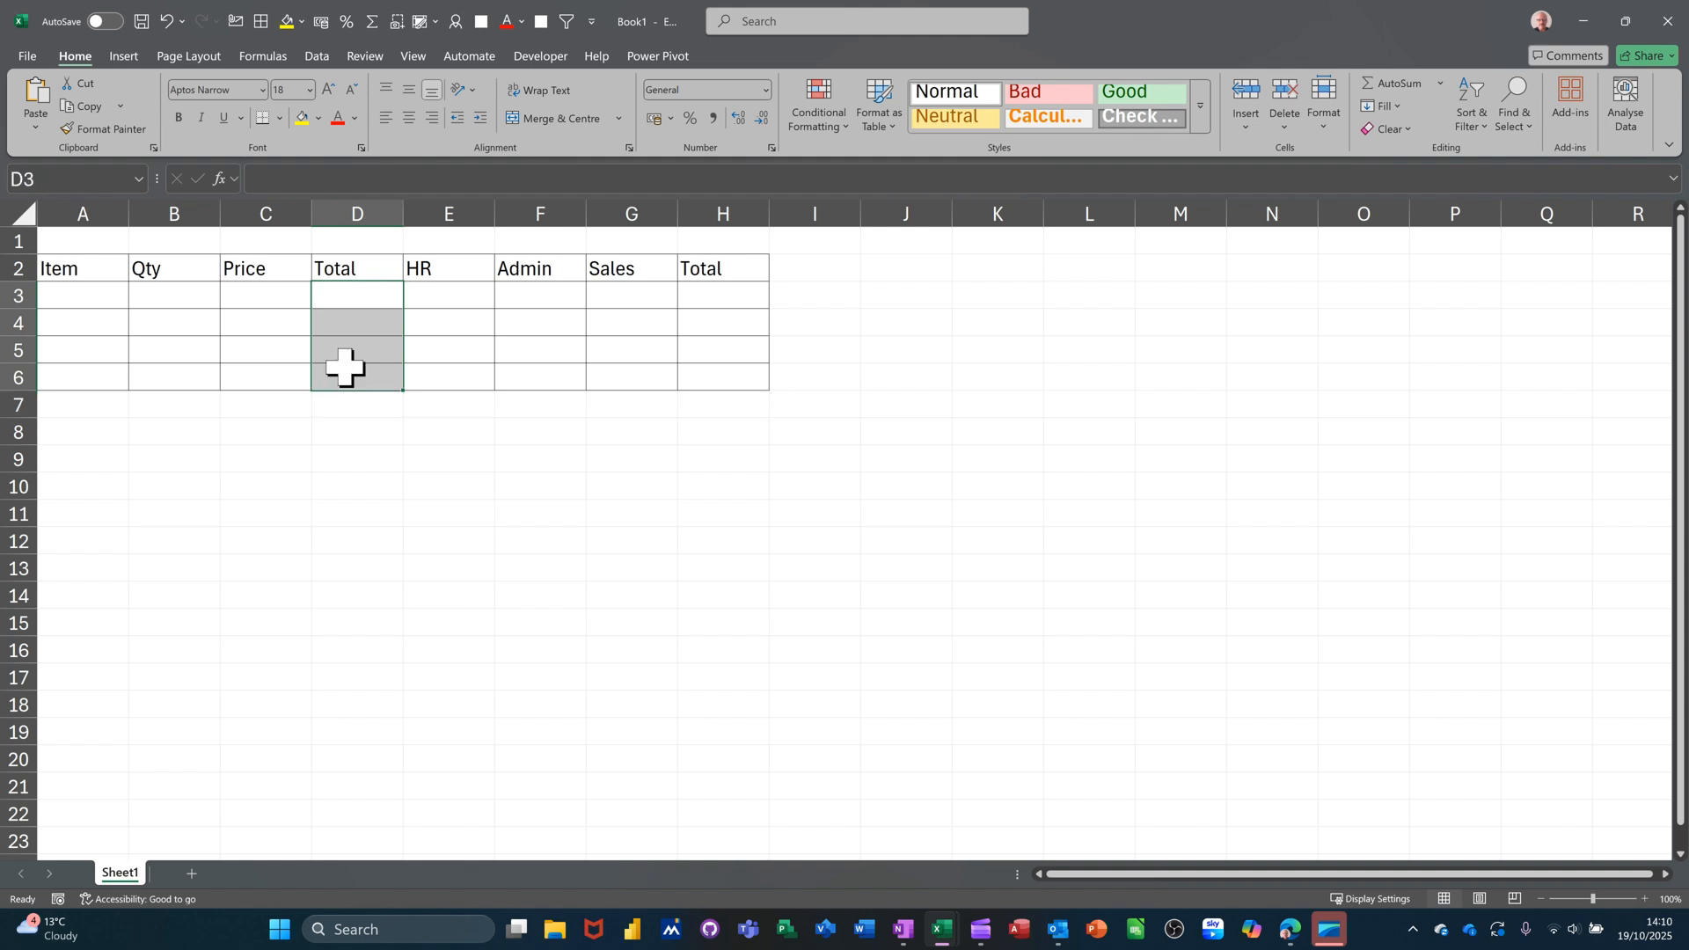
pyautogui.click(302, 119)
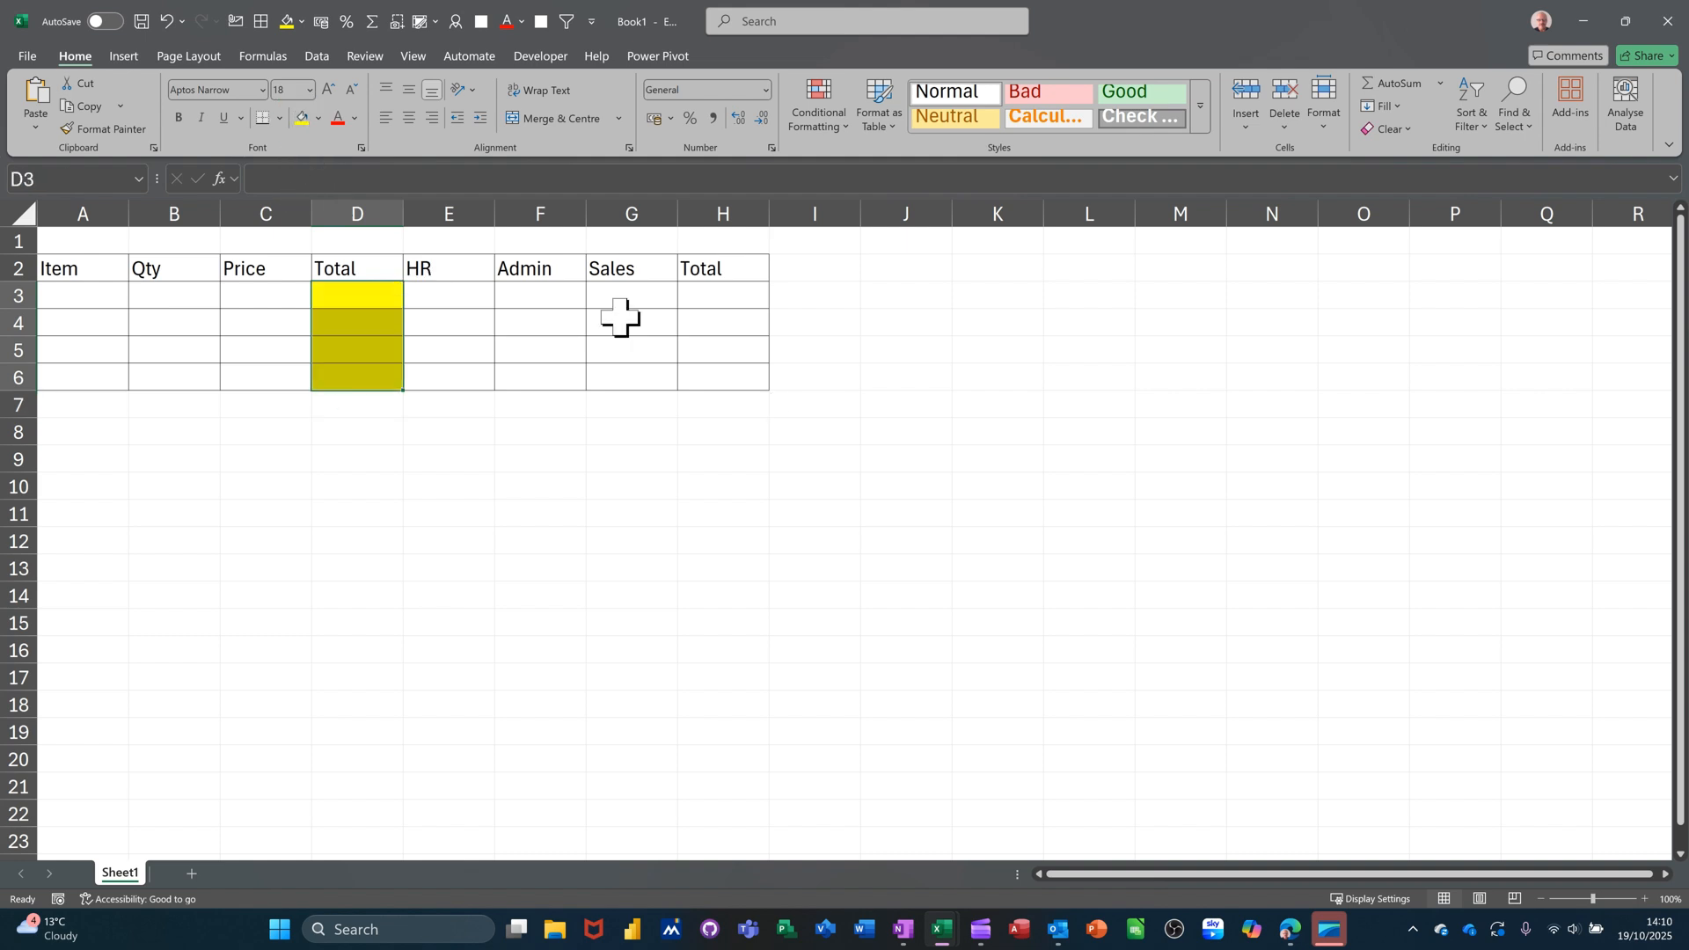
pyautogui.moveTo(720, 294); pyautogui.dragTo(722, 378)
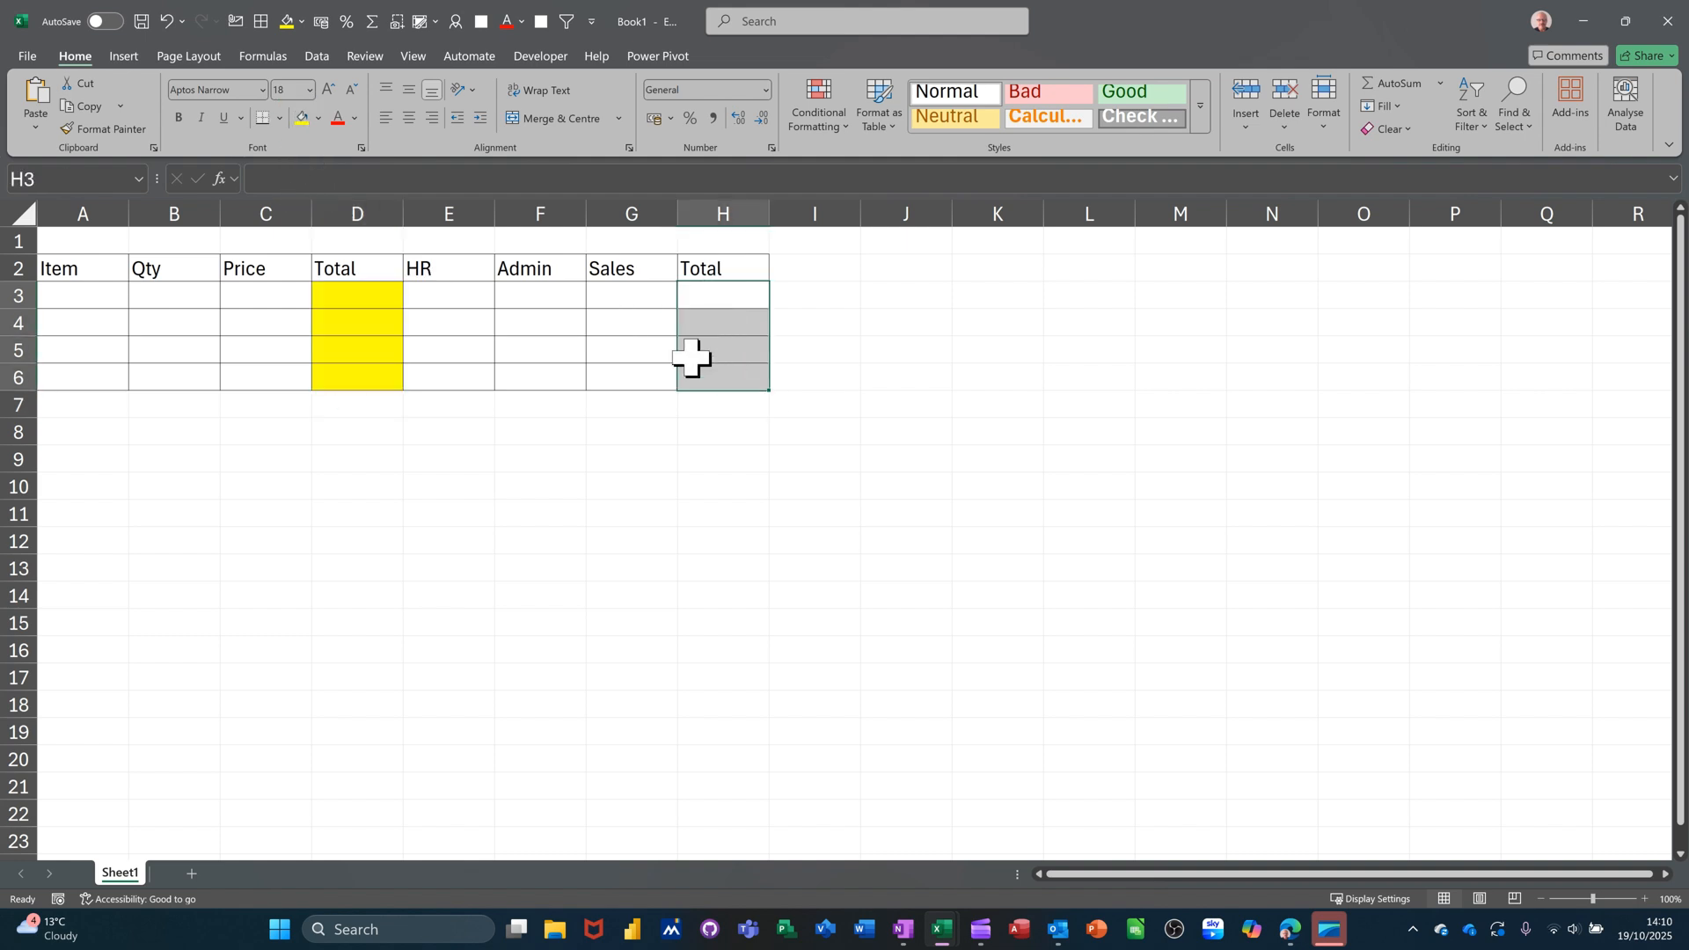
pyautogui.click(319, 119)
pyautogui.click(409, 245)
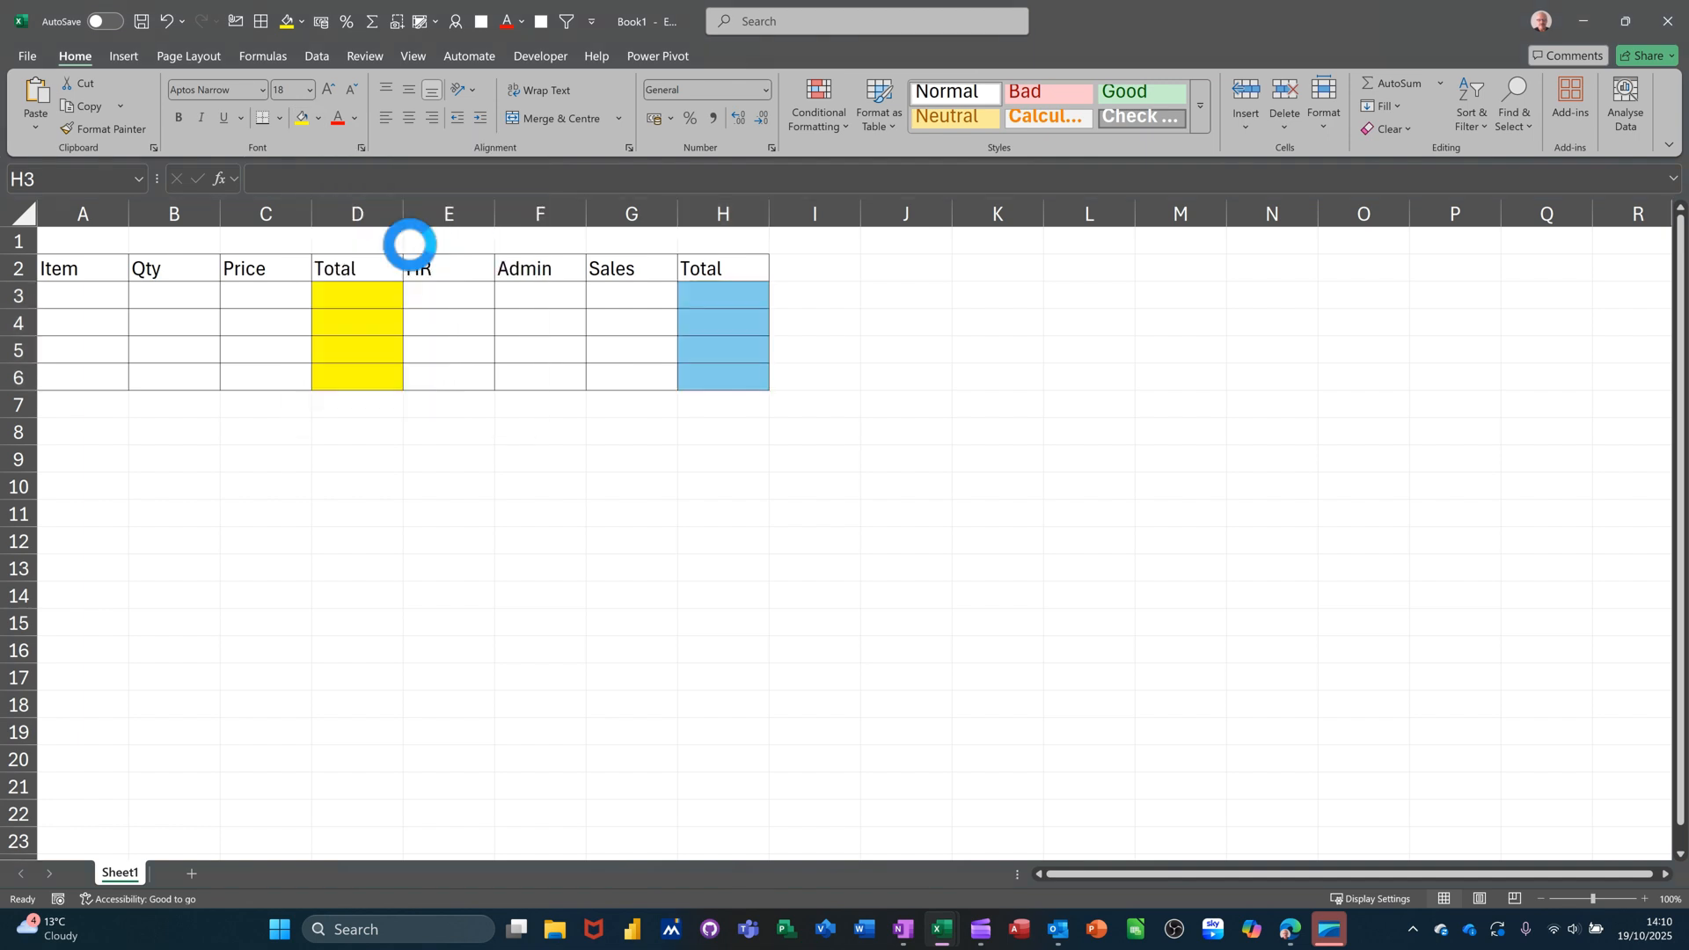
# Apply the Accounting number format to C3:H6.
pyautogui.keyDown('ctrl'); pyautogui.scroll(3, 956, 578); pyautogui.keyUp('ctrl')
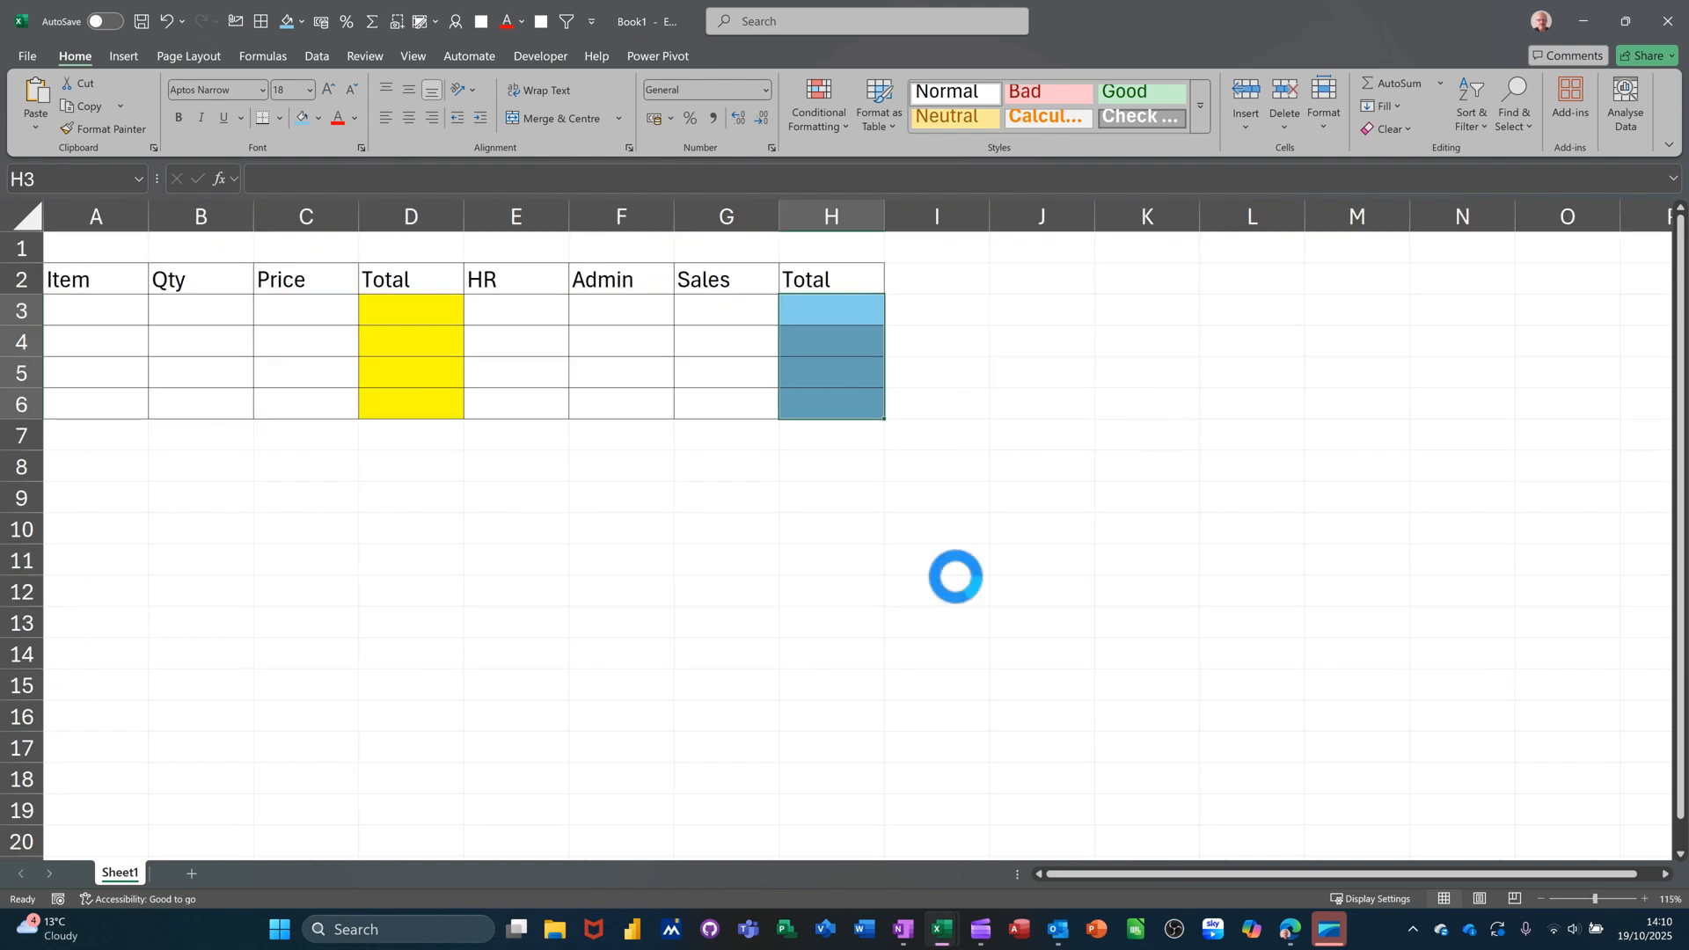
pyautogui.moveTo(380, 336); pyautogui.dragTo(1003, 452)
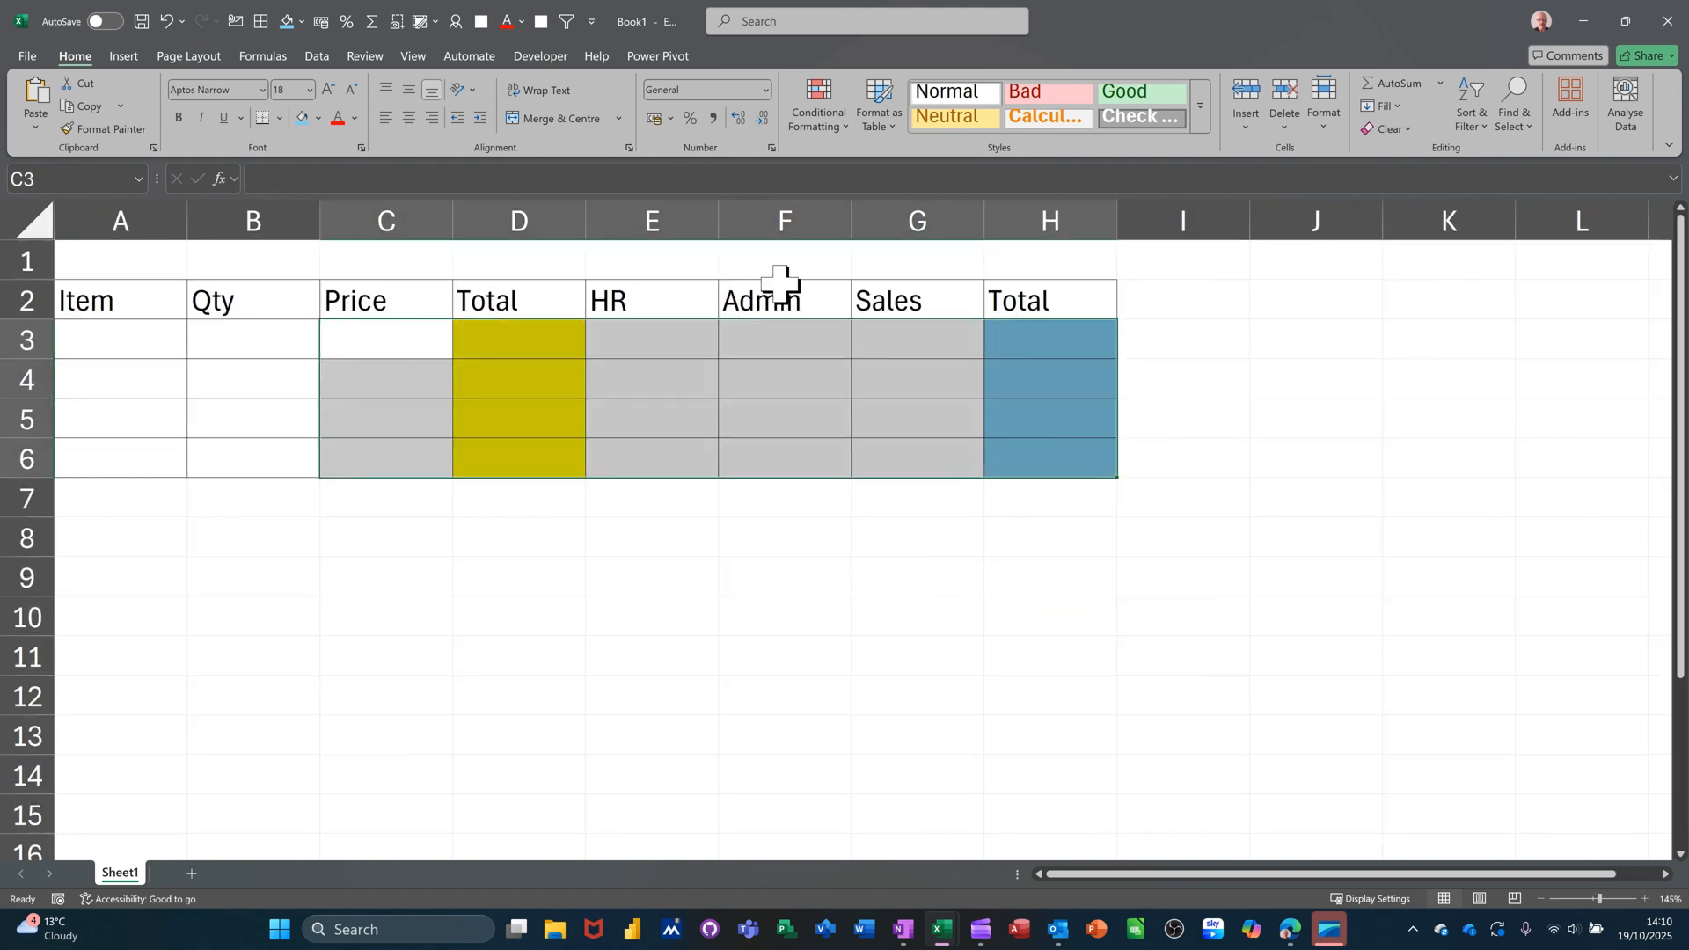
pyautogui.click(653, 119)
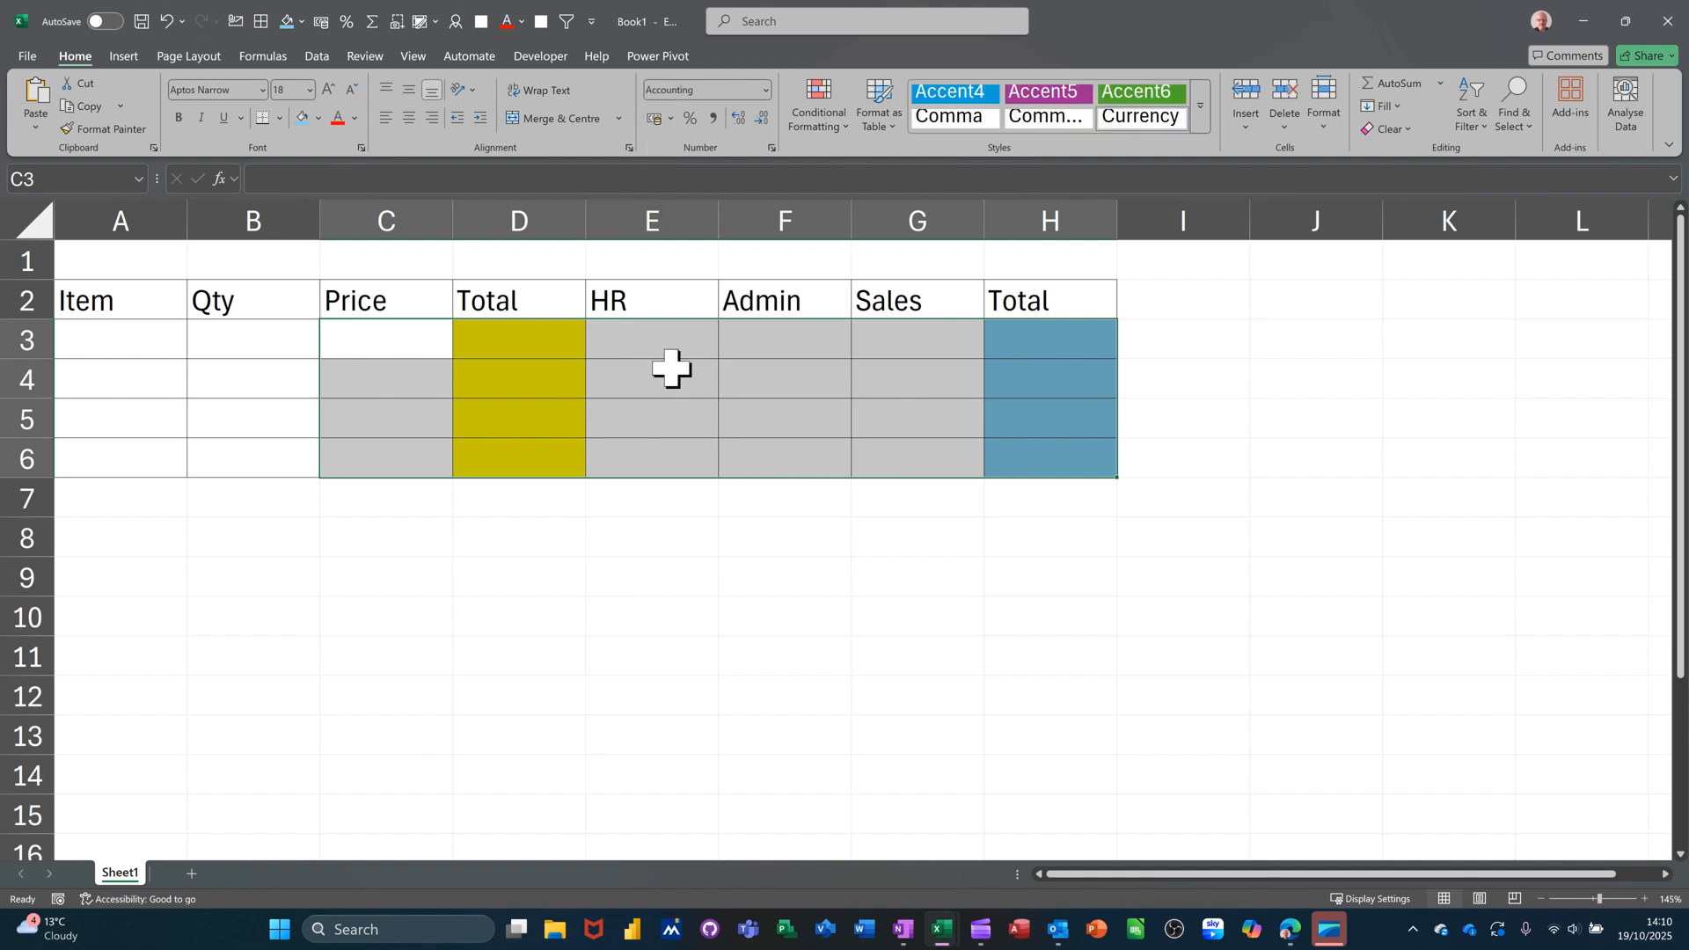
# Select cell H3, ready for its department total formula.
pyautogui.click(1031, 341)
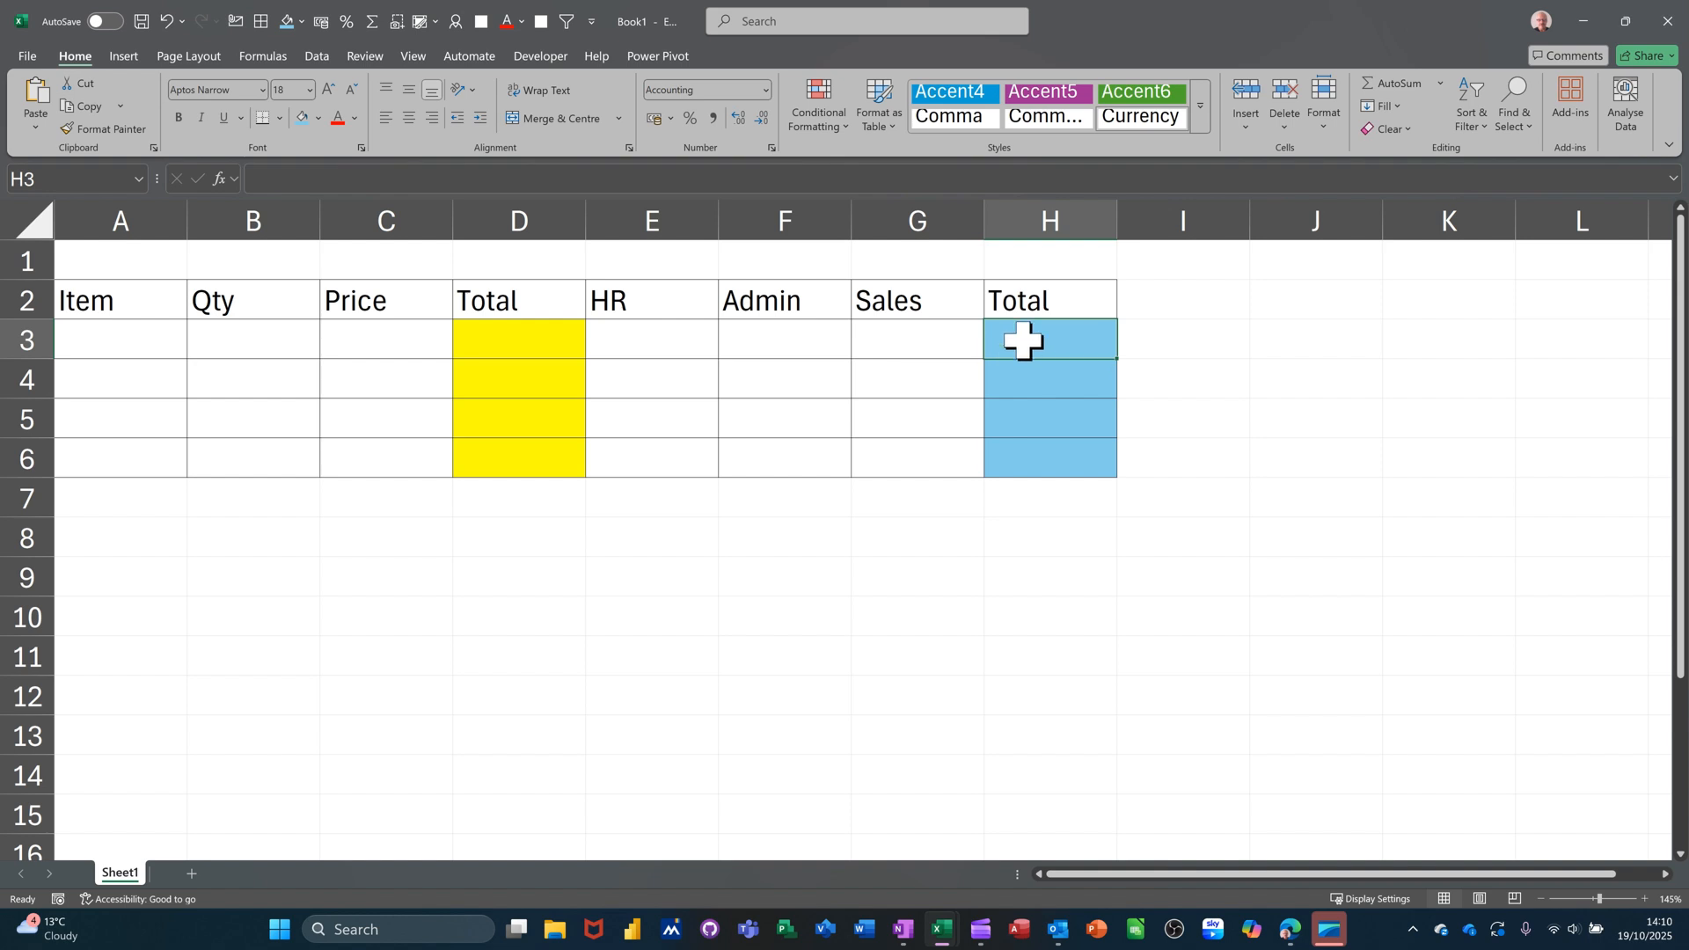
pyautogui.moveTo(659, 347); pyautogui.dragTo(1030, 337)
pyautogui.click(1029, 338)
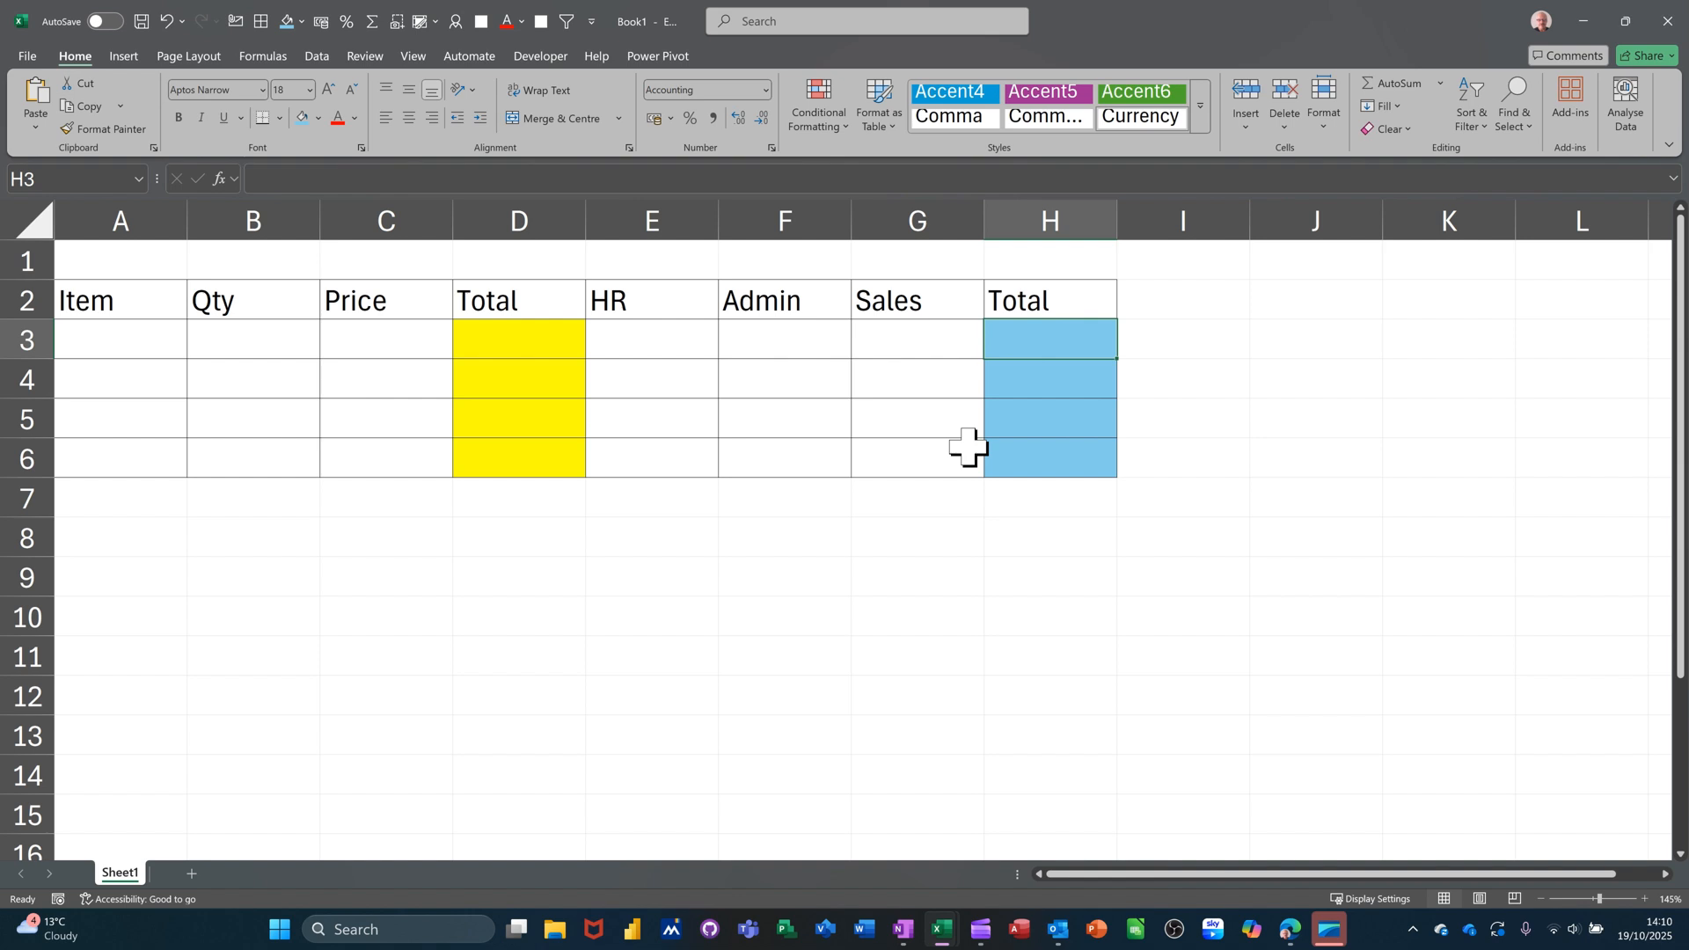
# Put =SUM(E3:G3) in H3 with AutoSum and fill it down to H6.
pyautogui.hotkey('alt', '=')
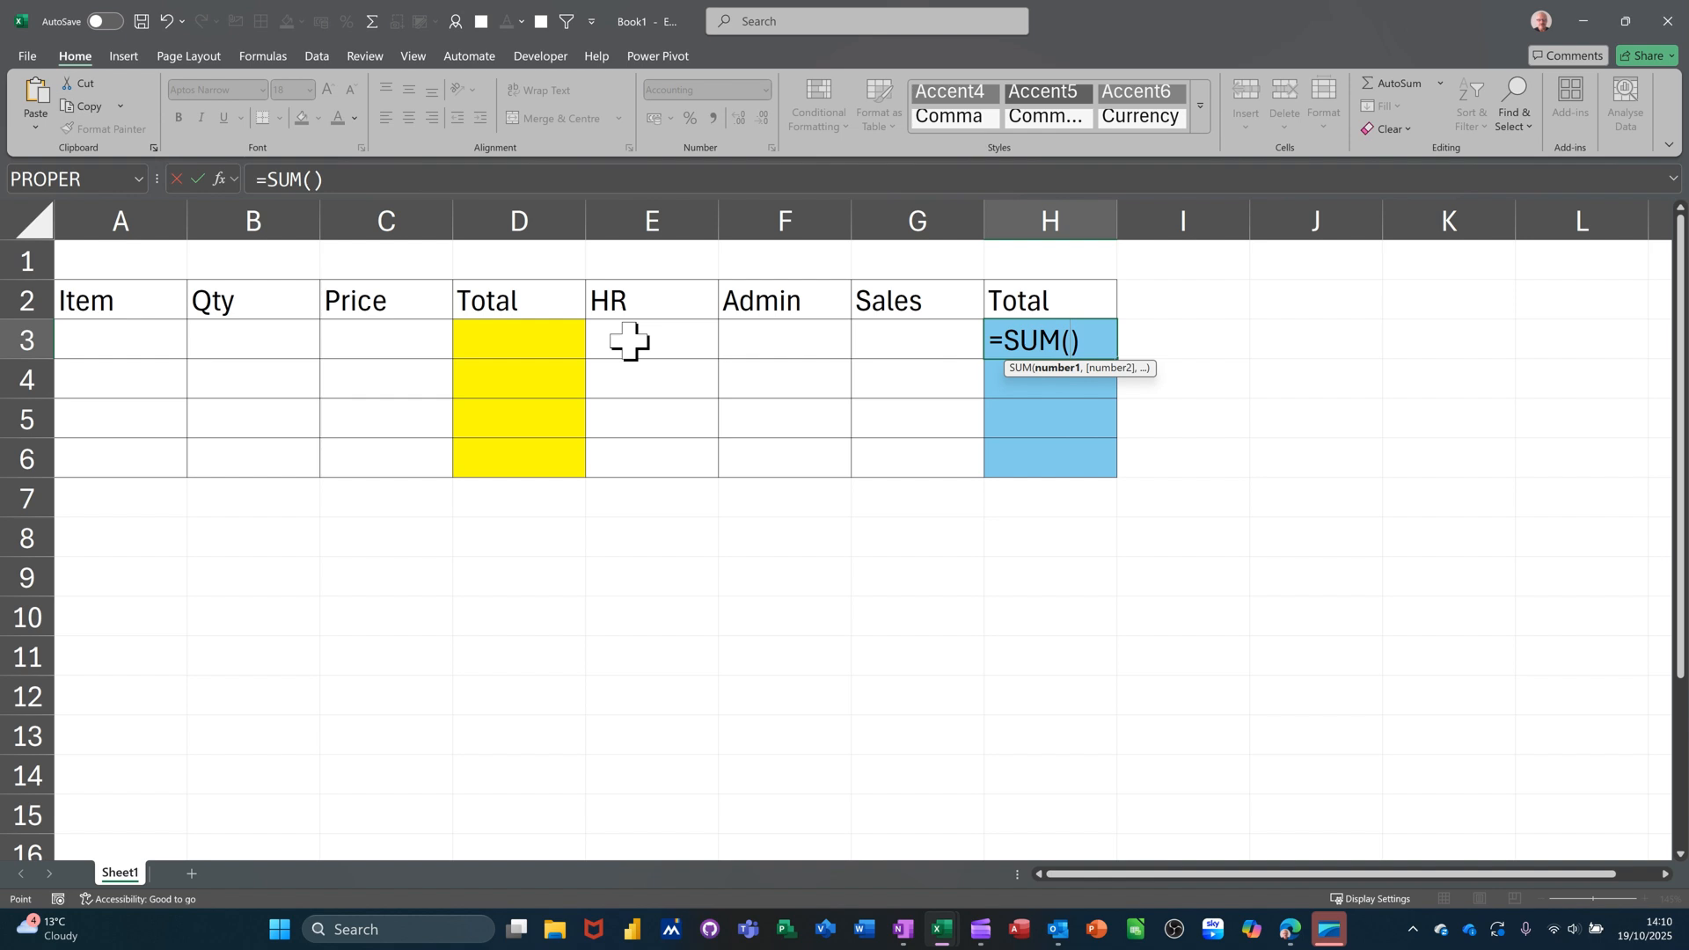
pyautogui.moveTo(630, 340); pyautogui.dragTo(890, 351)
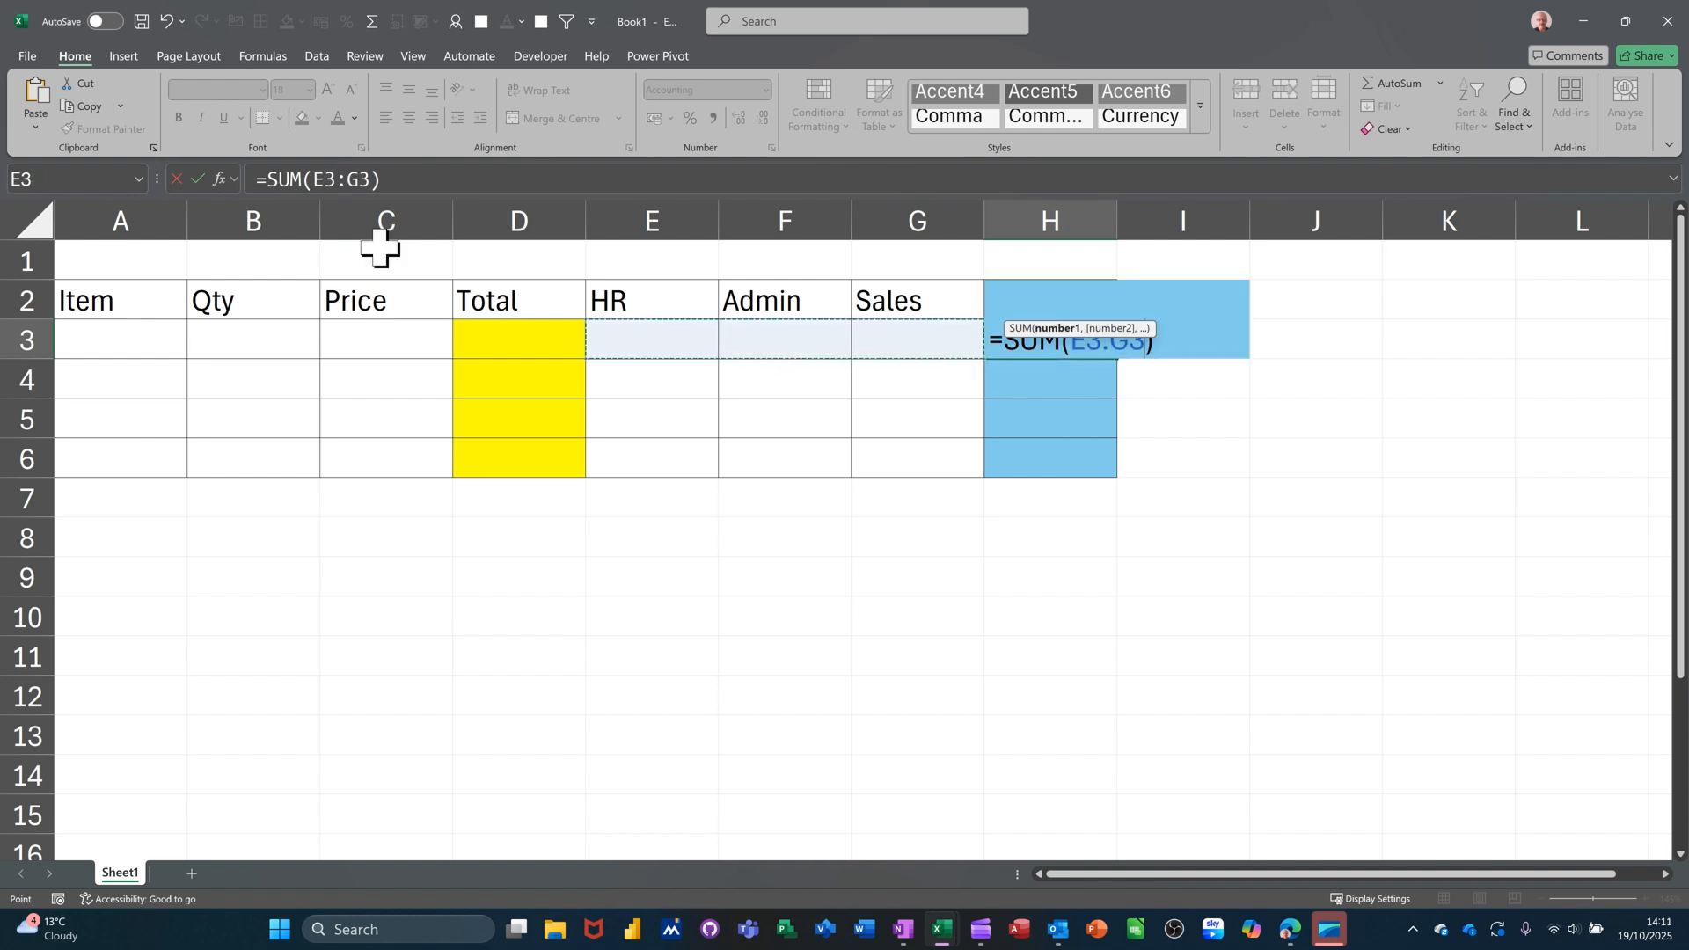
pyautogui.click(195, 174)
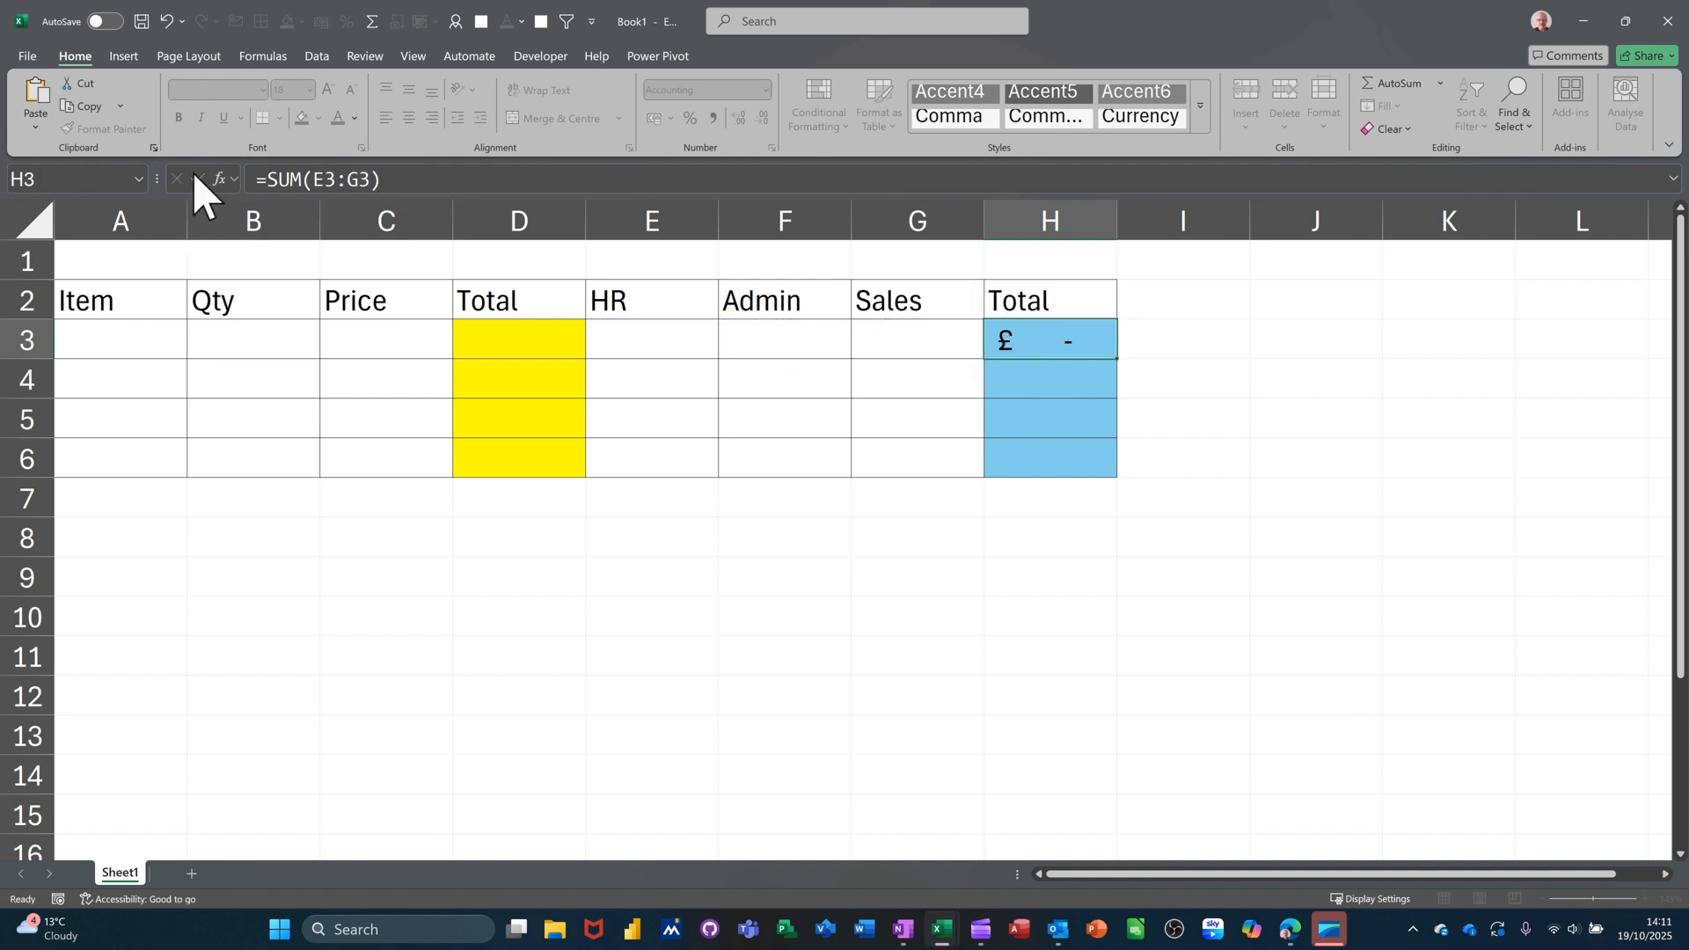
pyautogui.moveTo(1120, 362); pyautogui.dragTo(1116, 471)
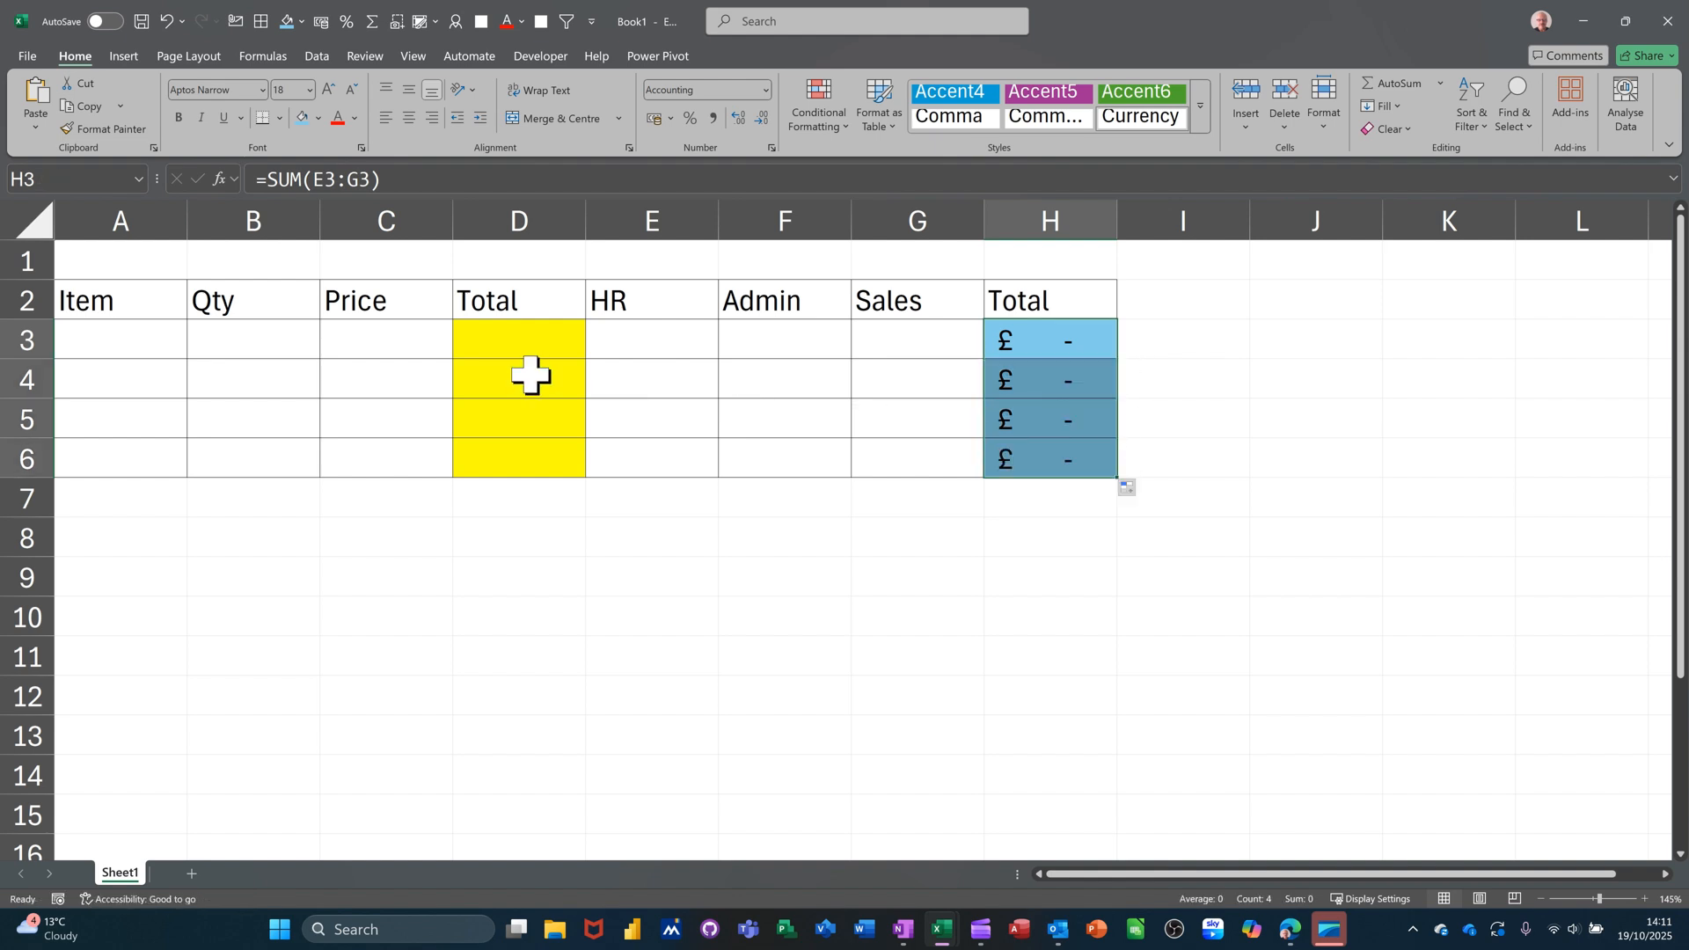
# Enter =B3*C3 in D3, fill it down to D6, then select A3.
pyautogui.click(498, 340)
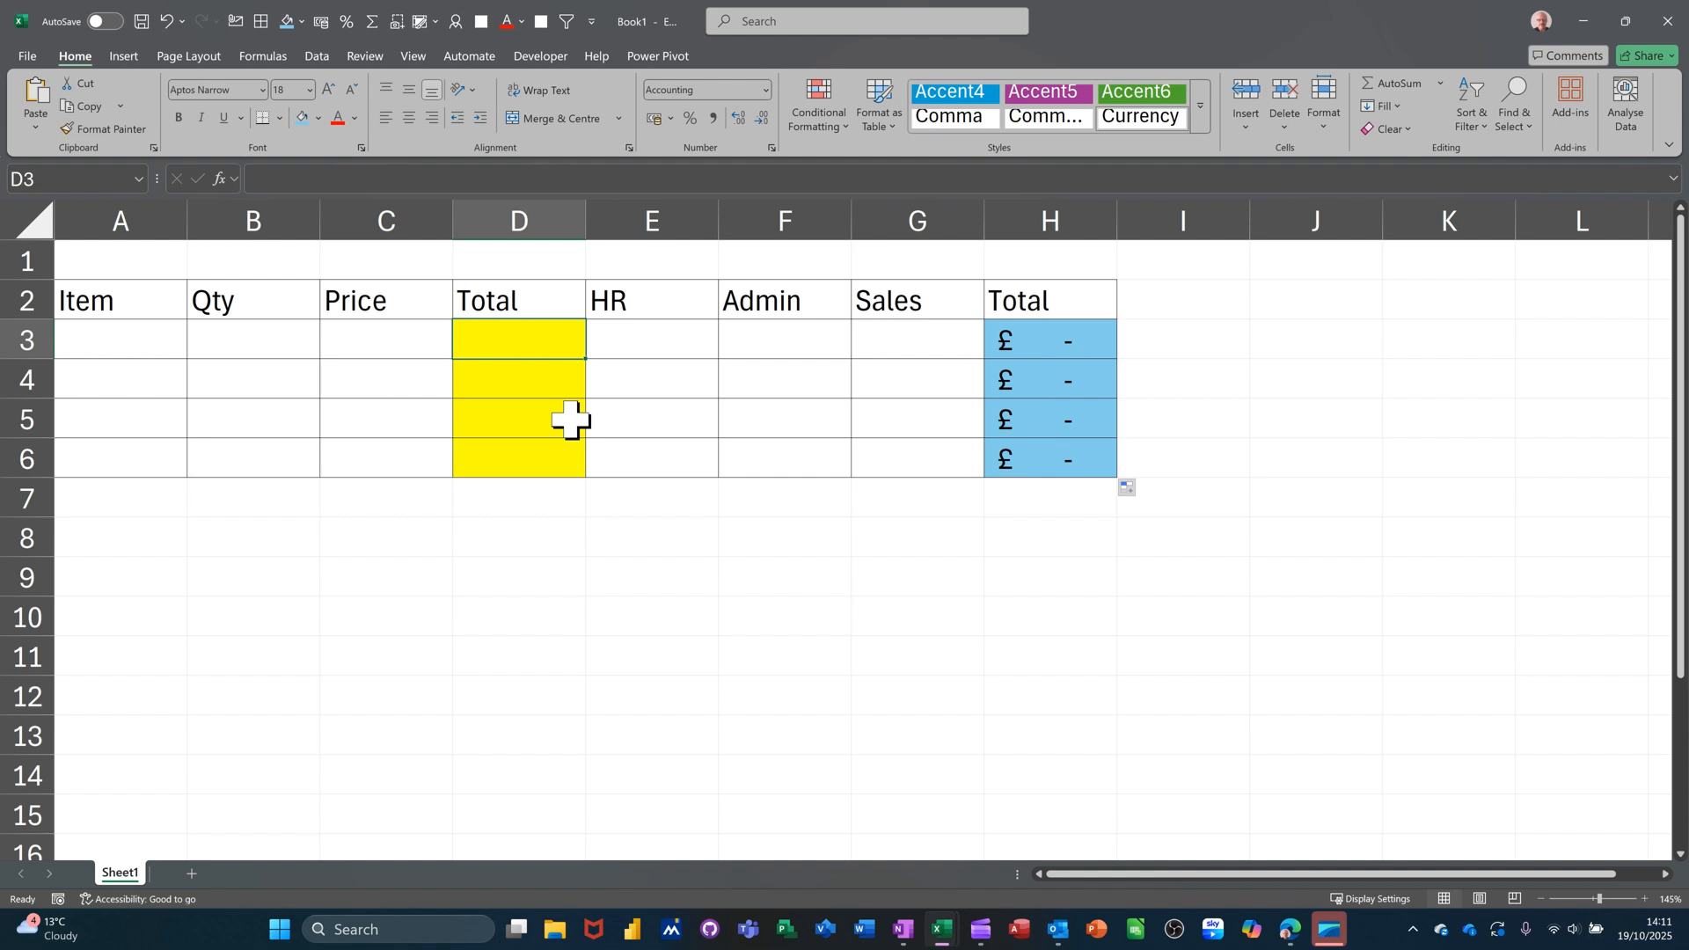
pyautogui.write('=')
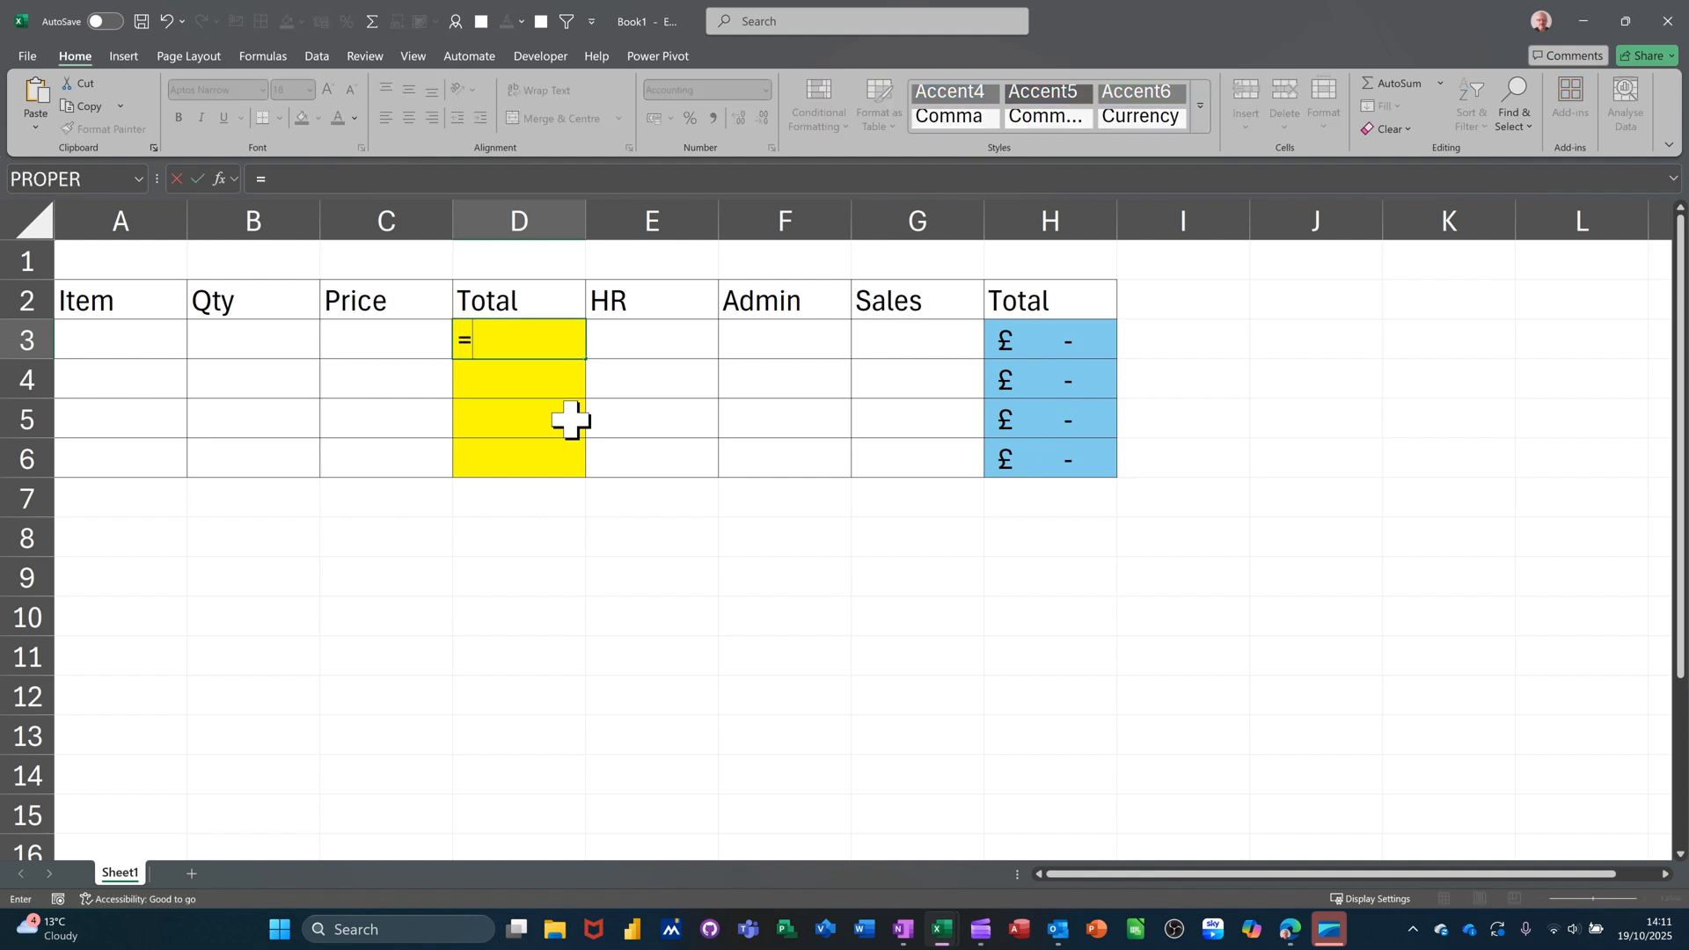
pyautogui.click(214, 343)
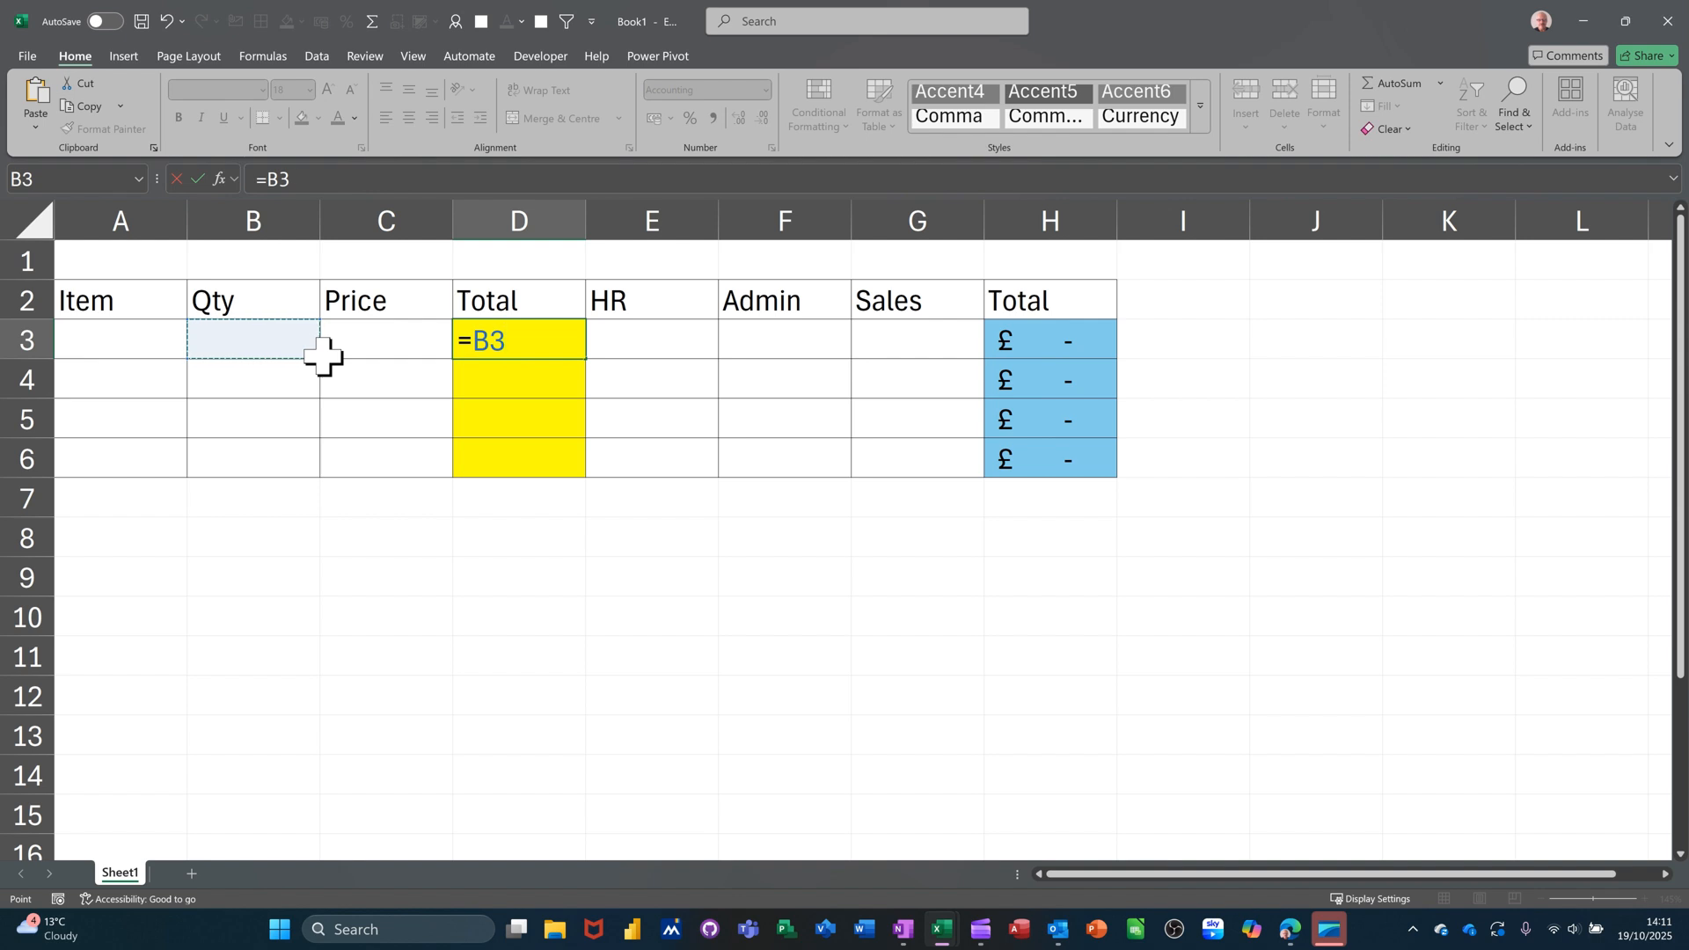
pyautogui.write('*')
pyautogui.click(364, 351)
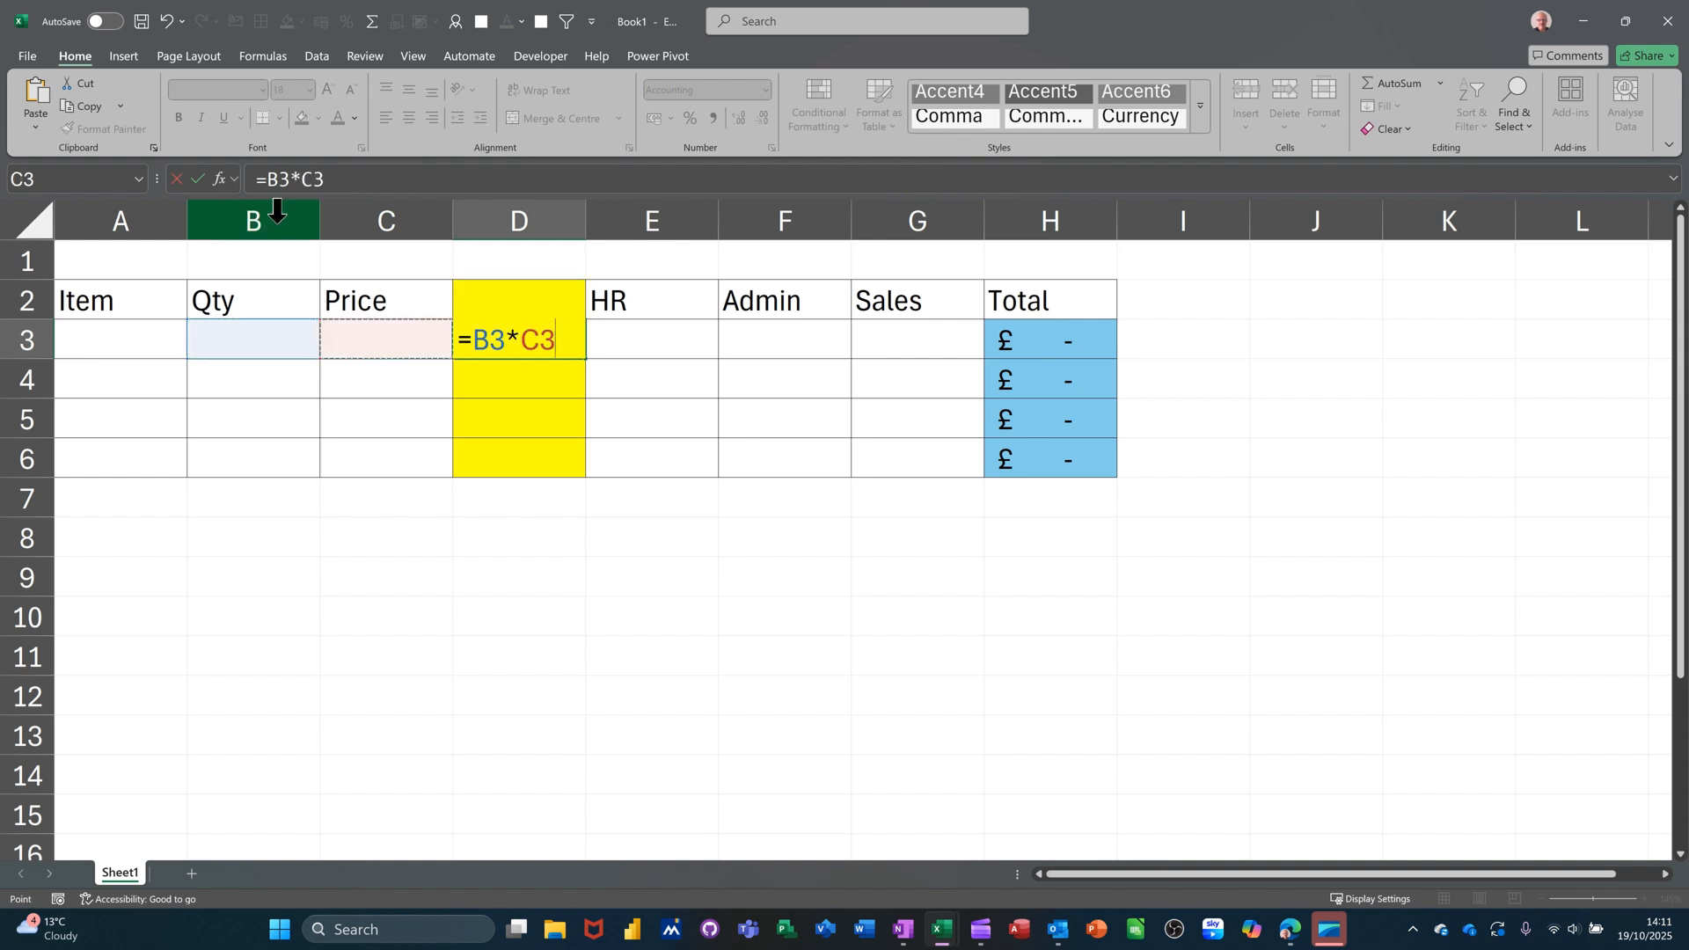
pyautogui.click(198, 179)
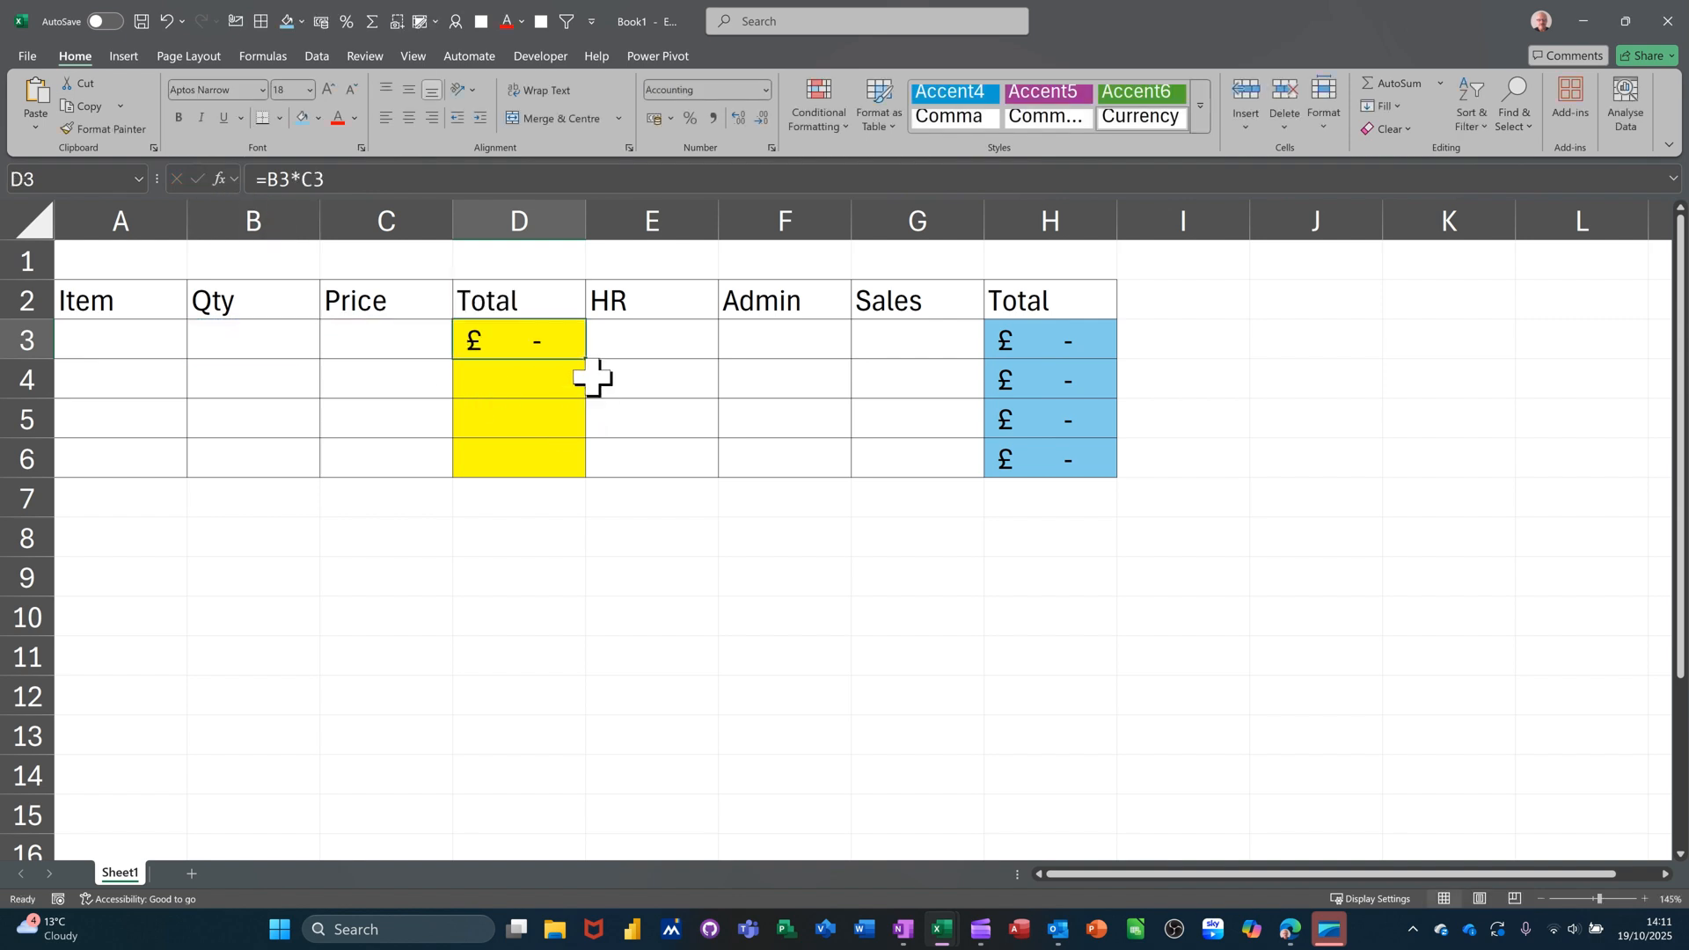
pyautogui.moveTo(589, 362); pyautogui.dragTo(560, 454)
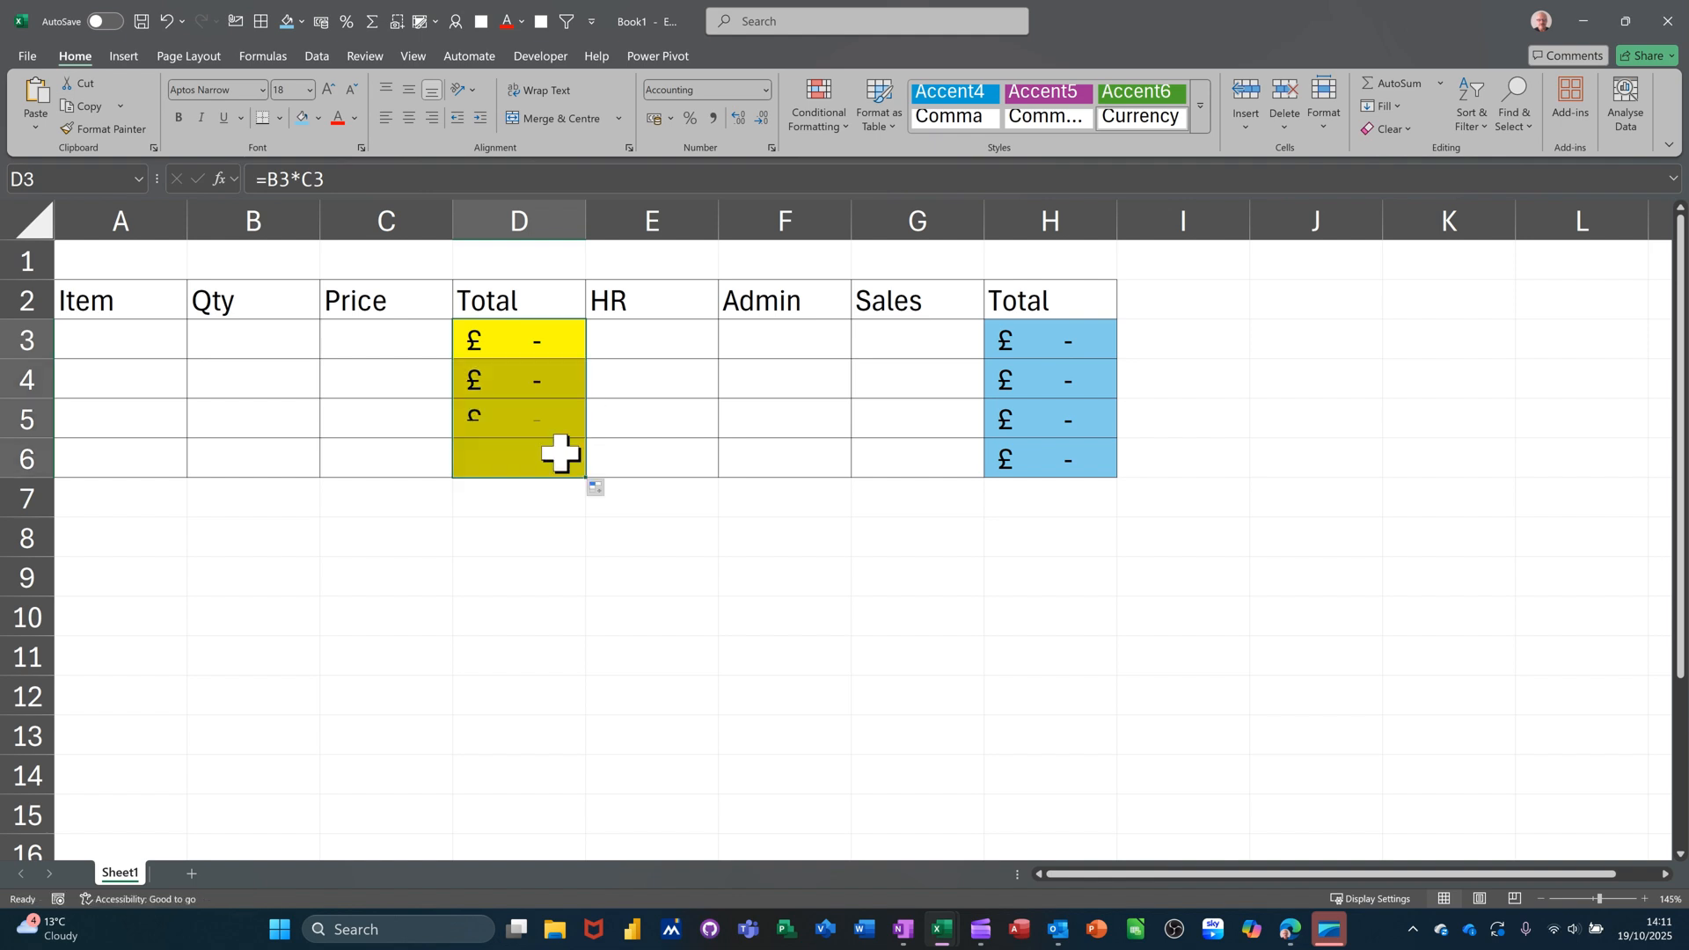
pyautogui.click(125, 337)
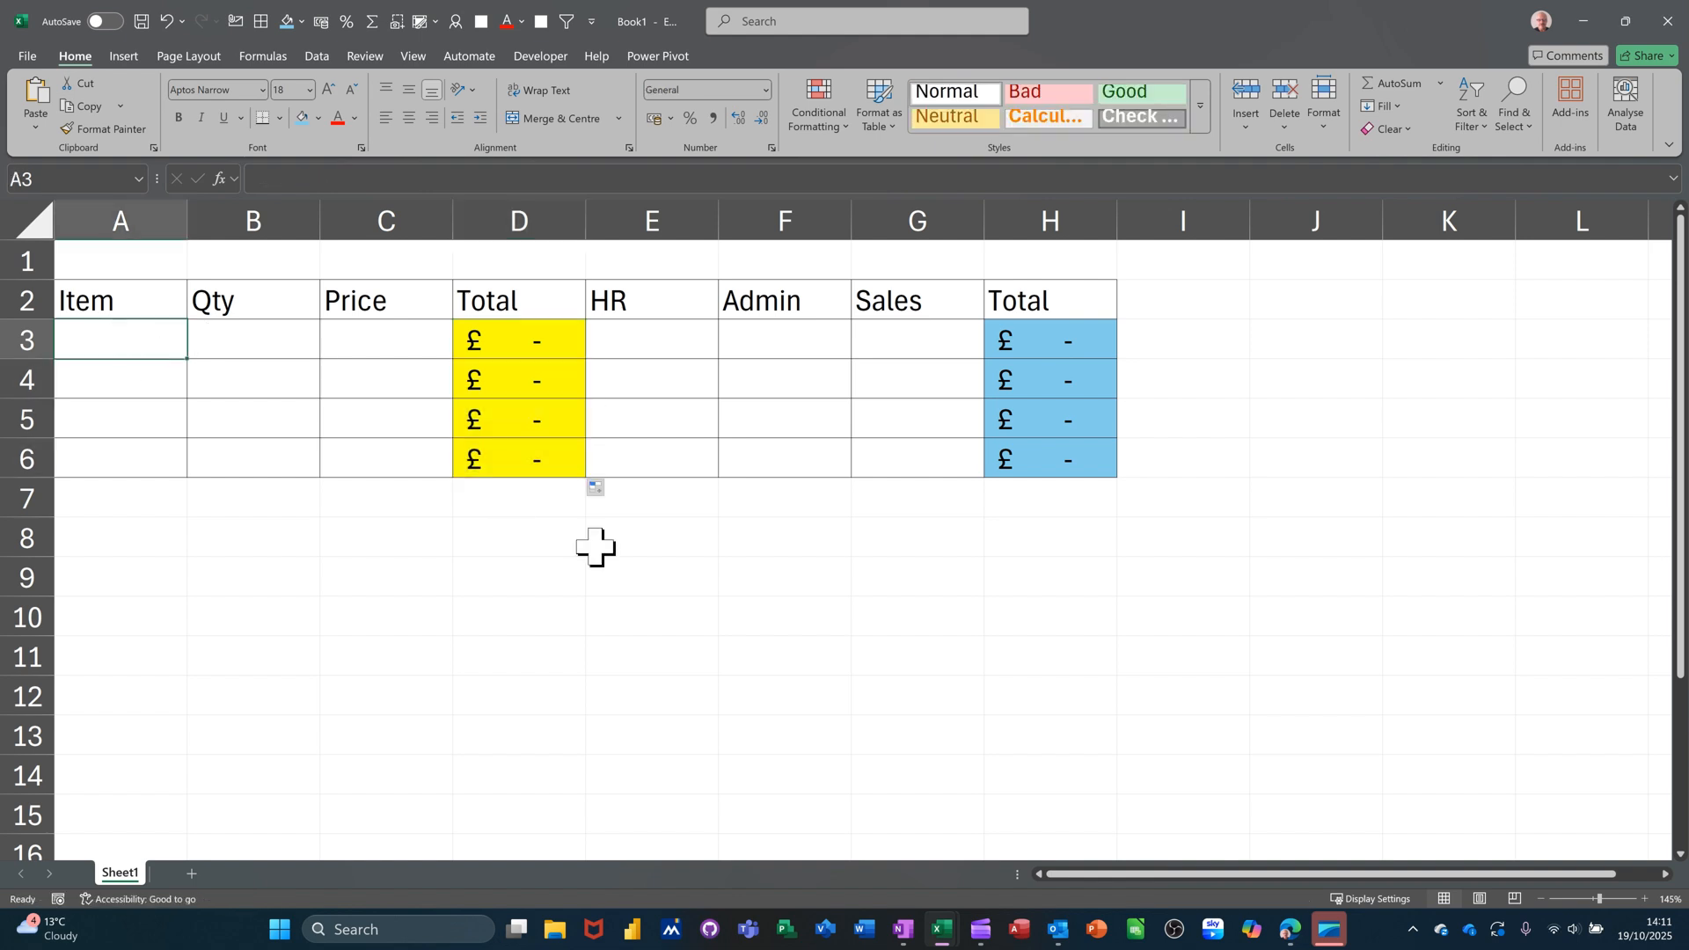
# Enter the Ink item with quantity 10 and price £10 in A3:C3.
pyautogui.write('Ink')
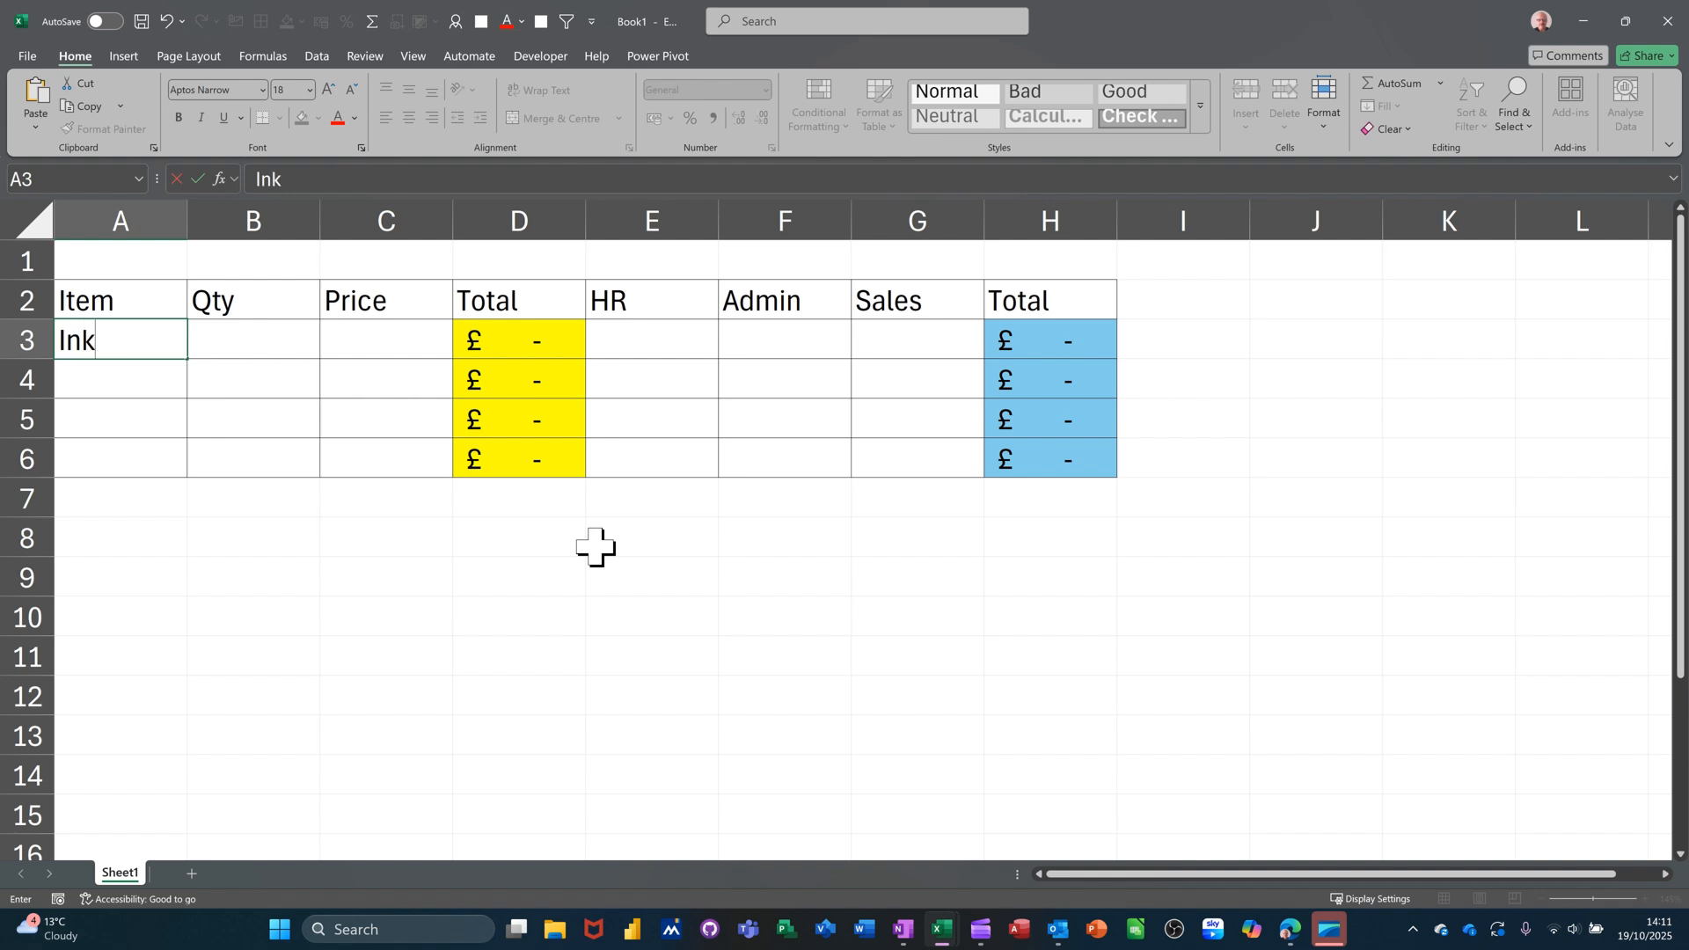
pyautogui.press('Tab')
pyautogui.write('10')
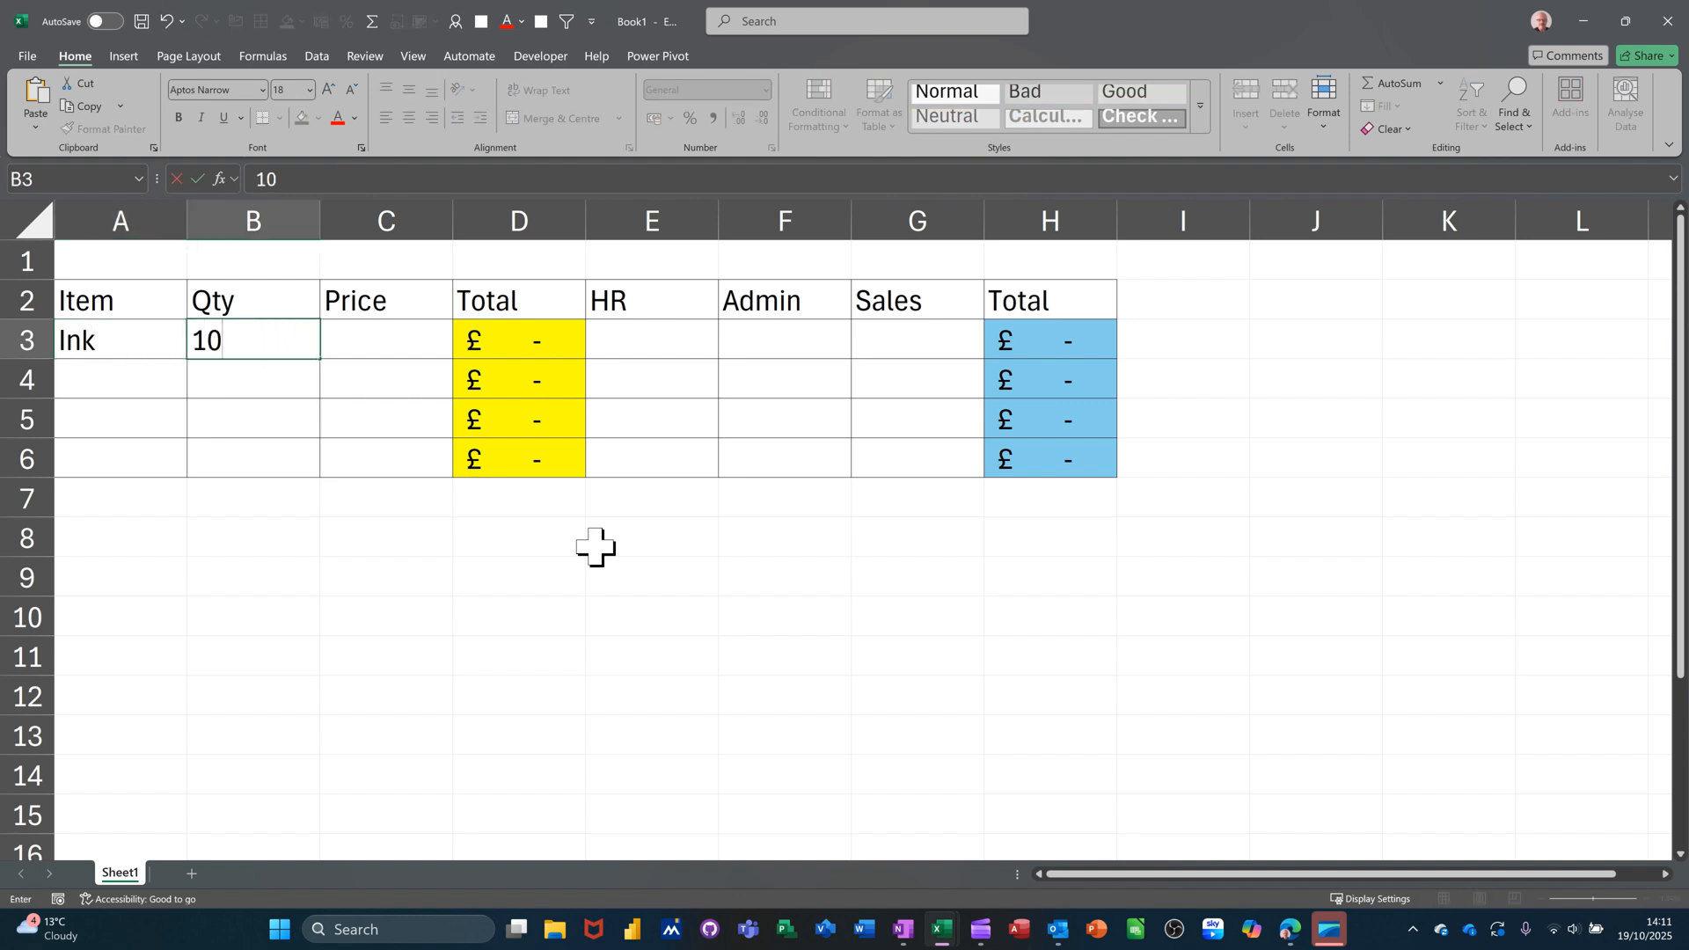
pyautogui.press('Tab')
pyautogui.write('1')
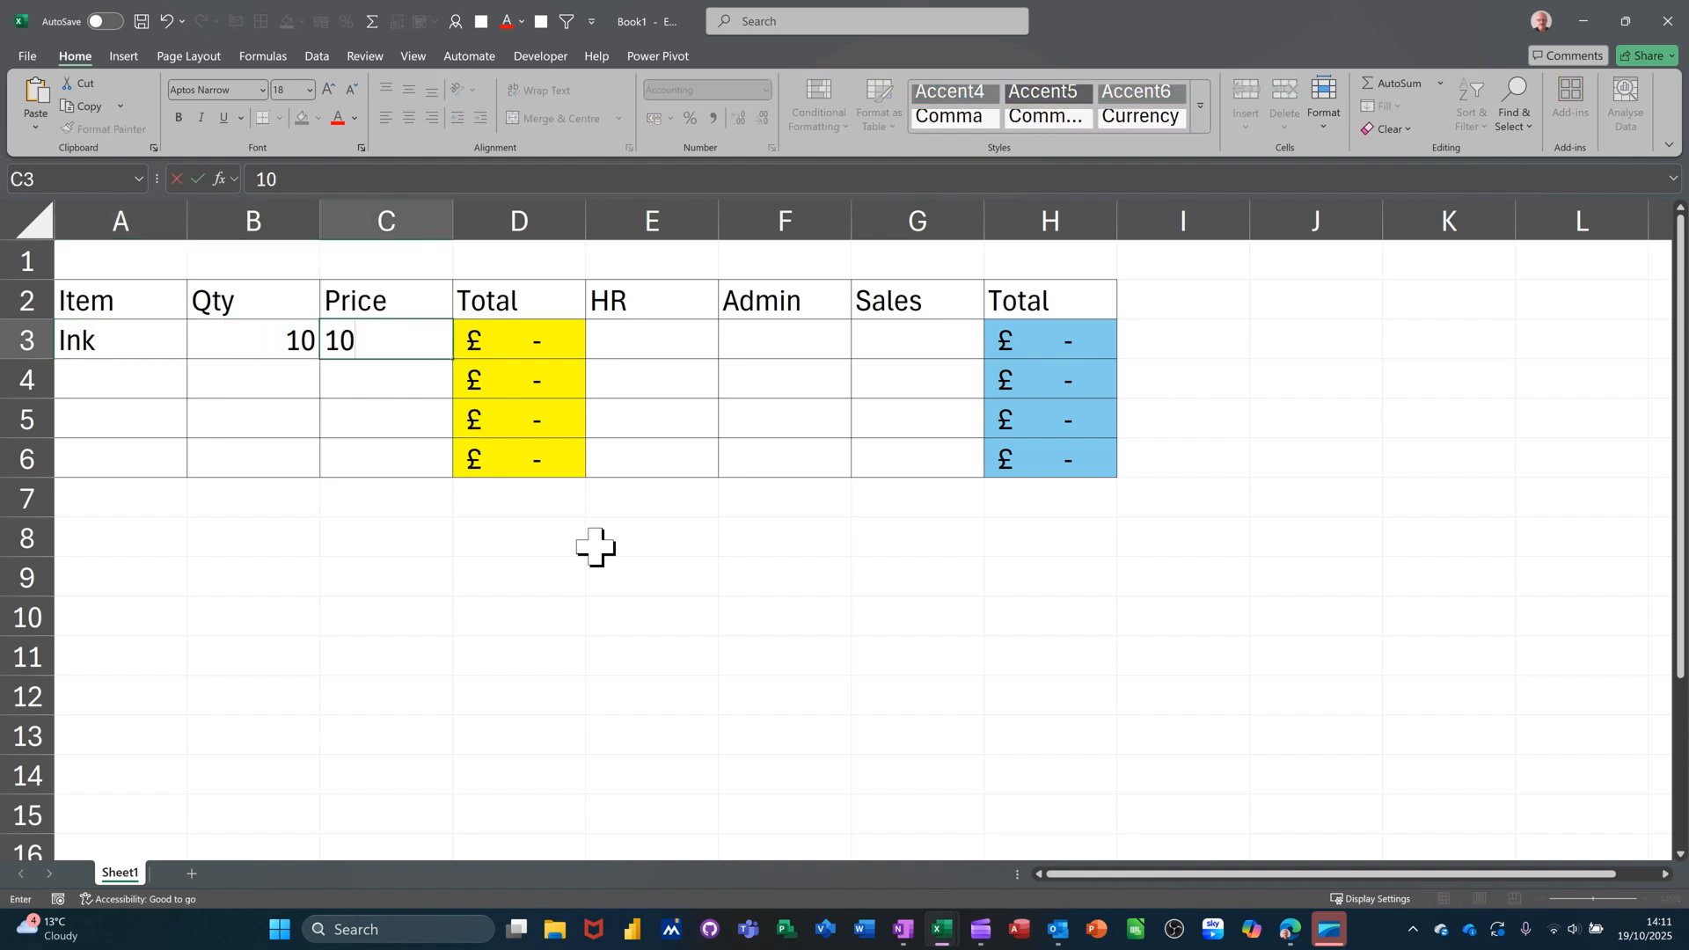
pyautogui.press('Return')
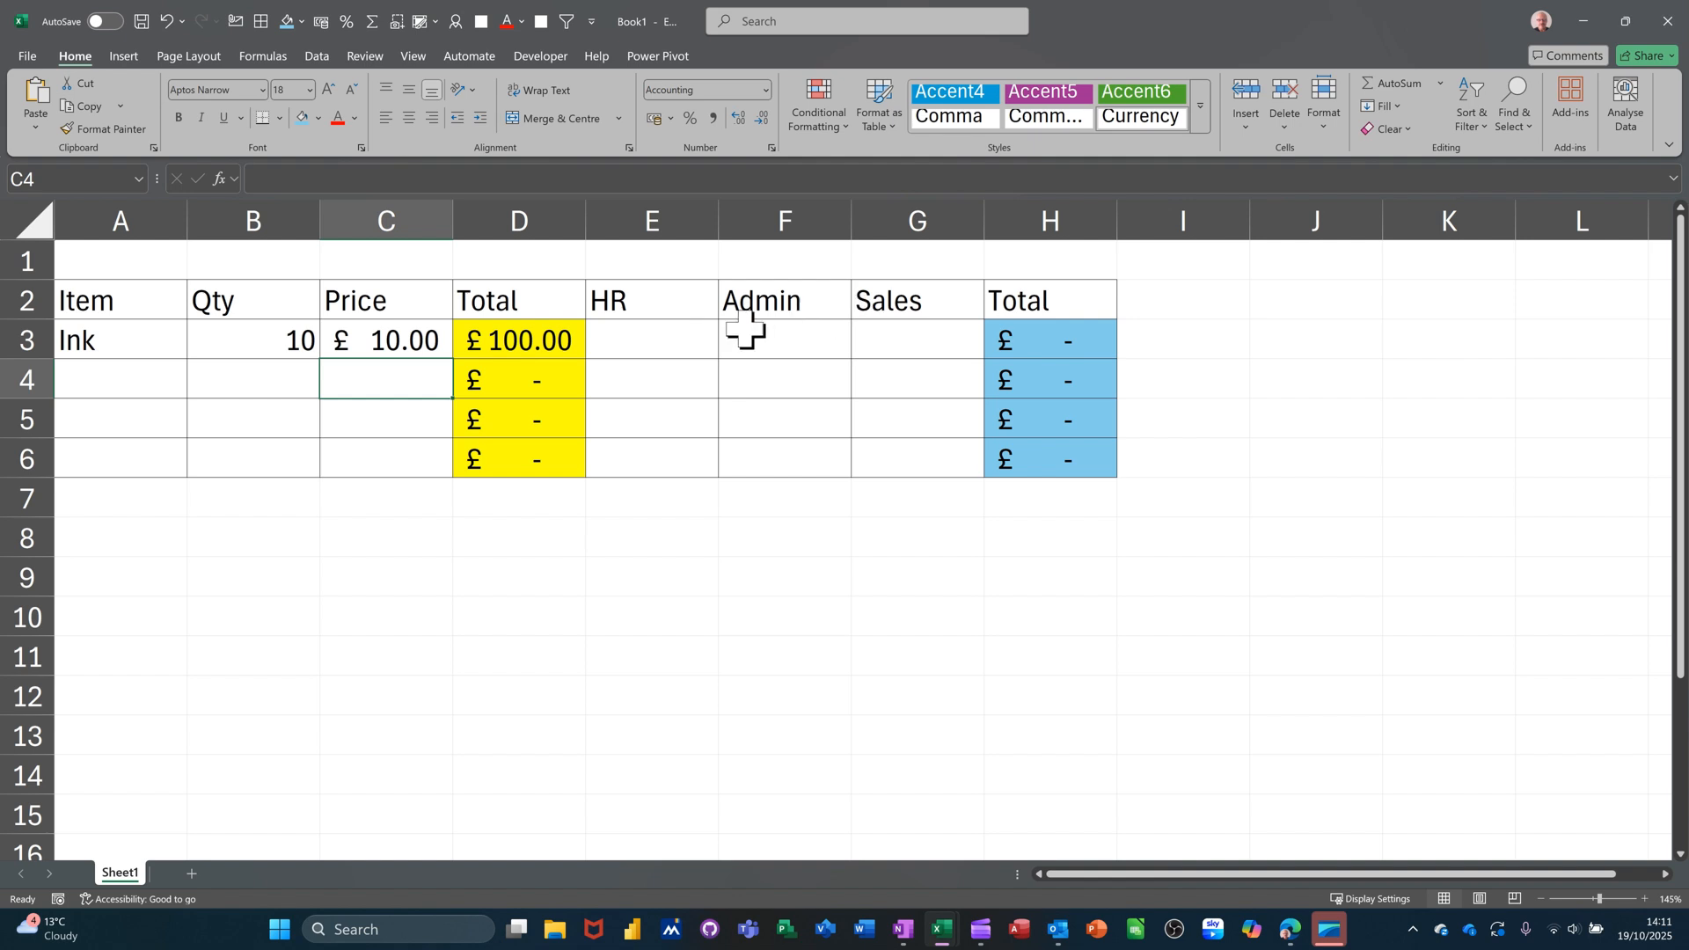
# Enter HR 50, Admin 50 and Sales 10 in E3:G3.
pyautogui.click(661, 342)
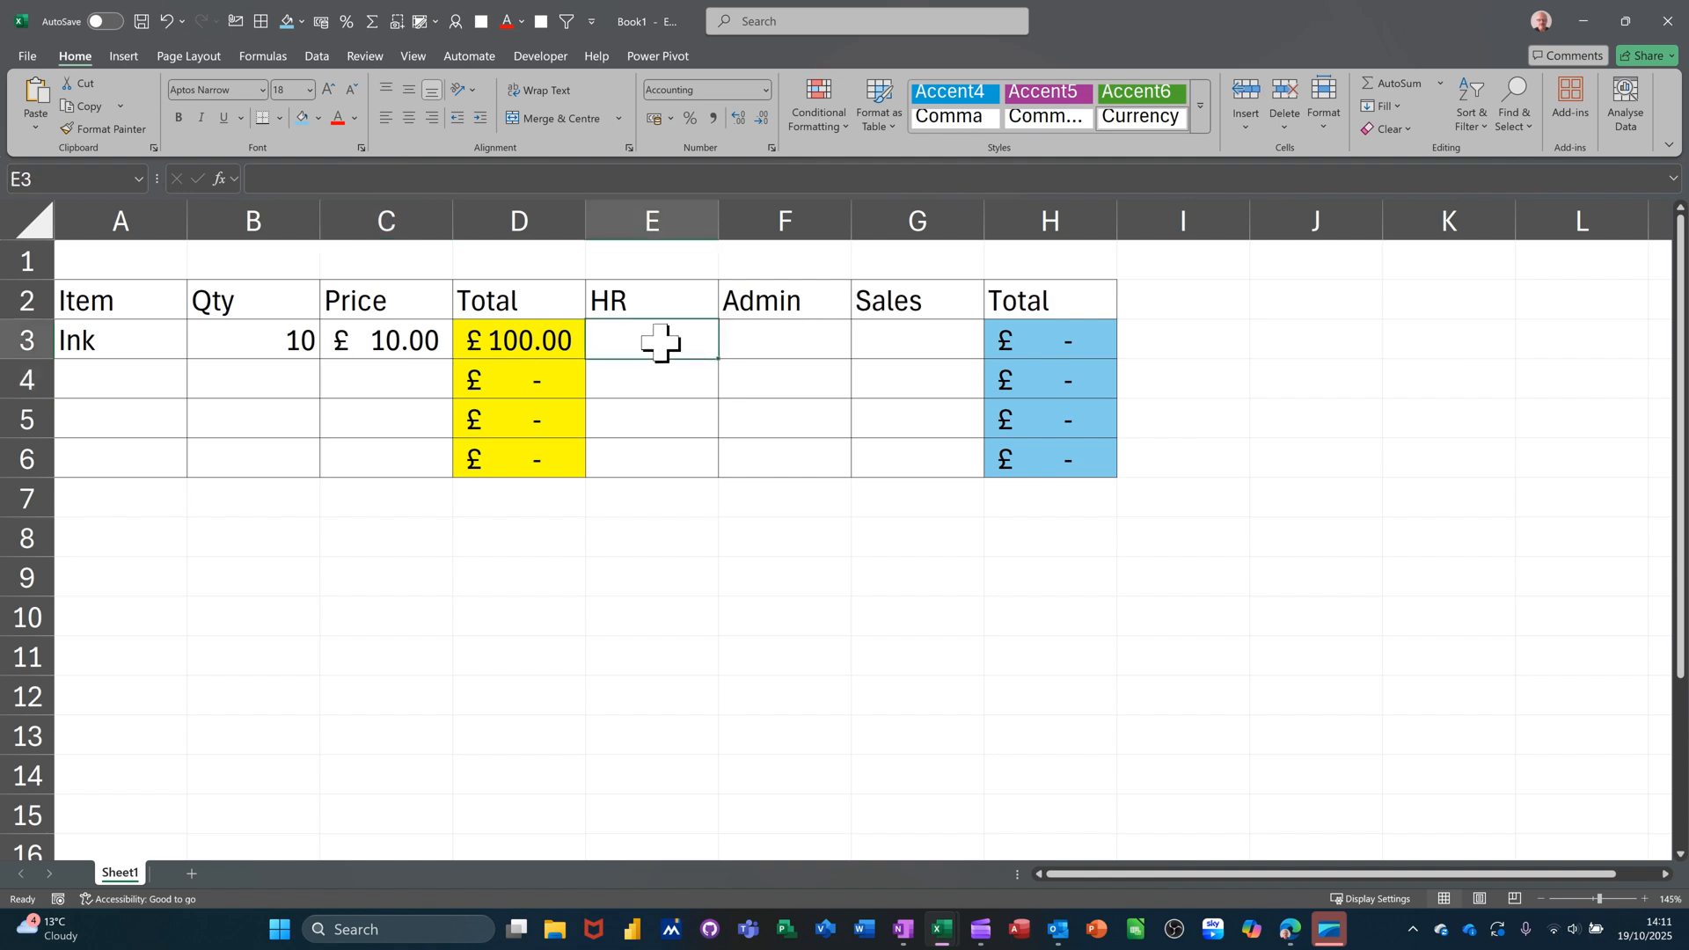
pyautogui.write('50')
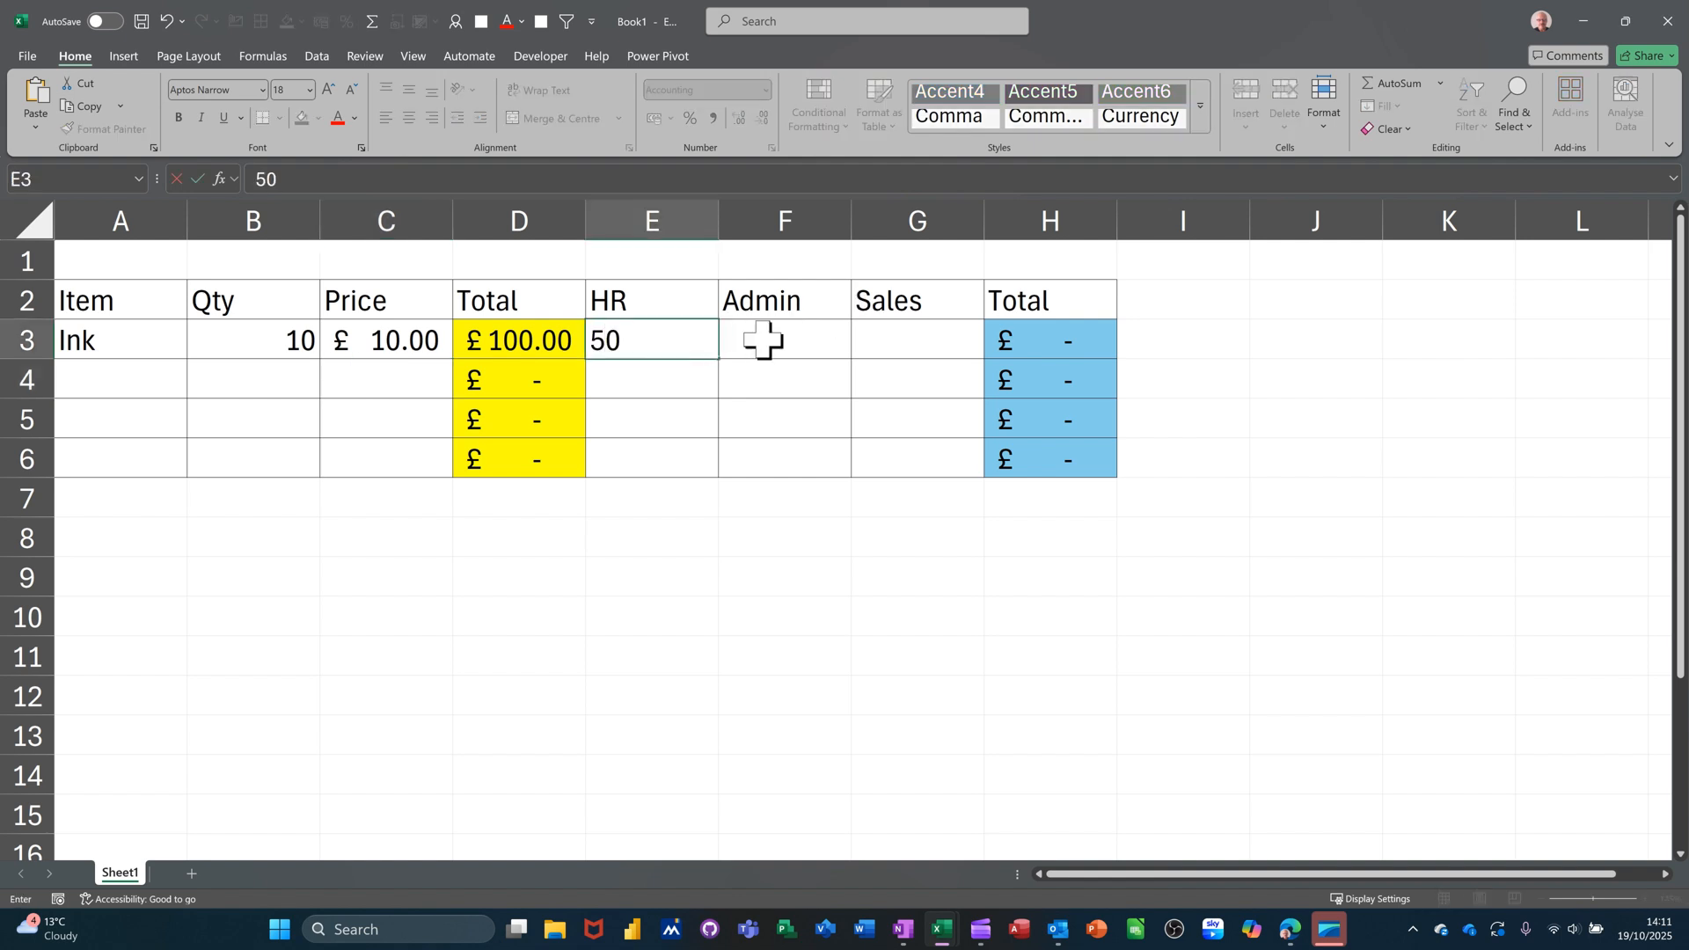
pyautogui.click(796, 350)
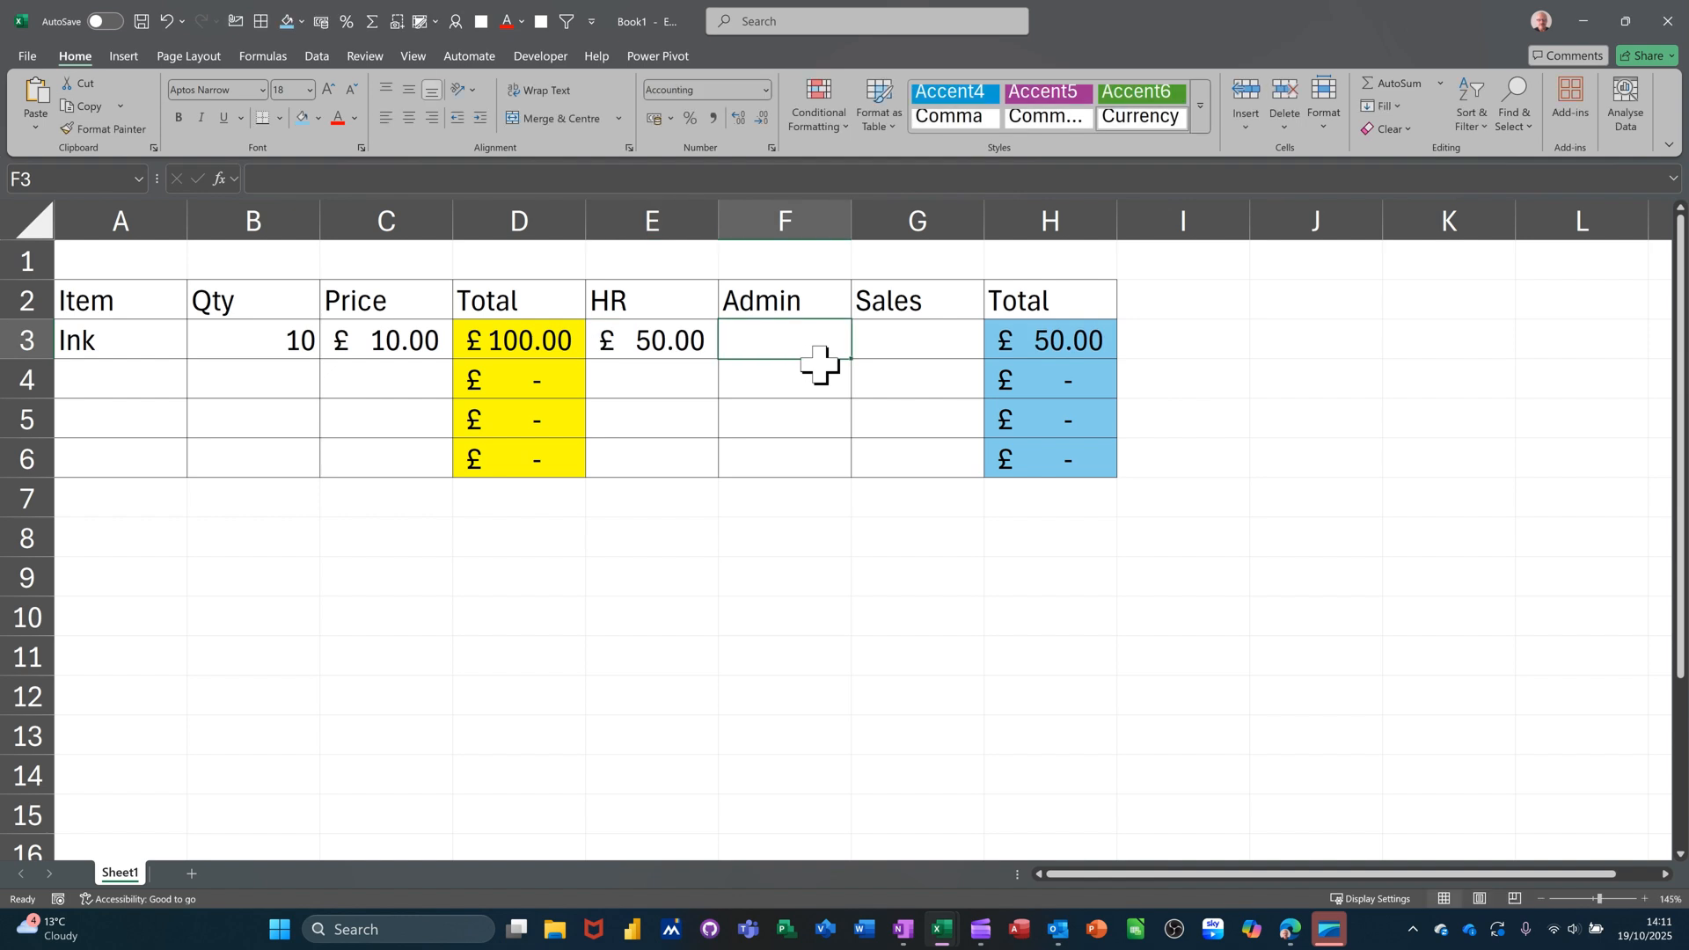
pyautogui.write('50')
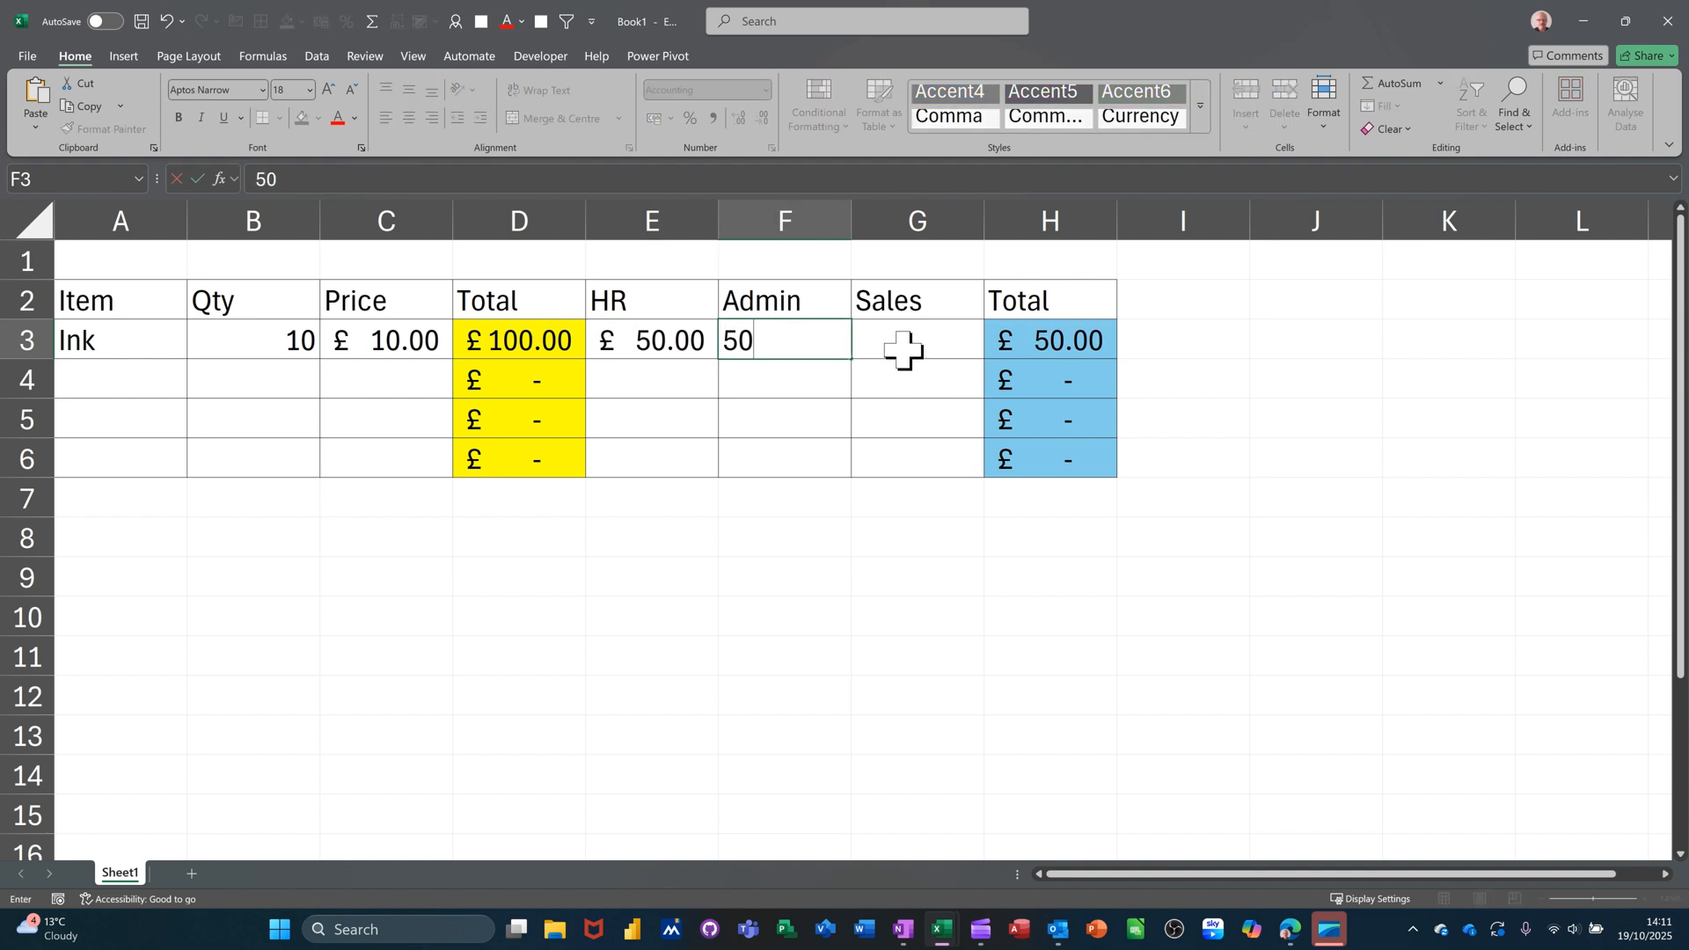
pyautogui.click(903, 347)
pyautogui.write('10')
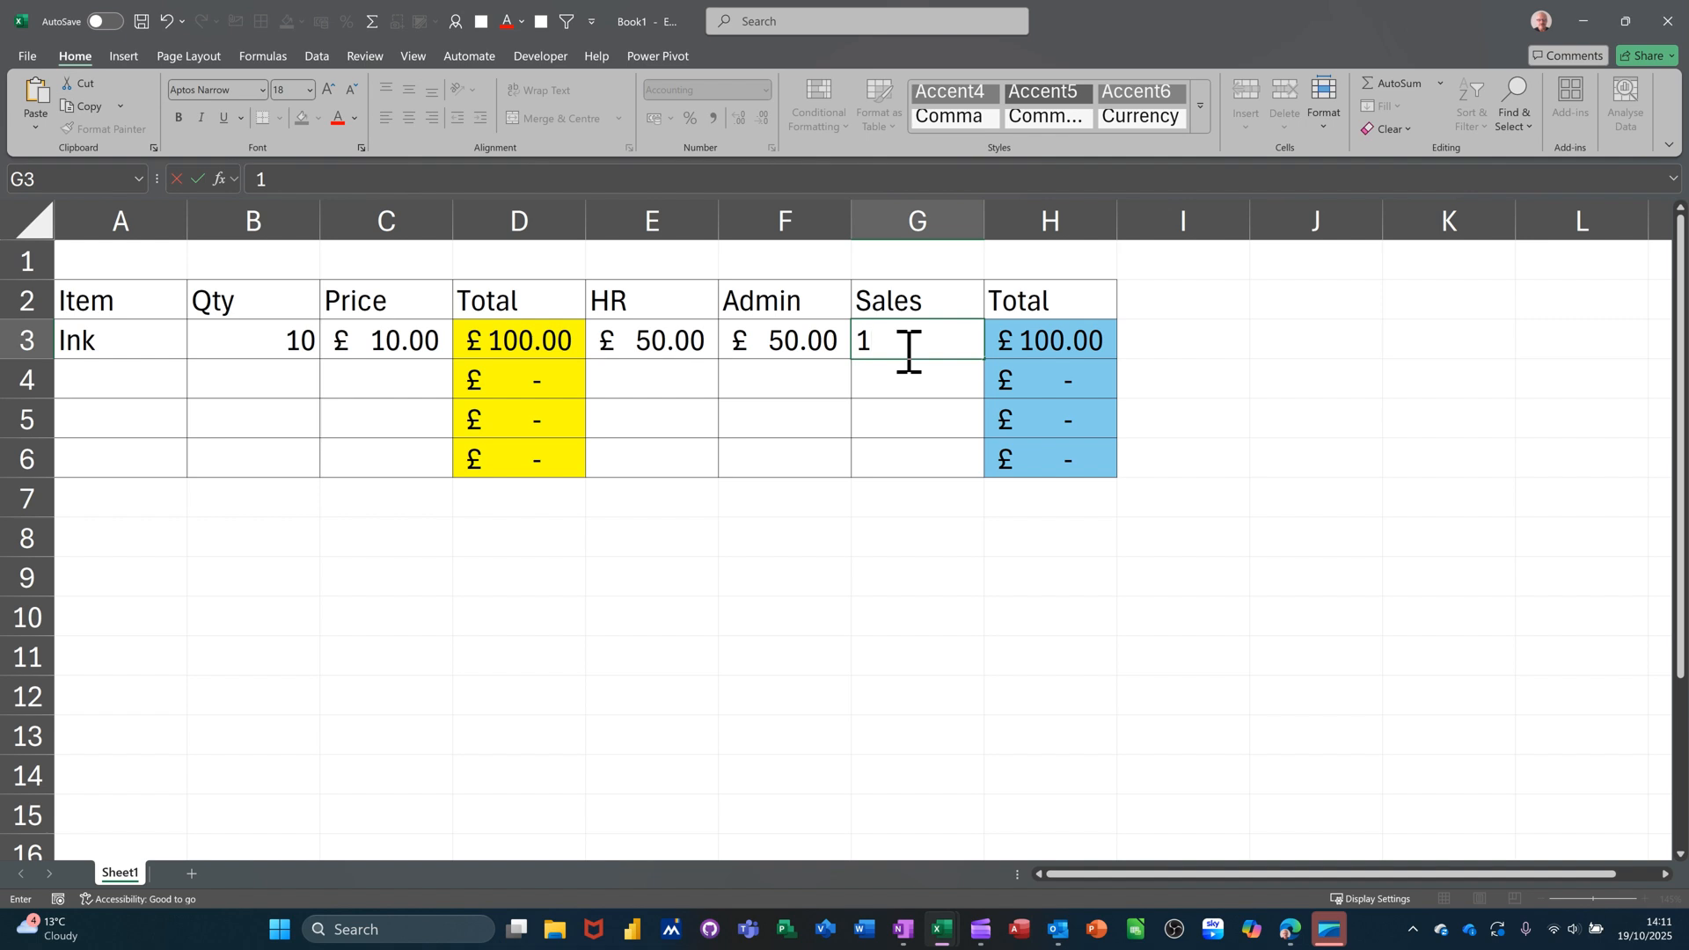
pyautogui.click(889, 364)
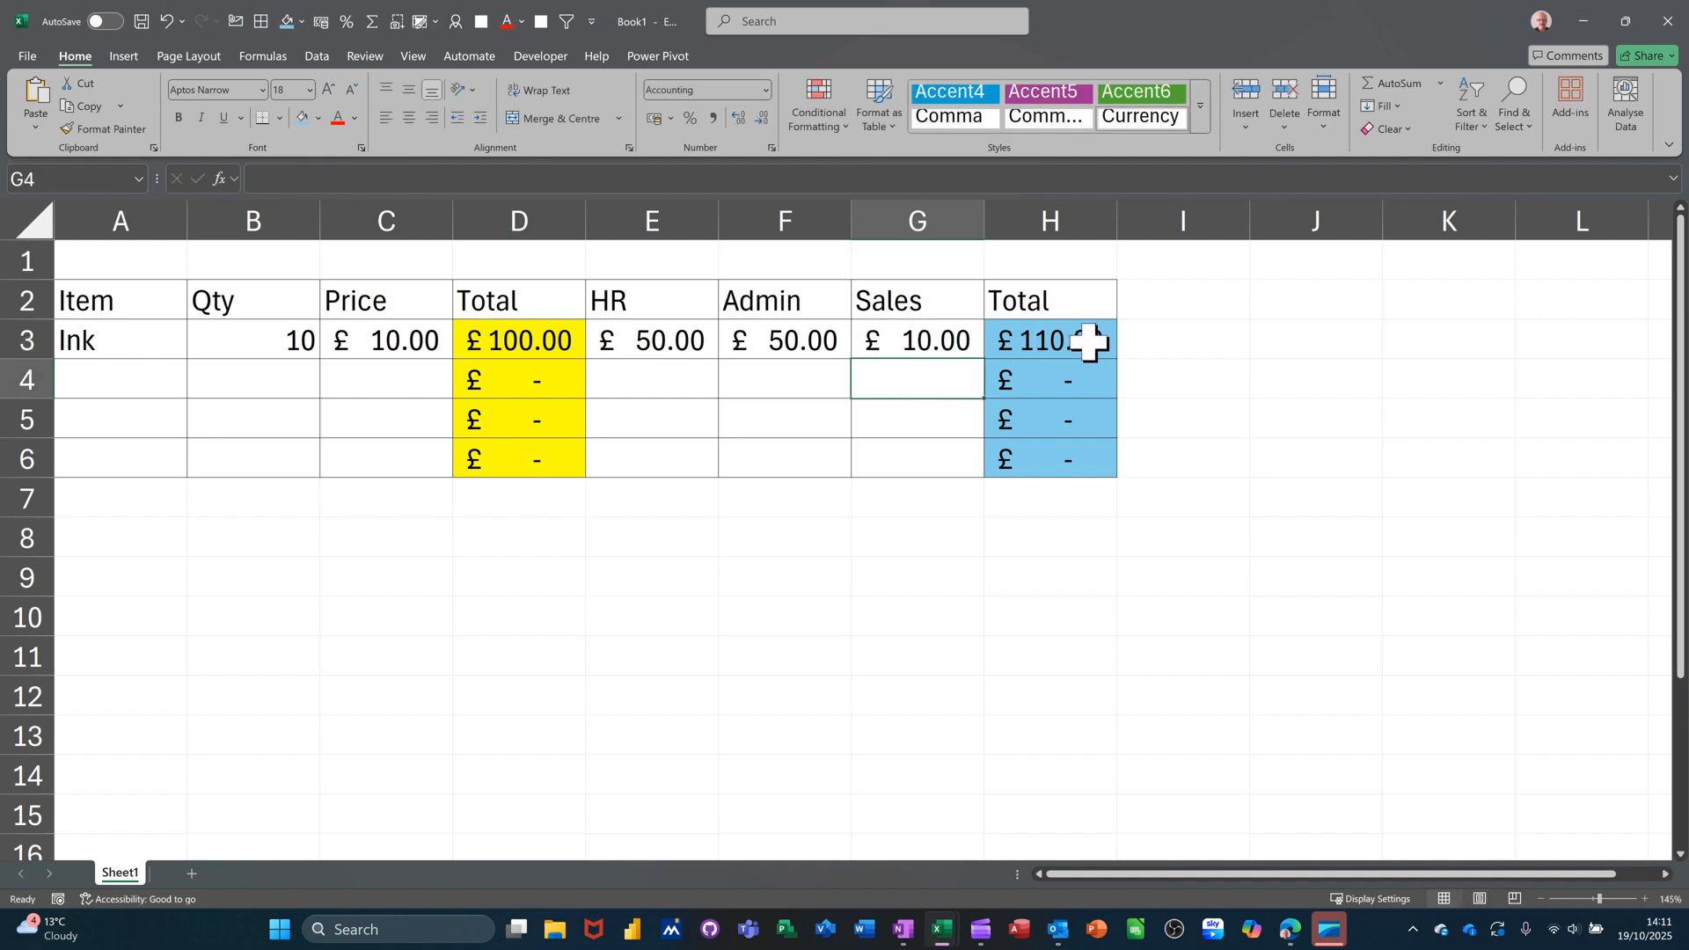
# Check the SUM formula in H3 and select cell I3 for the check.
pyautogui.click(1010, 347)
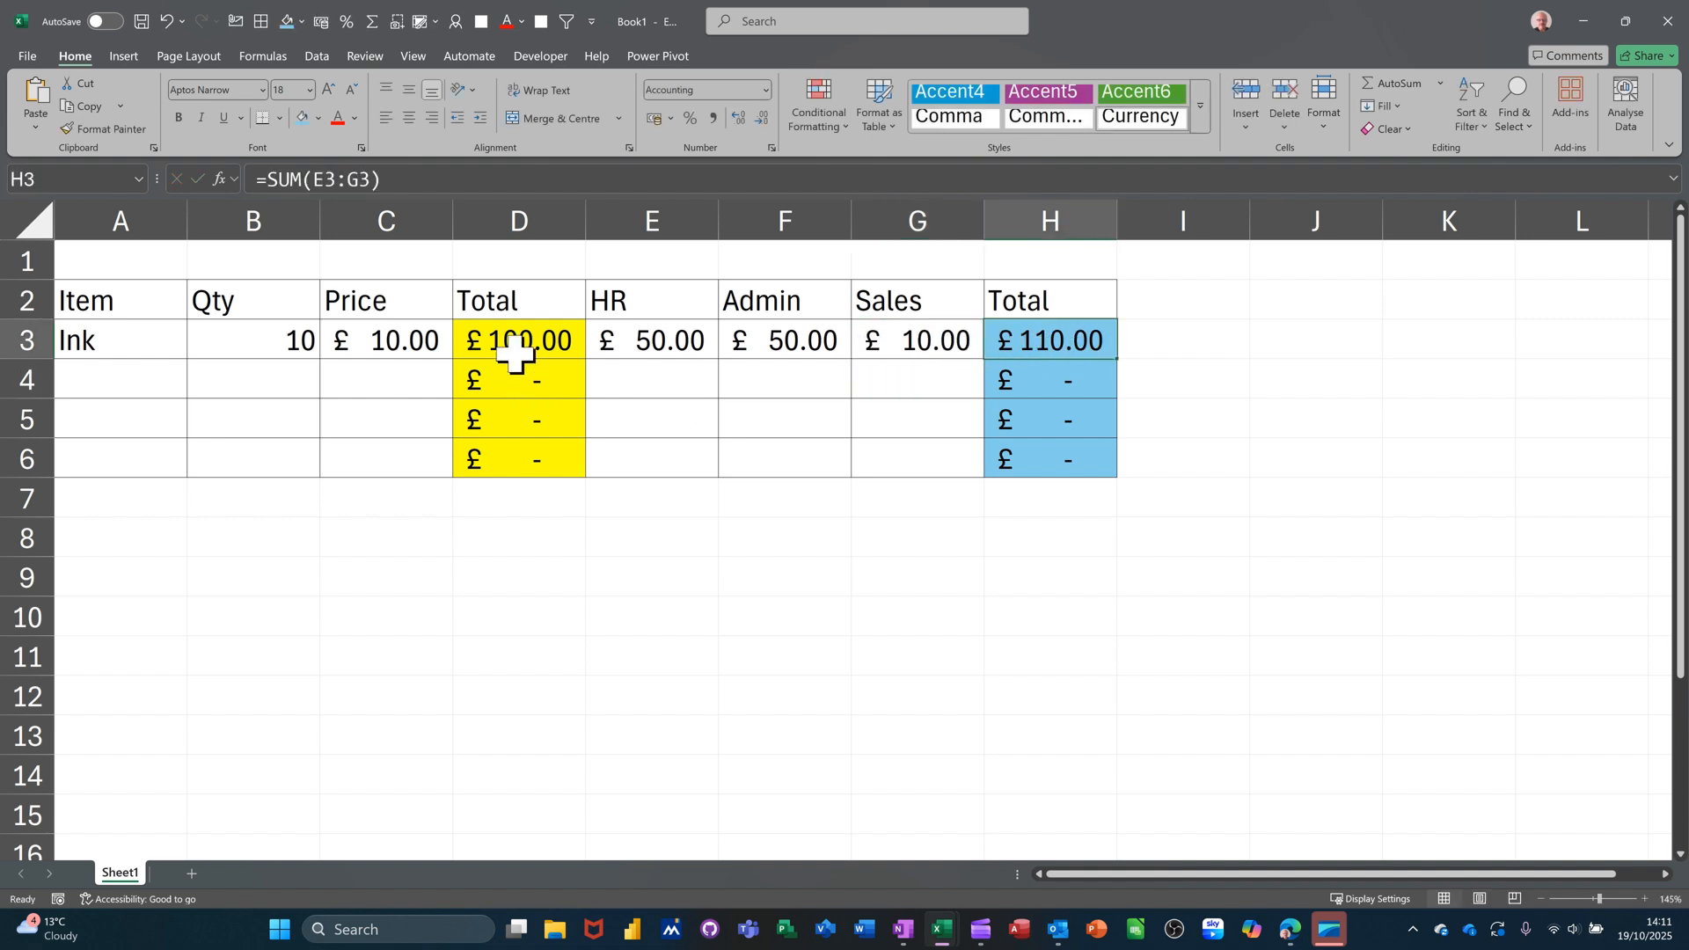
pyautogui.click(1192, 340)
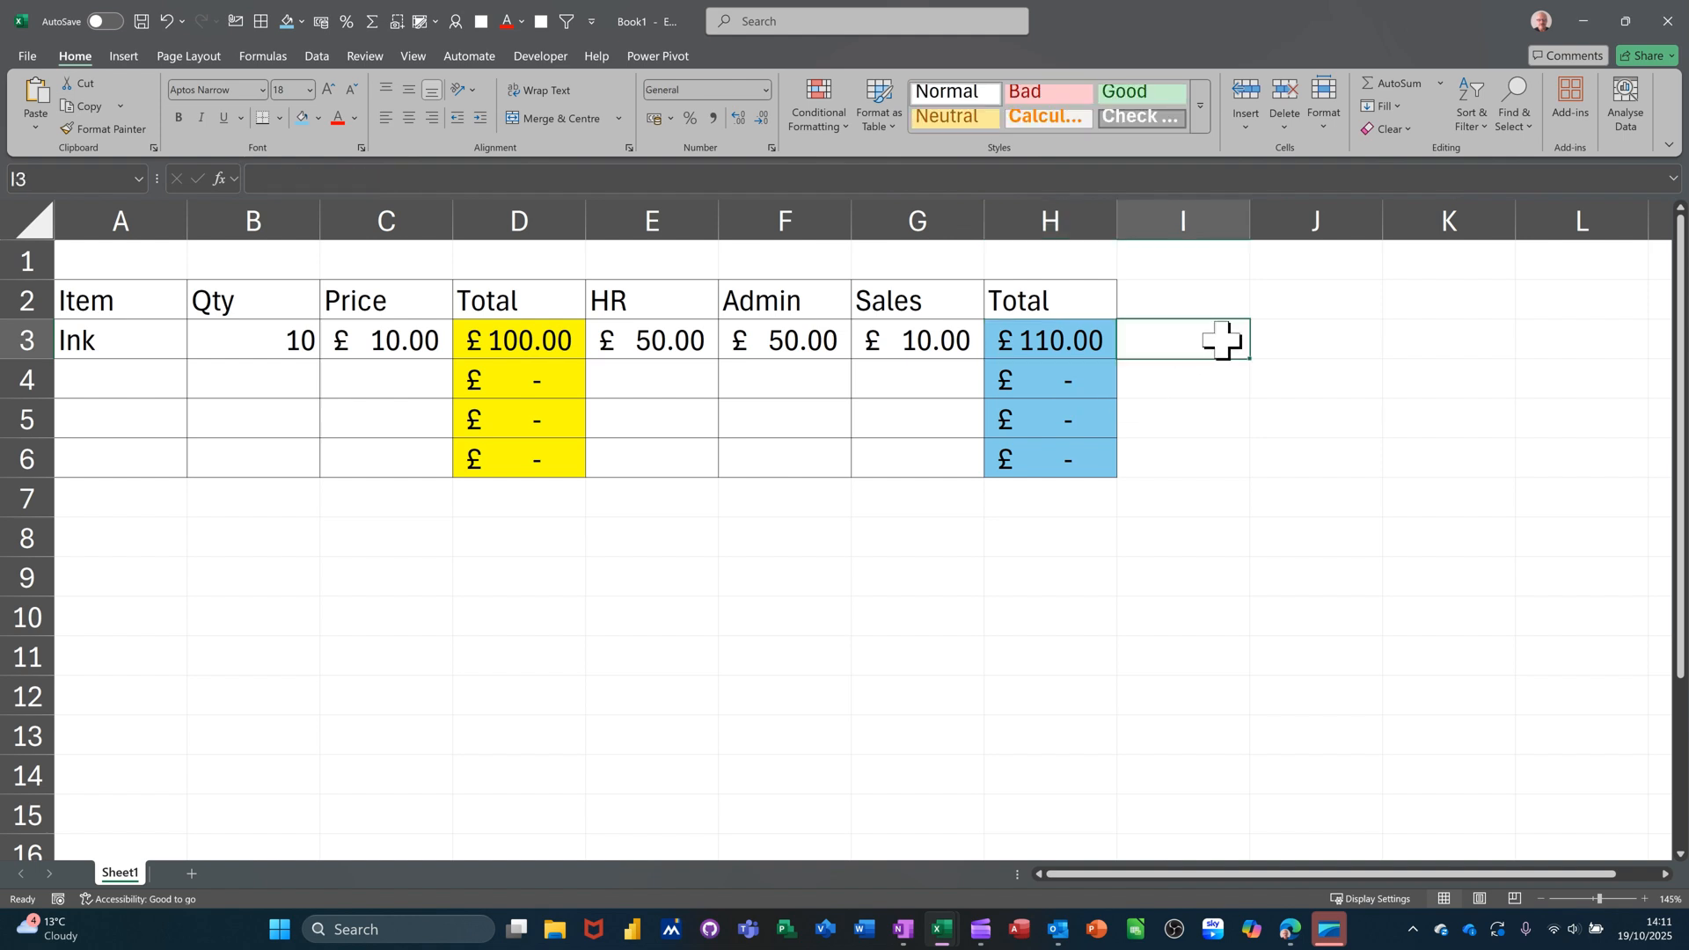
pyautogui.click(1076, 340)
pyautogui.click(1192, 345)
# Start a new formula-based conditional formatting rule for I3 with condition =D3=H3.
pyautogui.click(818, 114)
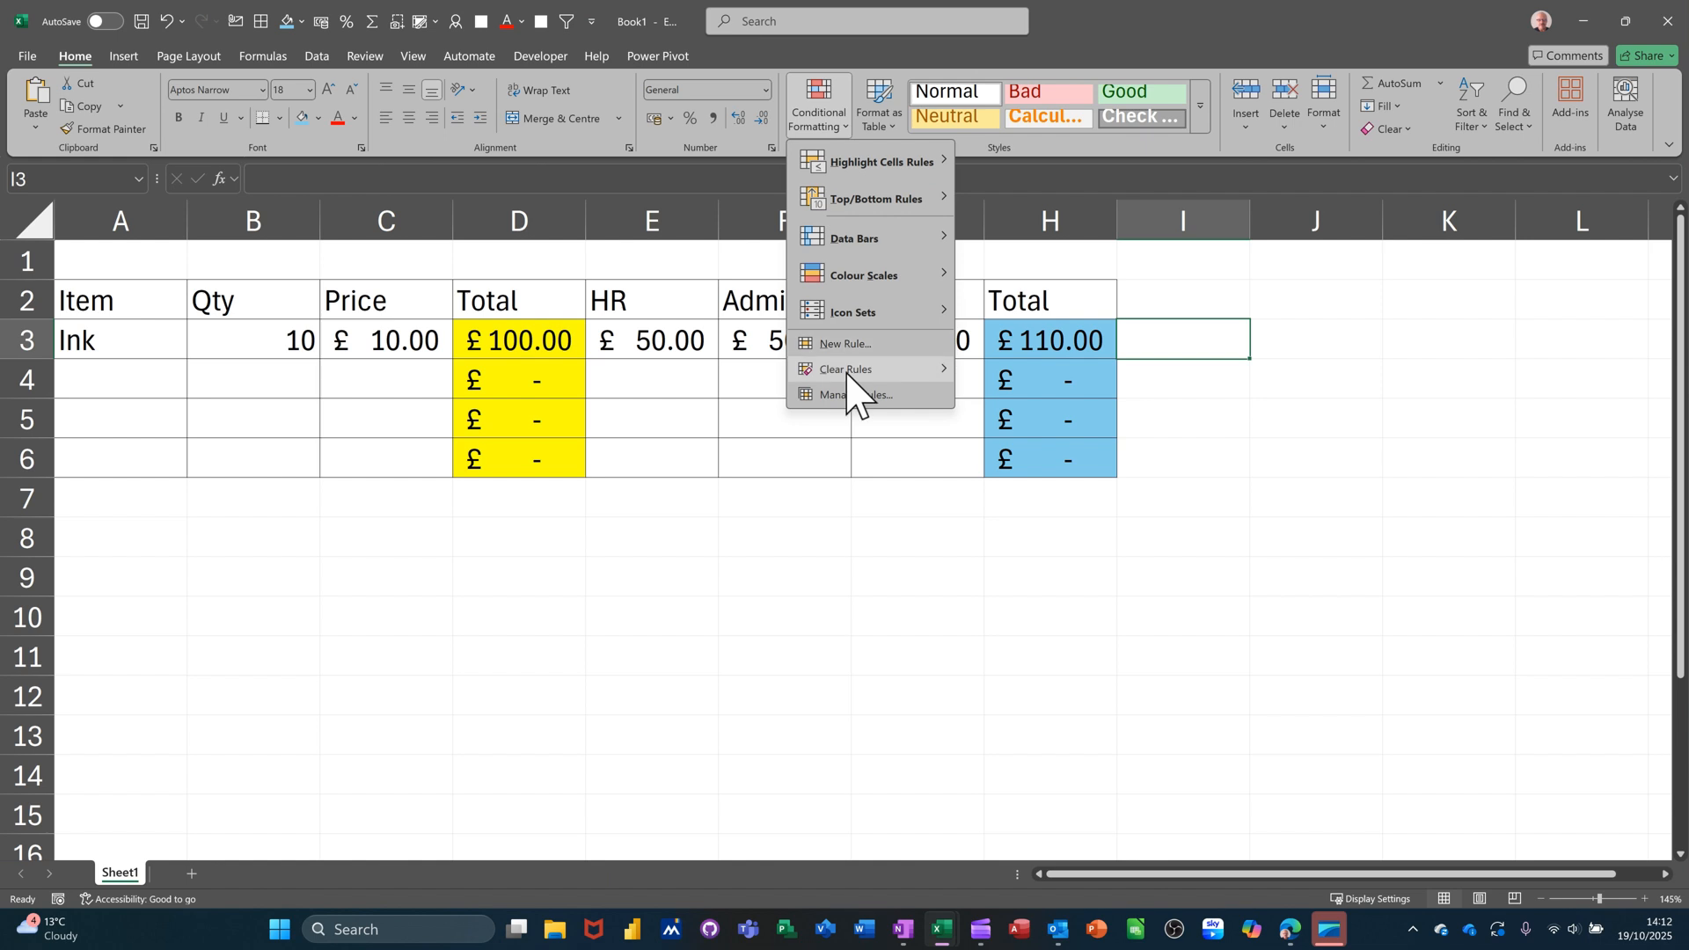
pyautogui.click(841, 396)
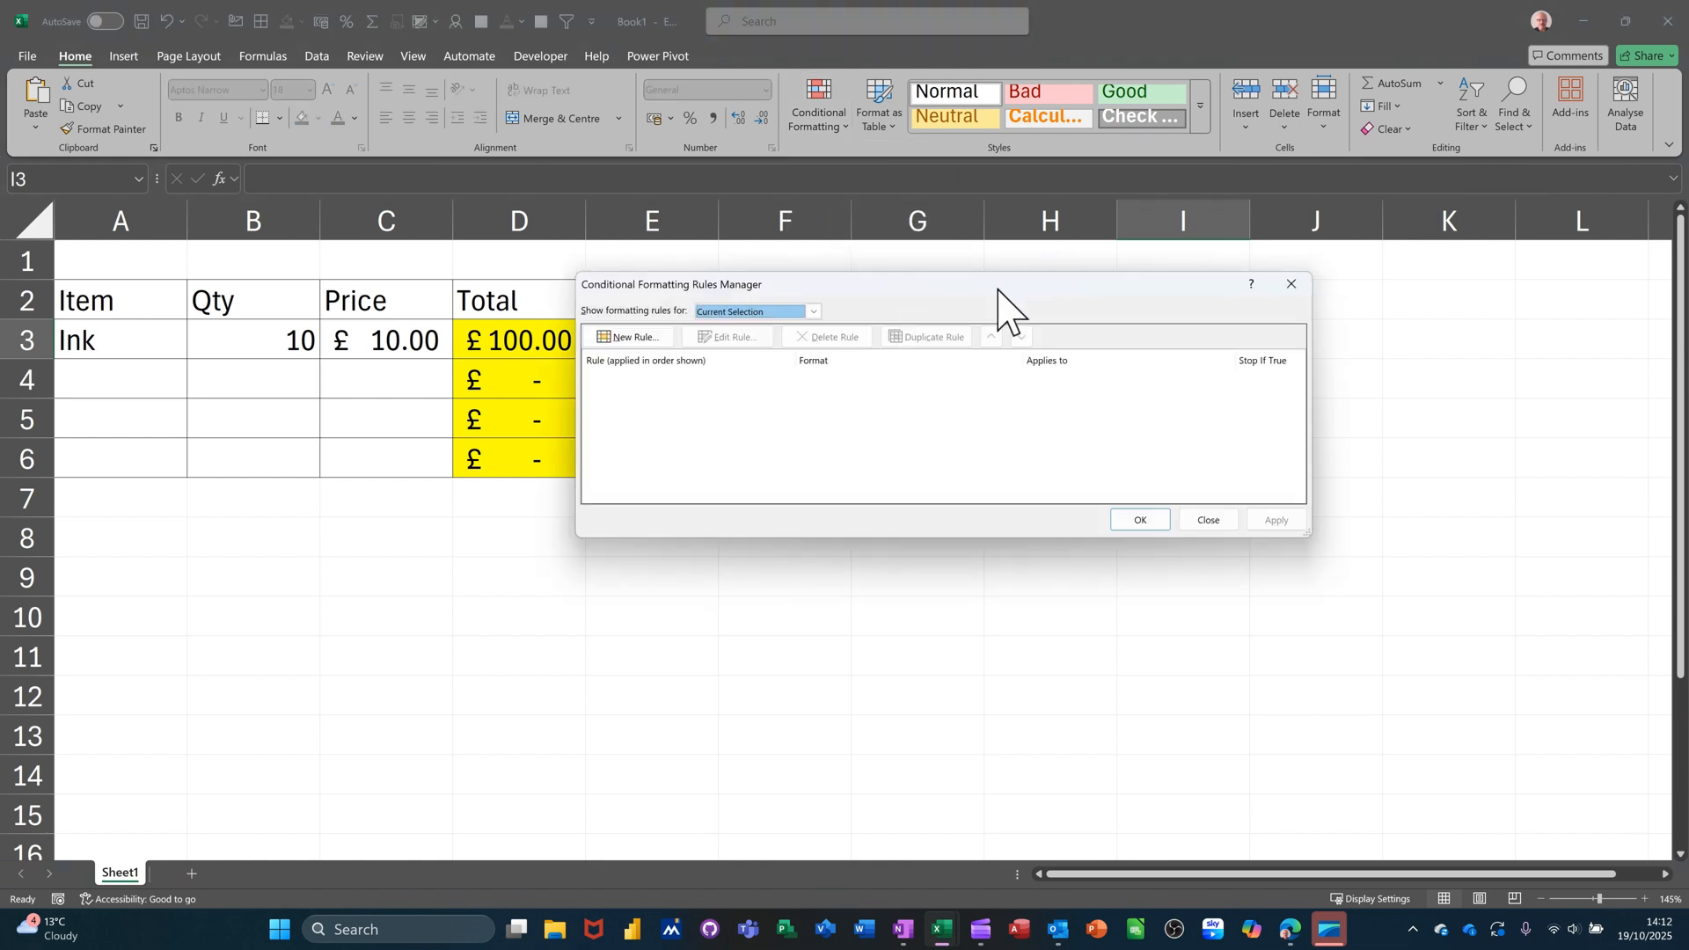
pyautogui.moveTo(998, 291); pyautogui.dragTo(1184, 371)
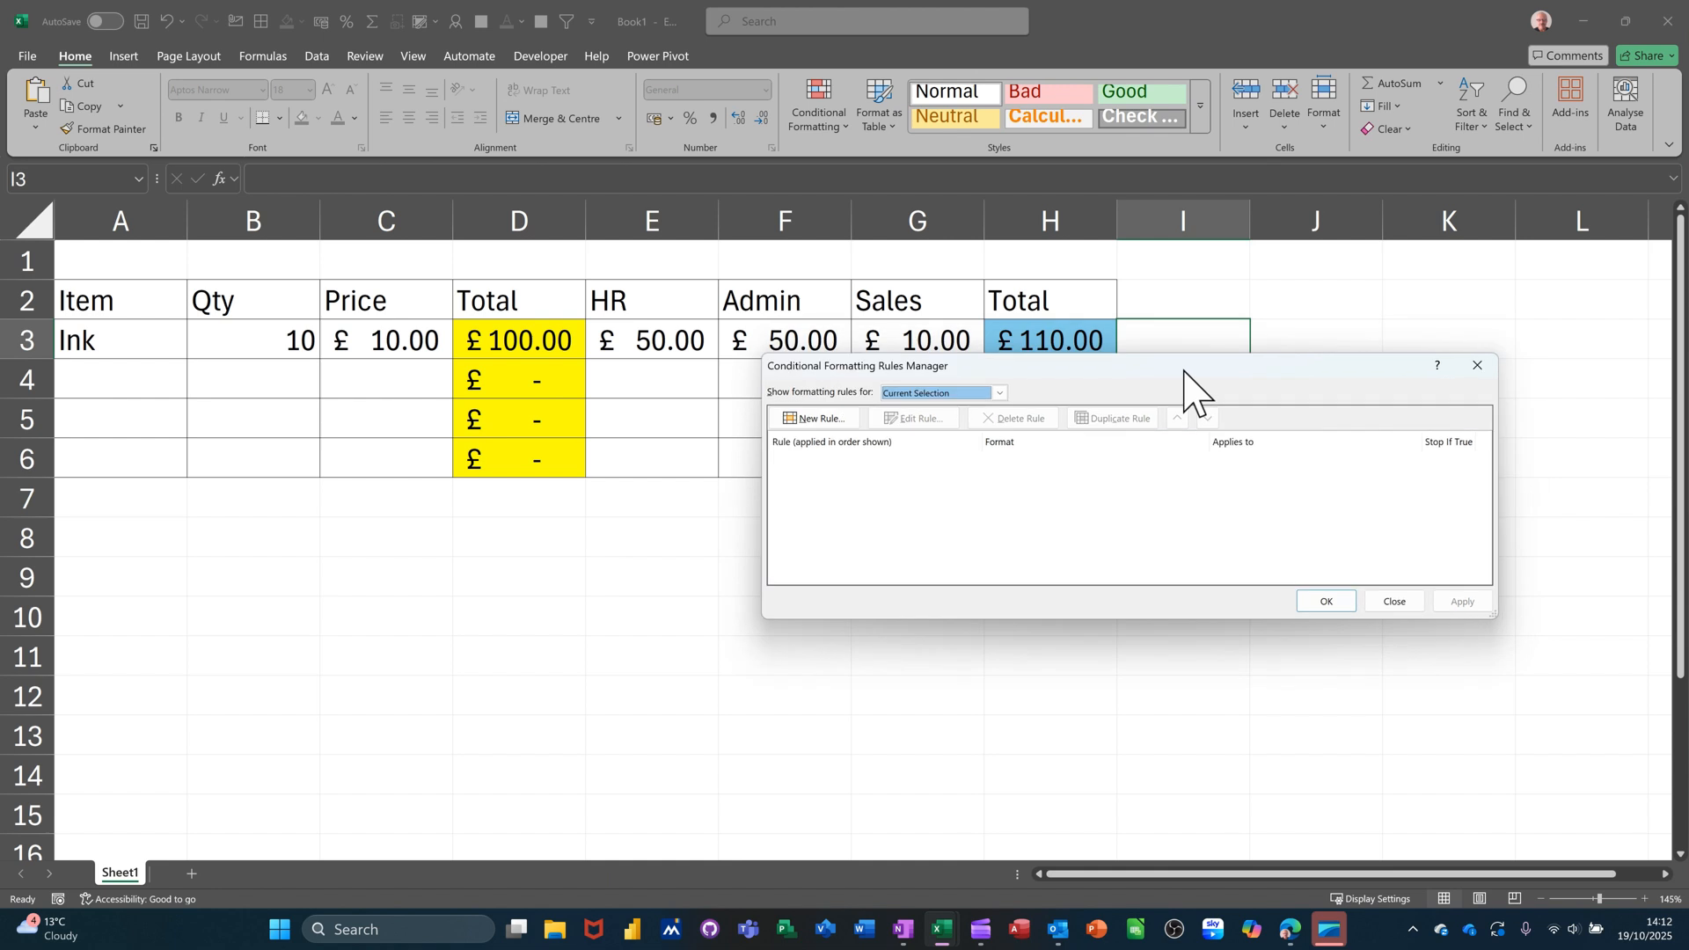
pyautogui.click(810, 419)
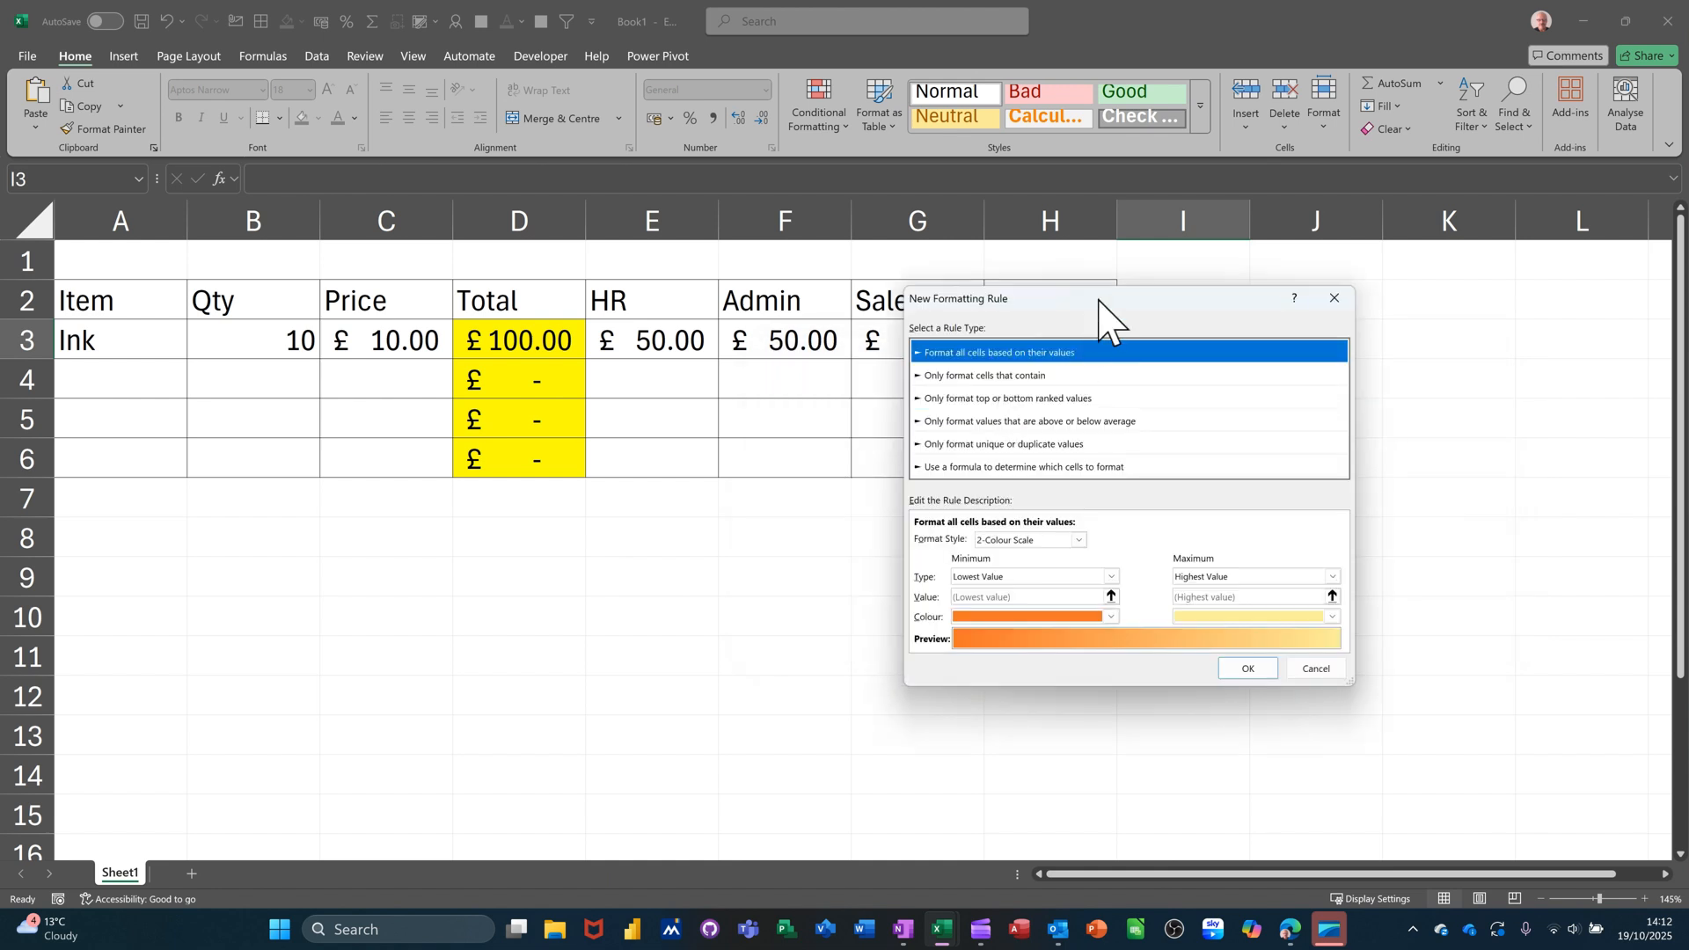
pyautogui.moveTo(1095, 302); pyautogui.dragTo(781, 180)
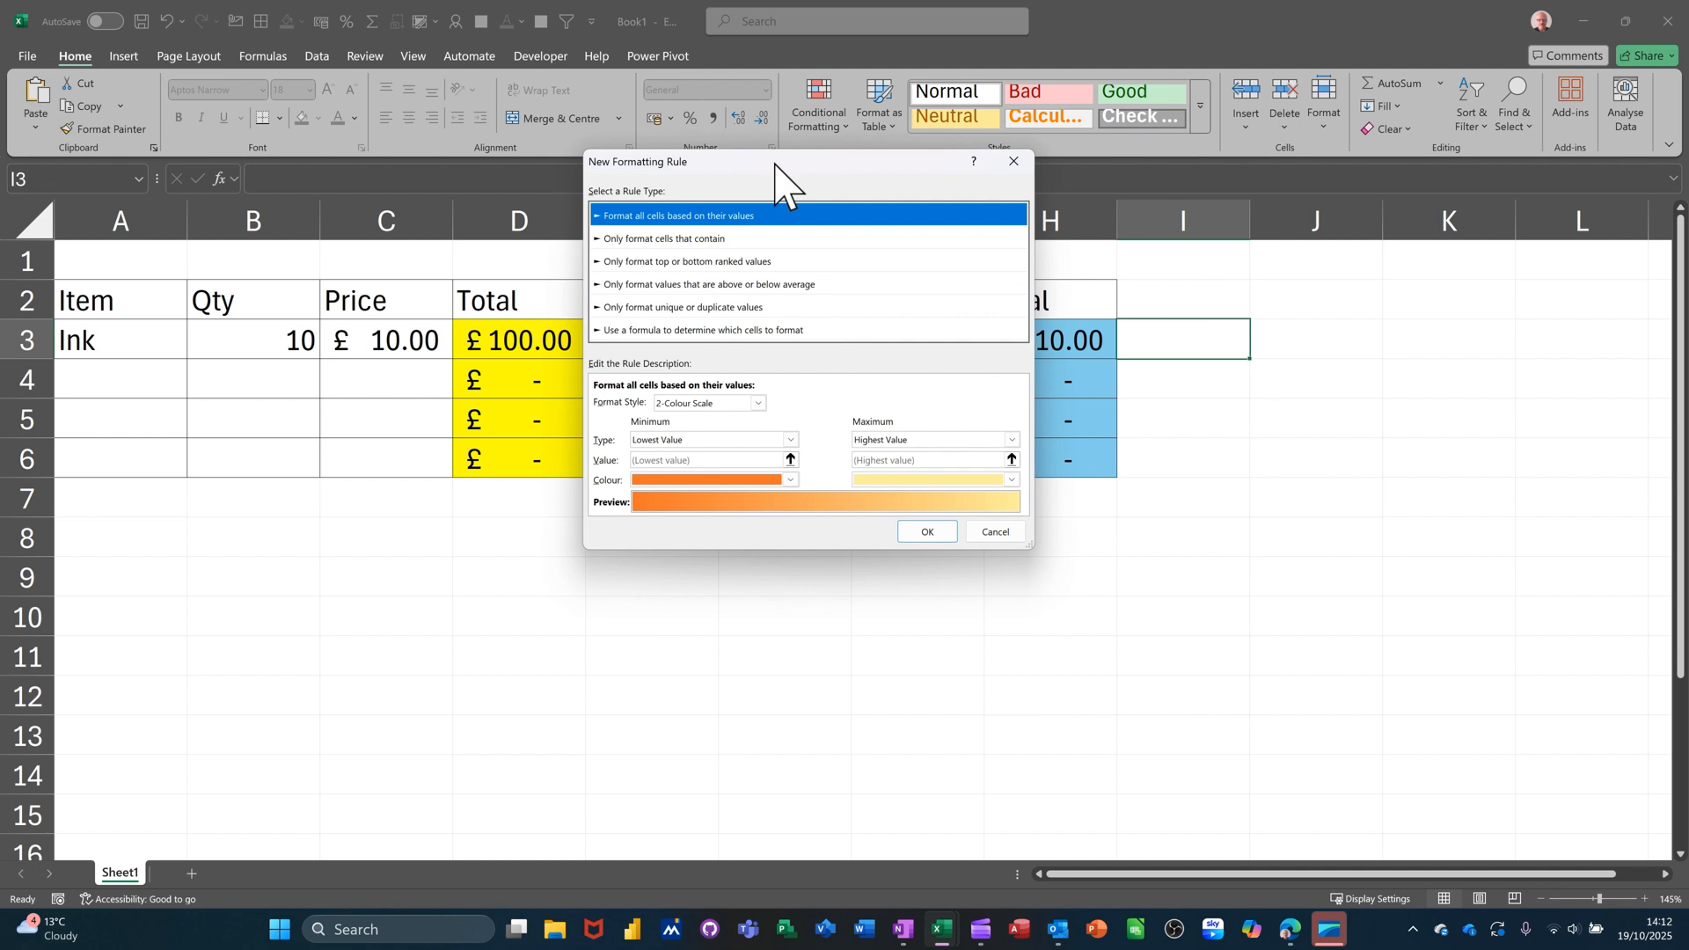
pyautogui.click(636, 331)
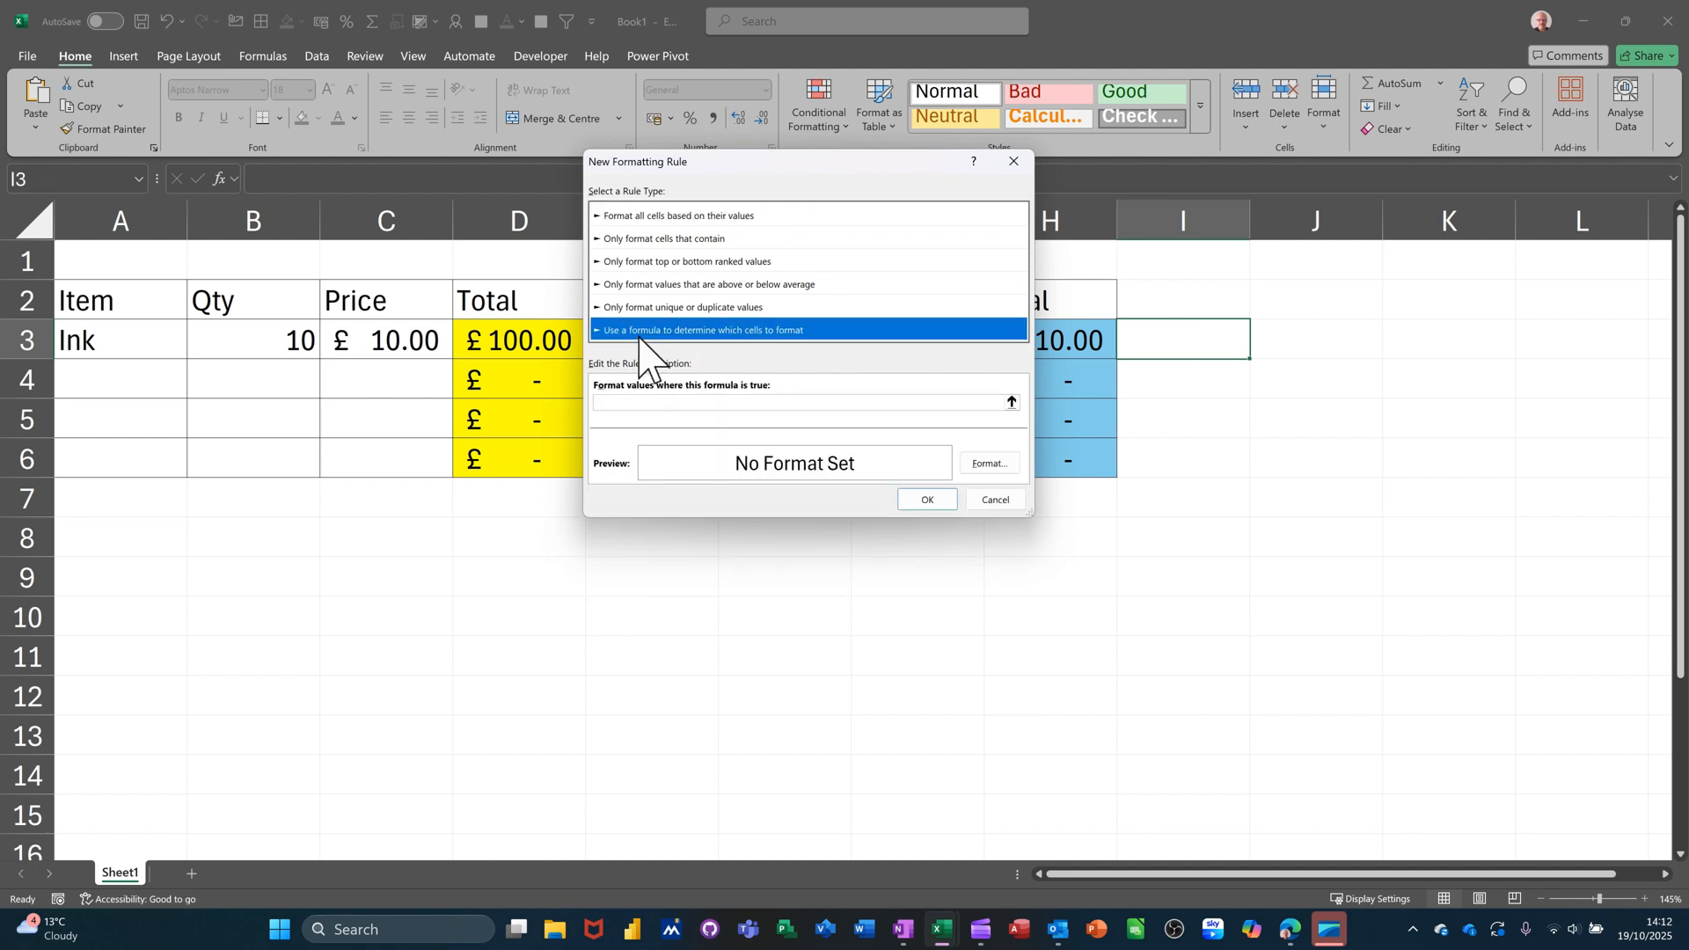
pyautogui.click(647, 403)
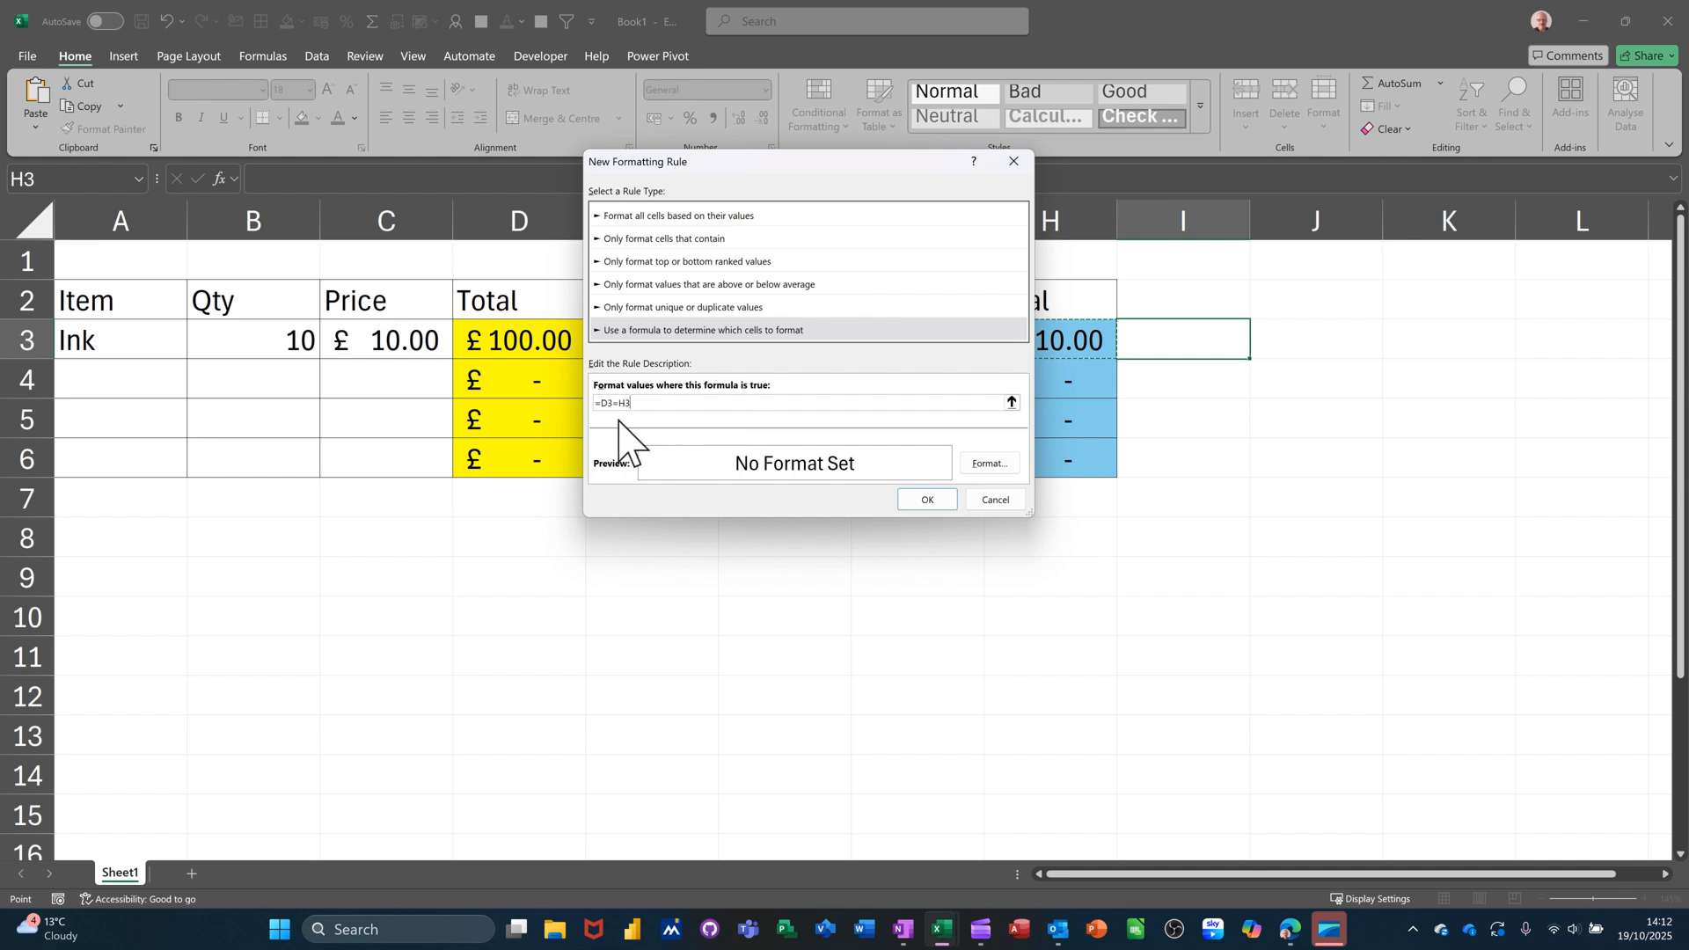
# Give the rule a light green fill and save it.
pyautogui.click(978, 467)
pyautogui.click(975, 453)
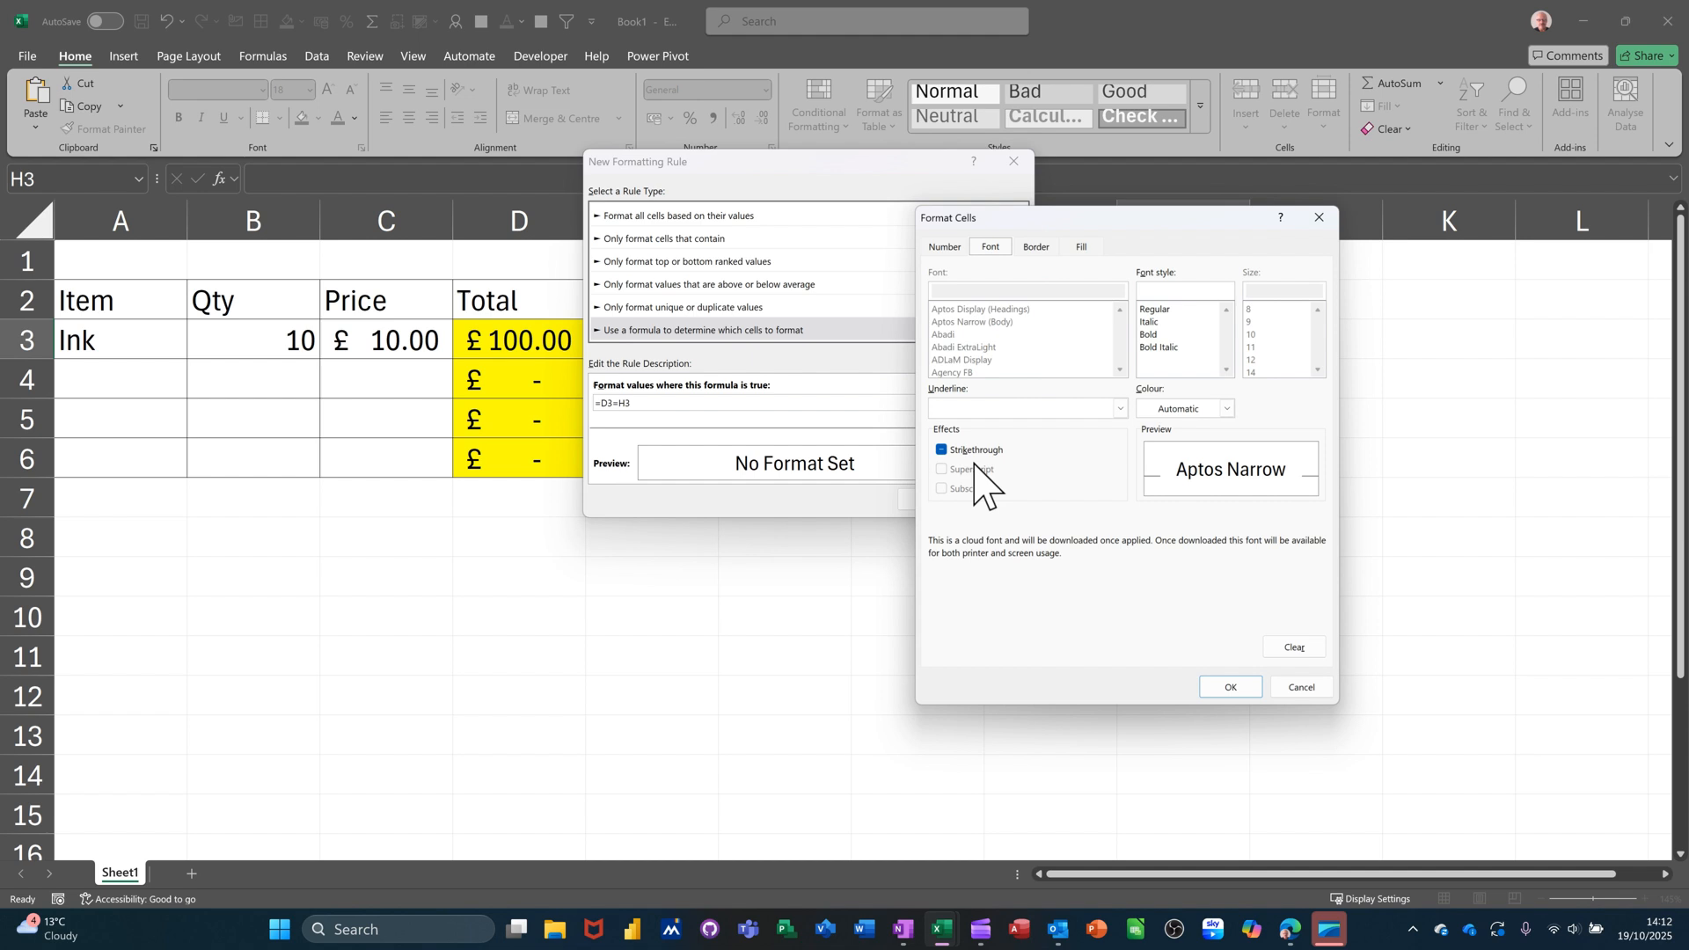
pyautogui.click(1083, 243)
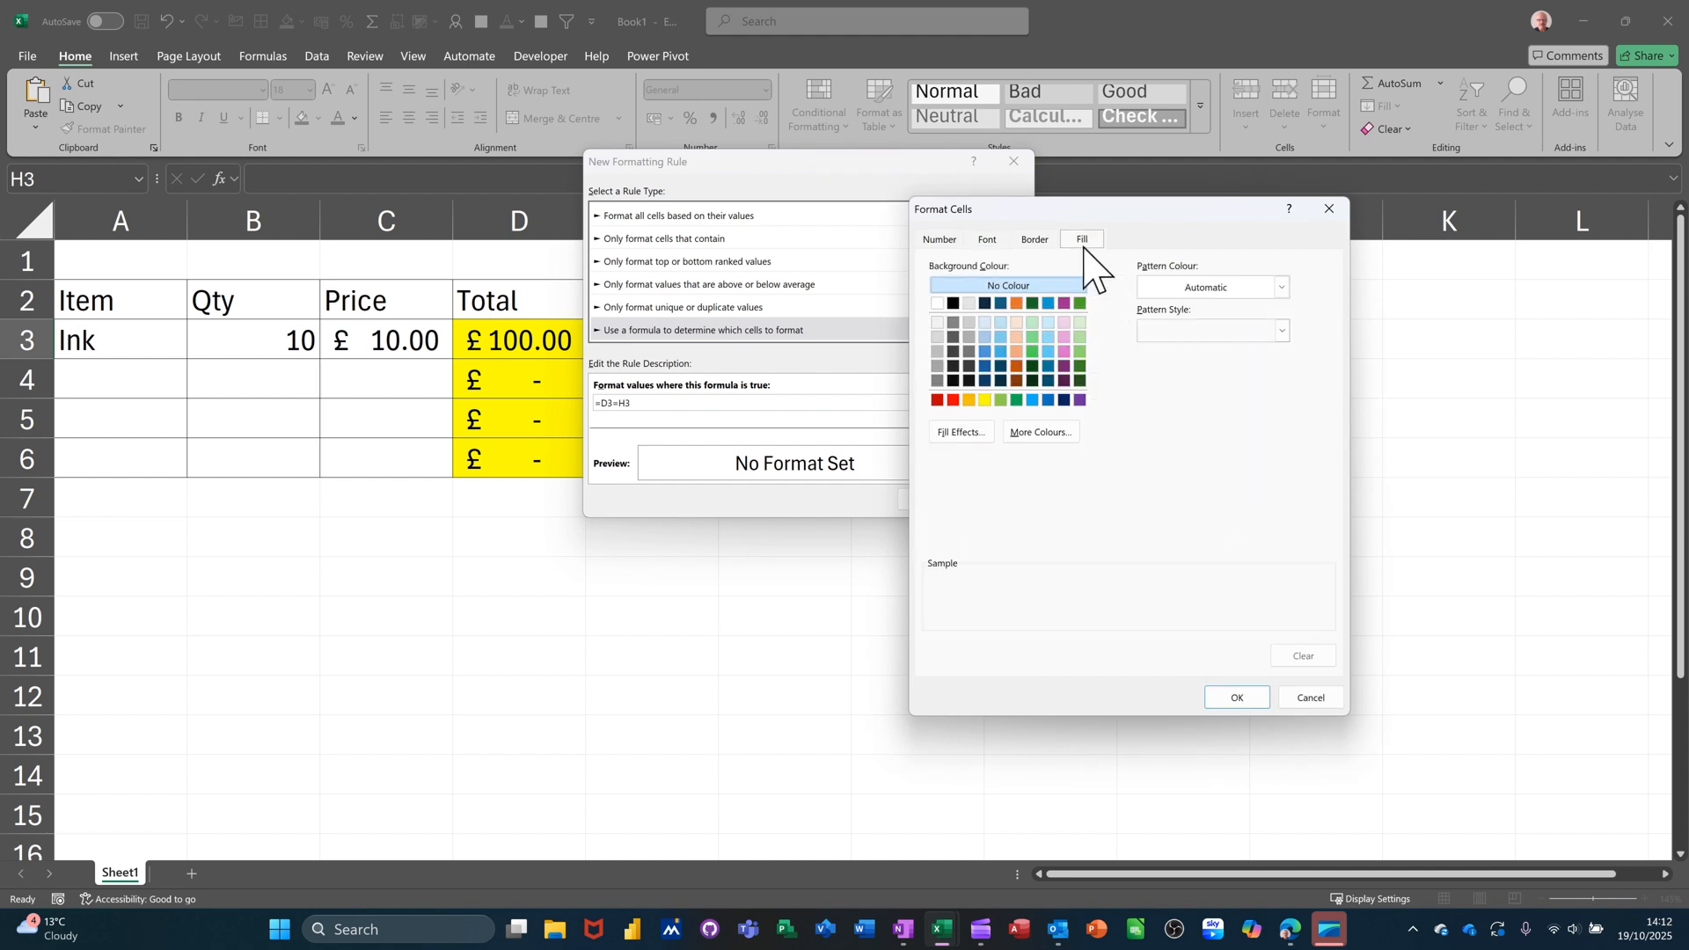
pyautogui.click(1001, 399)
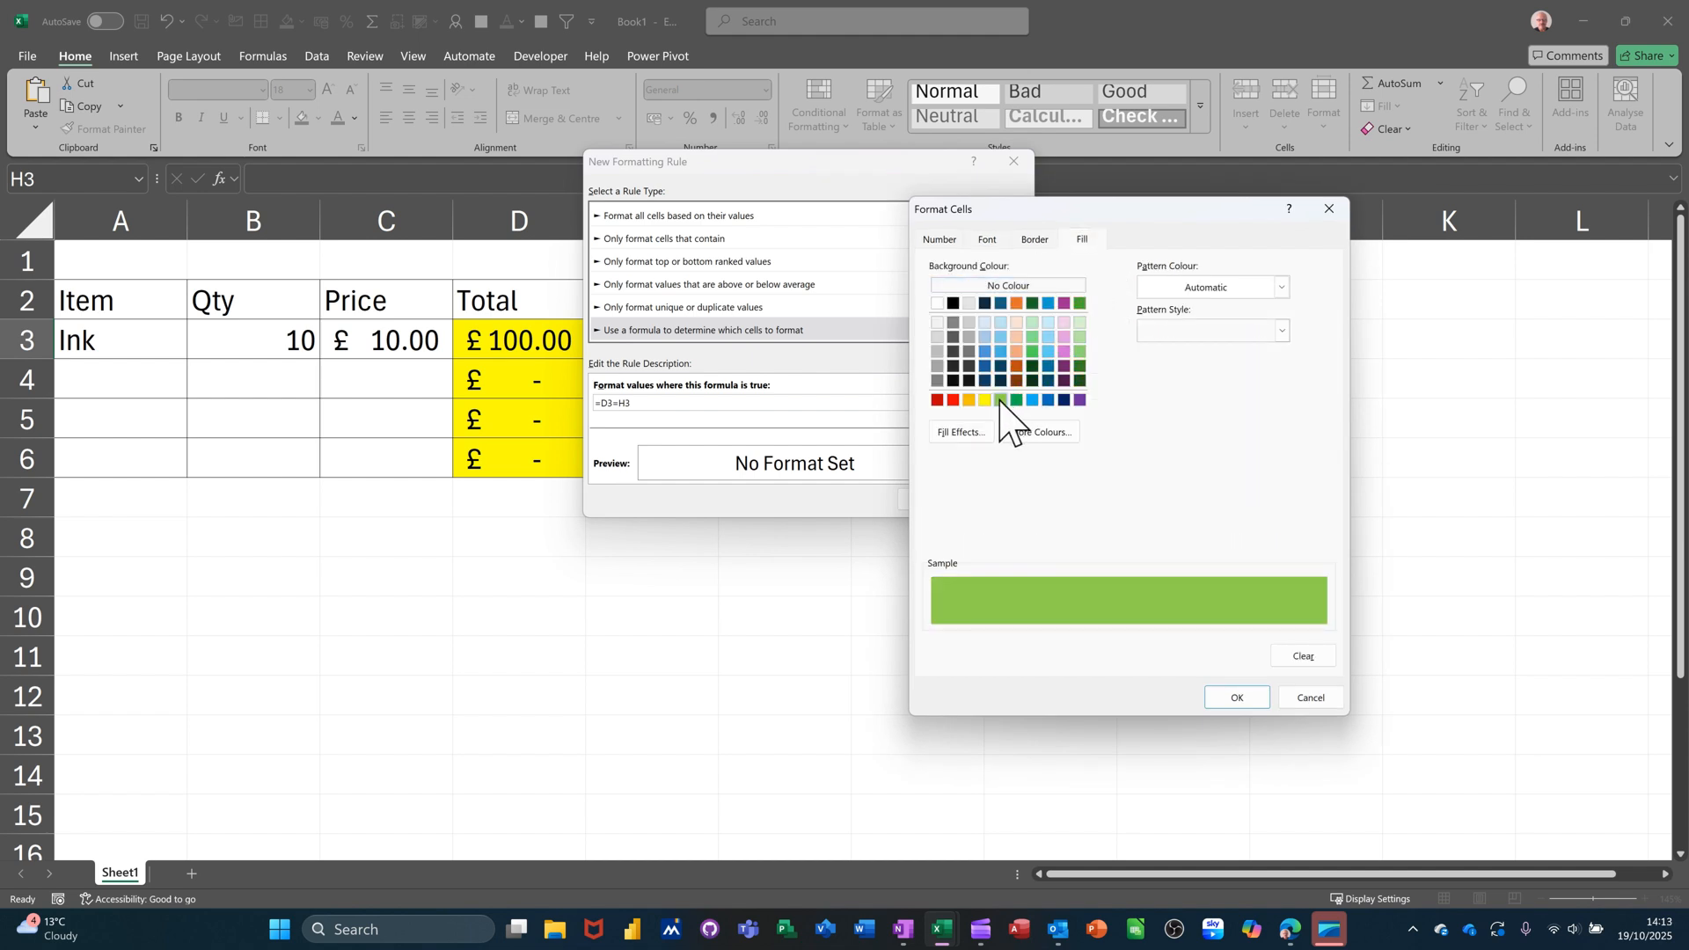
pyautogui.click(1220, 700)
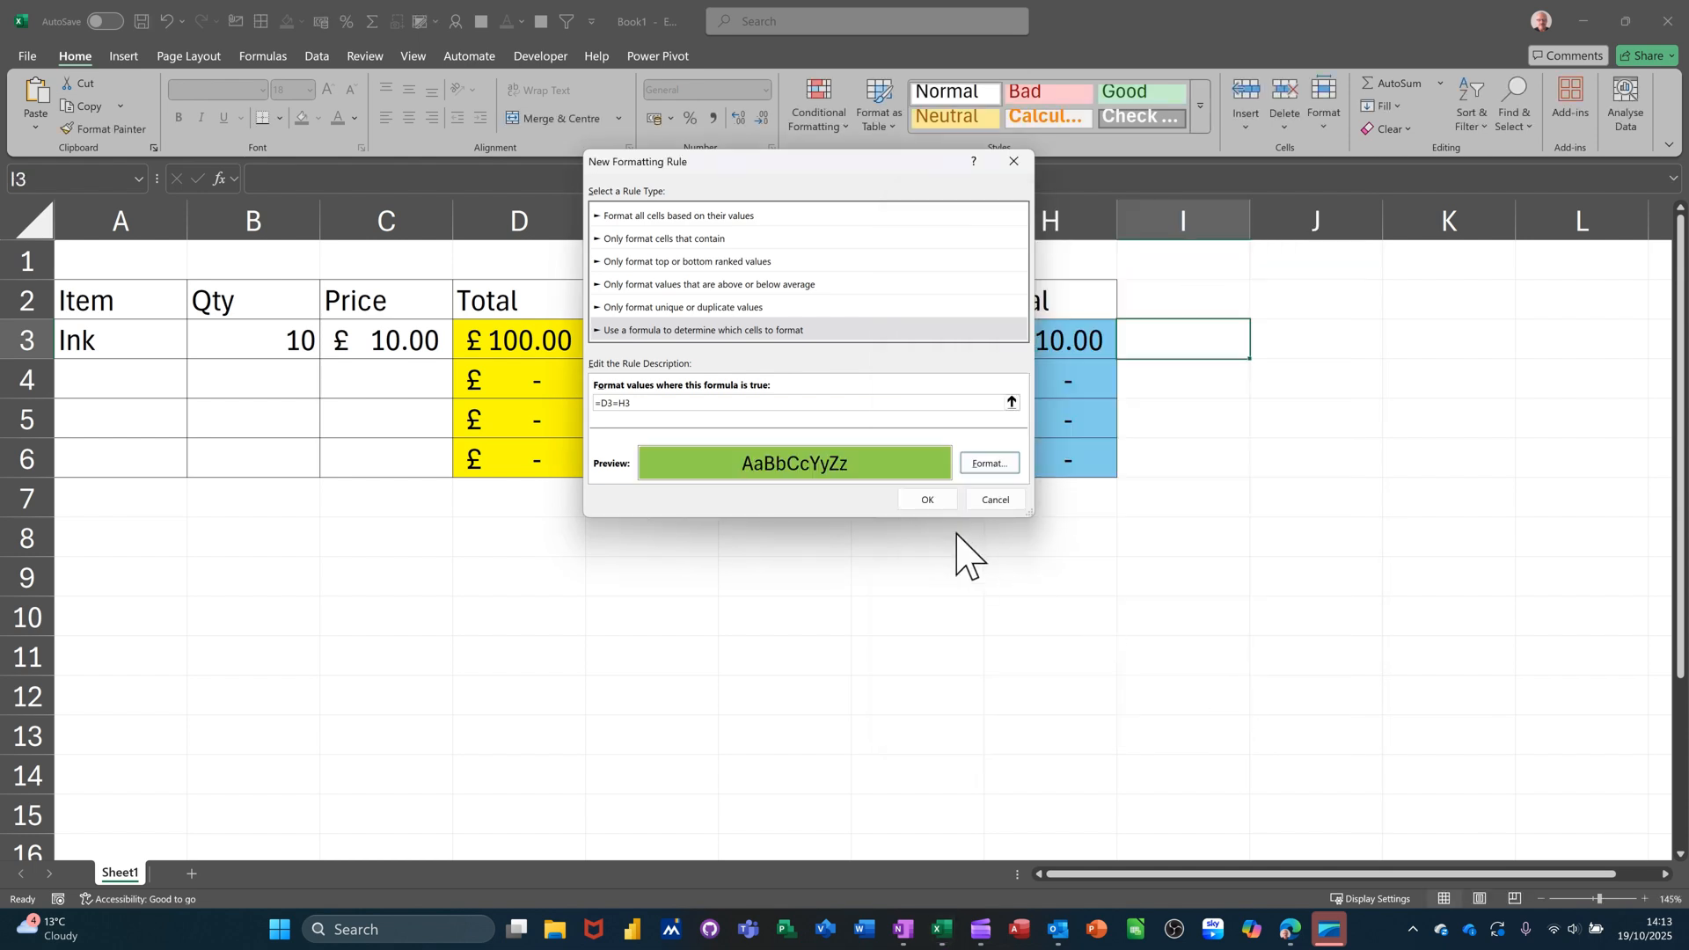
pyautogui.click(929, 501)
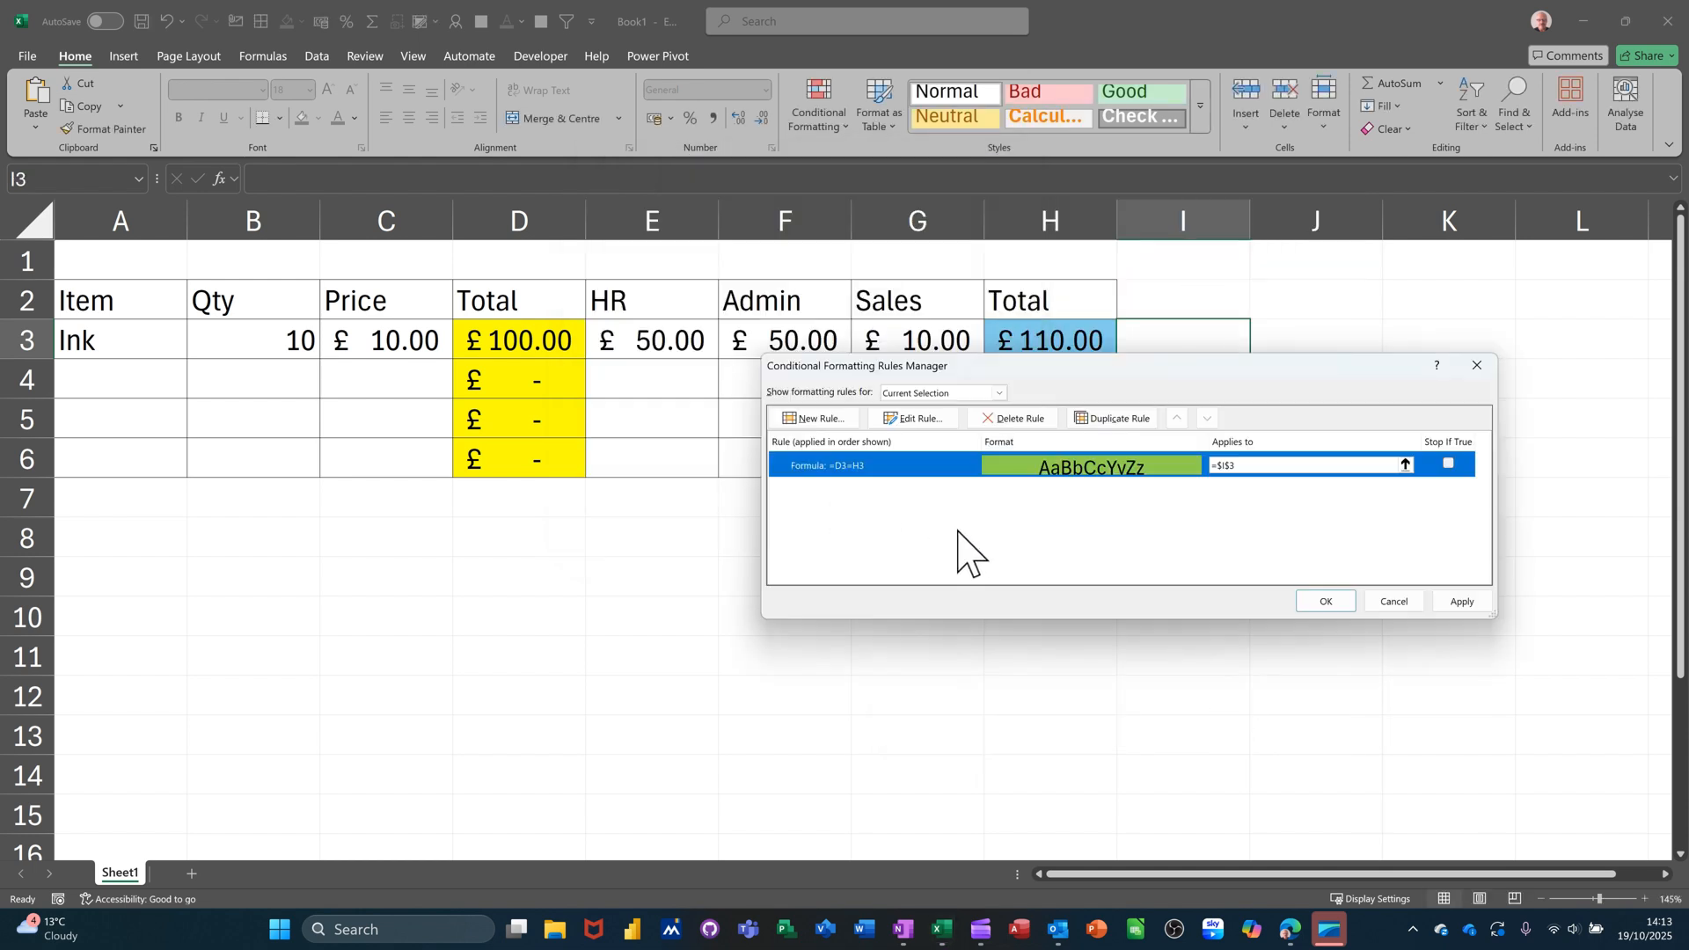
# Create another formula-based rule for I3 with condition =D3<>H3.
pyautogui.click(806, 421)
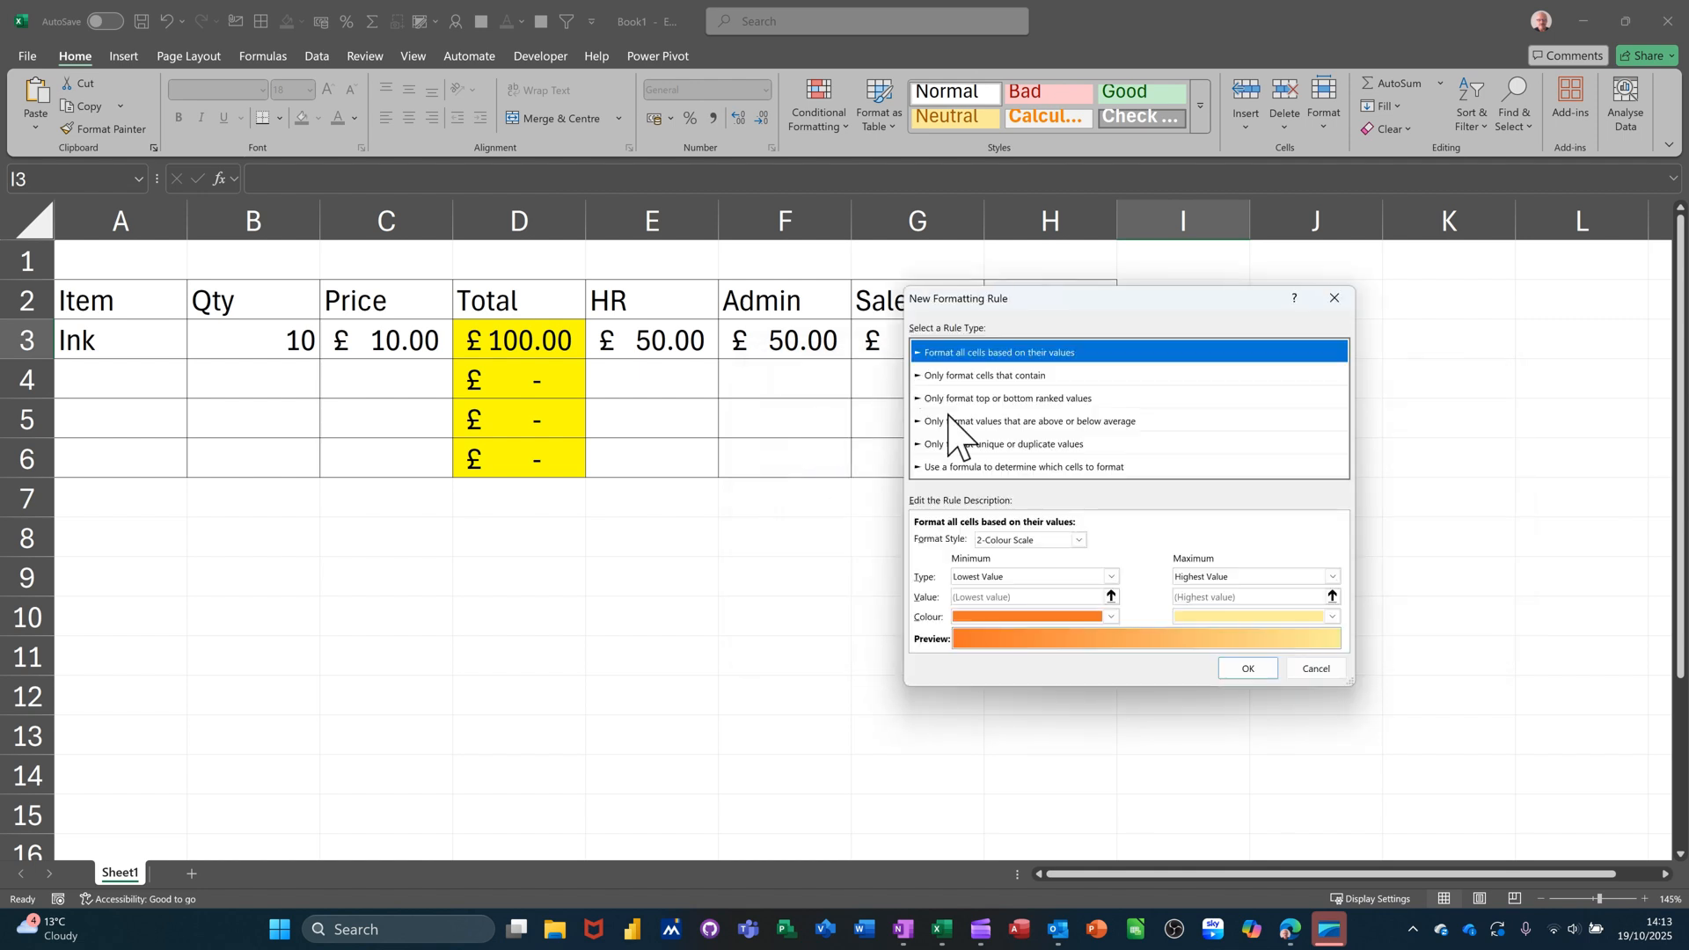
pyautogui.click(937, 467)
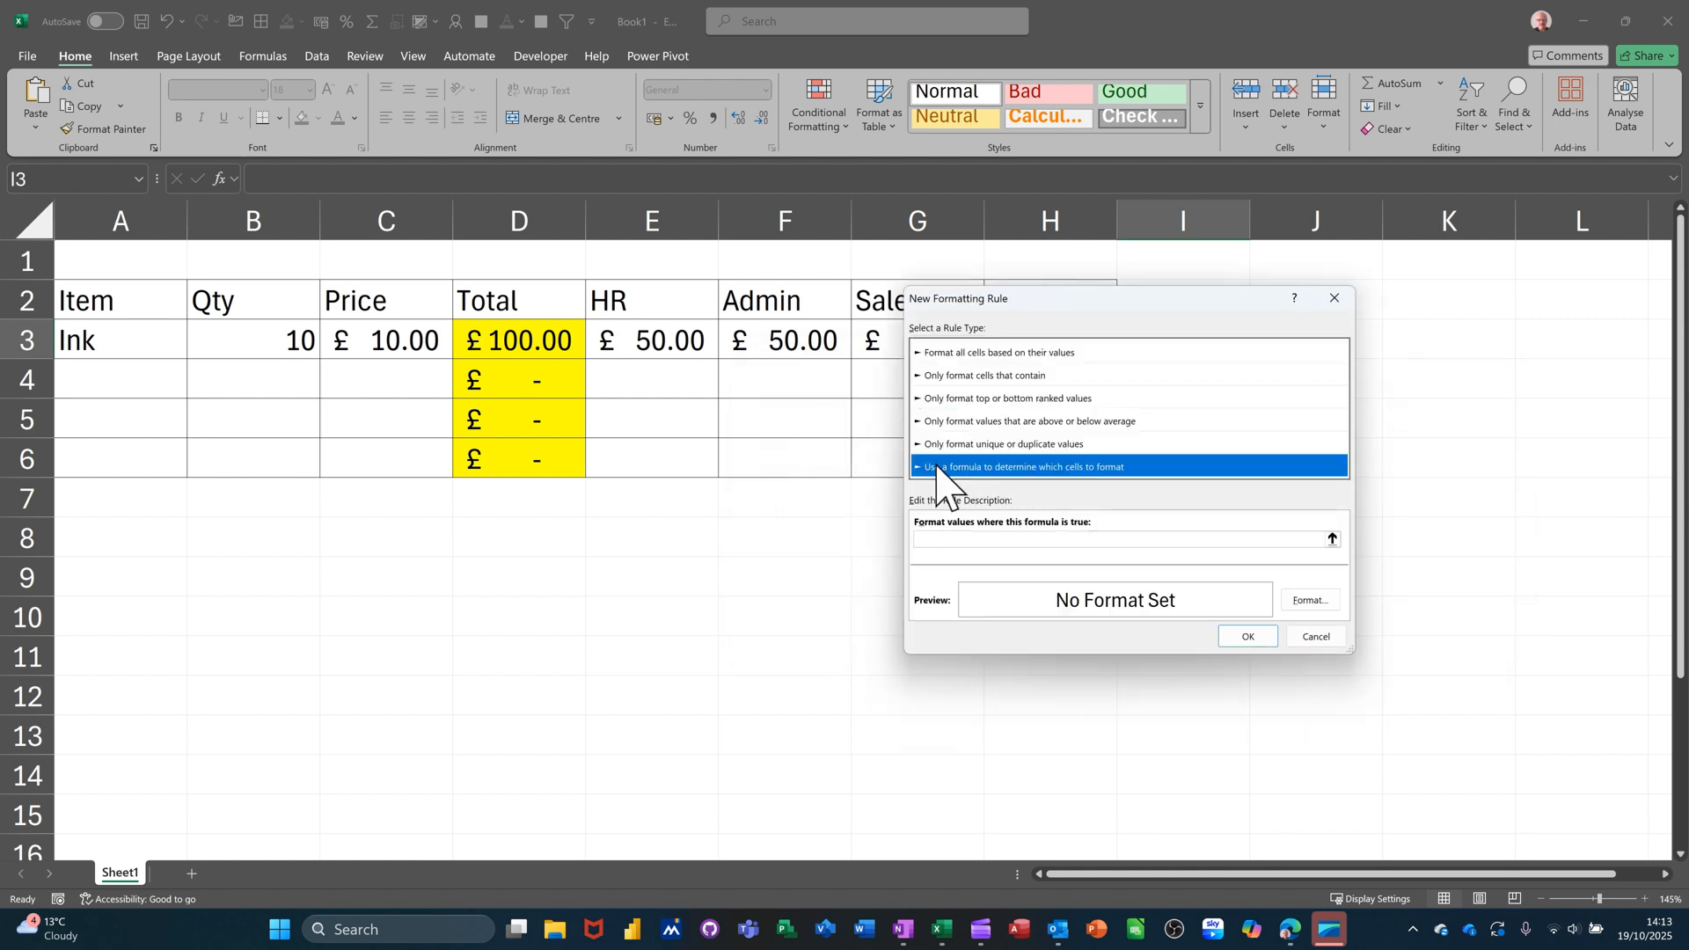
pyautogui.click(952, 540)
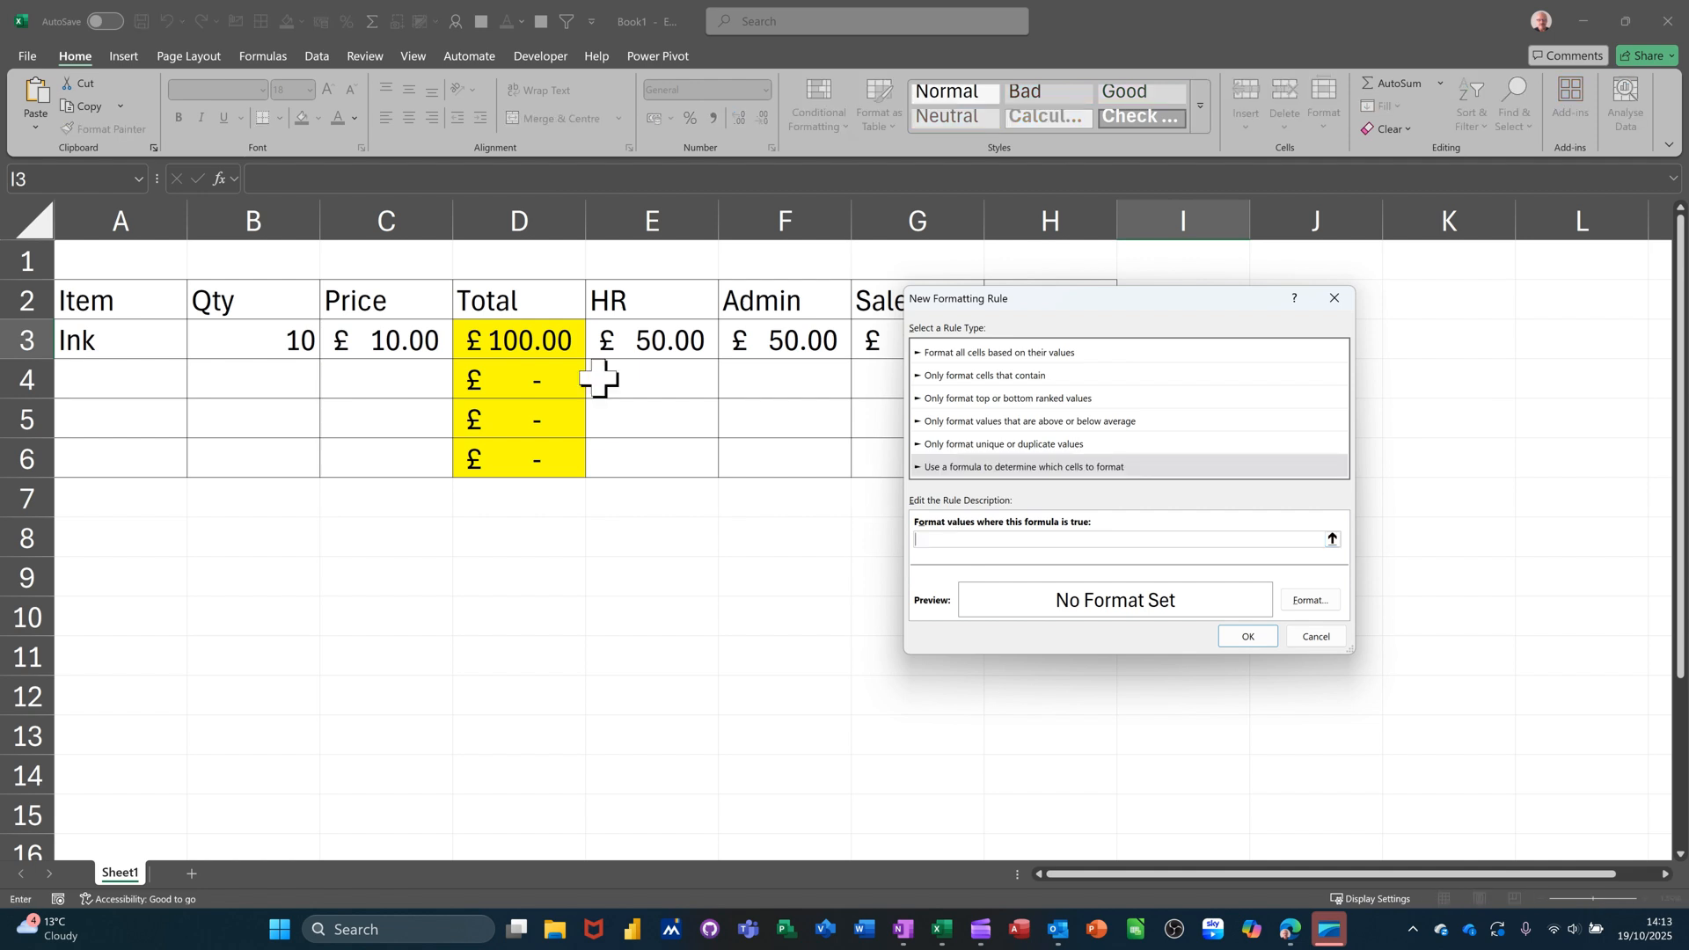
pyautogui.click(518, 345)
pyautogui.moveTo(1100, 303); pyautogui.dragTo(757, 260)
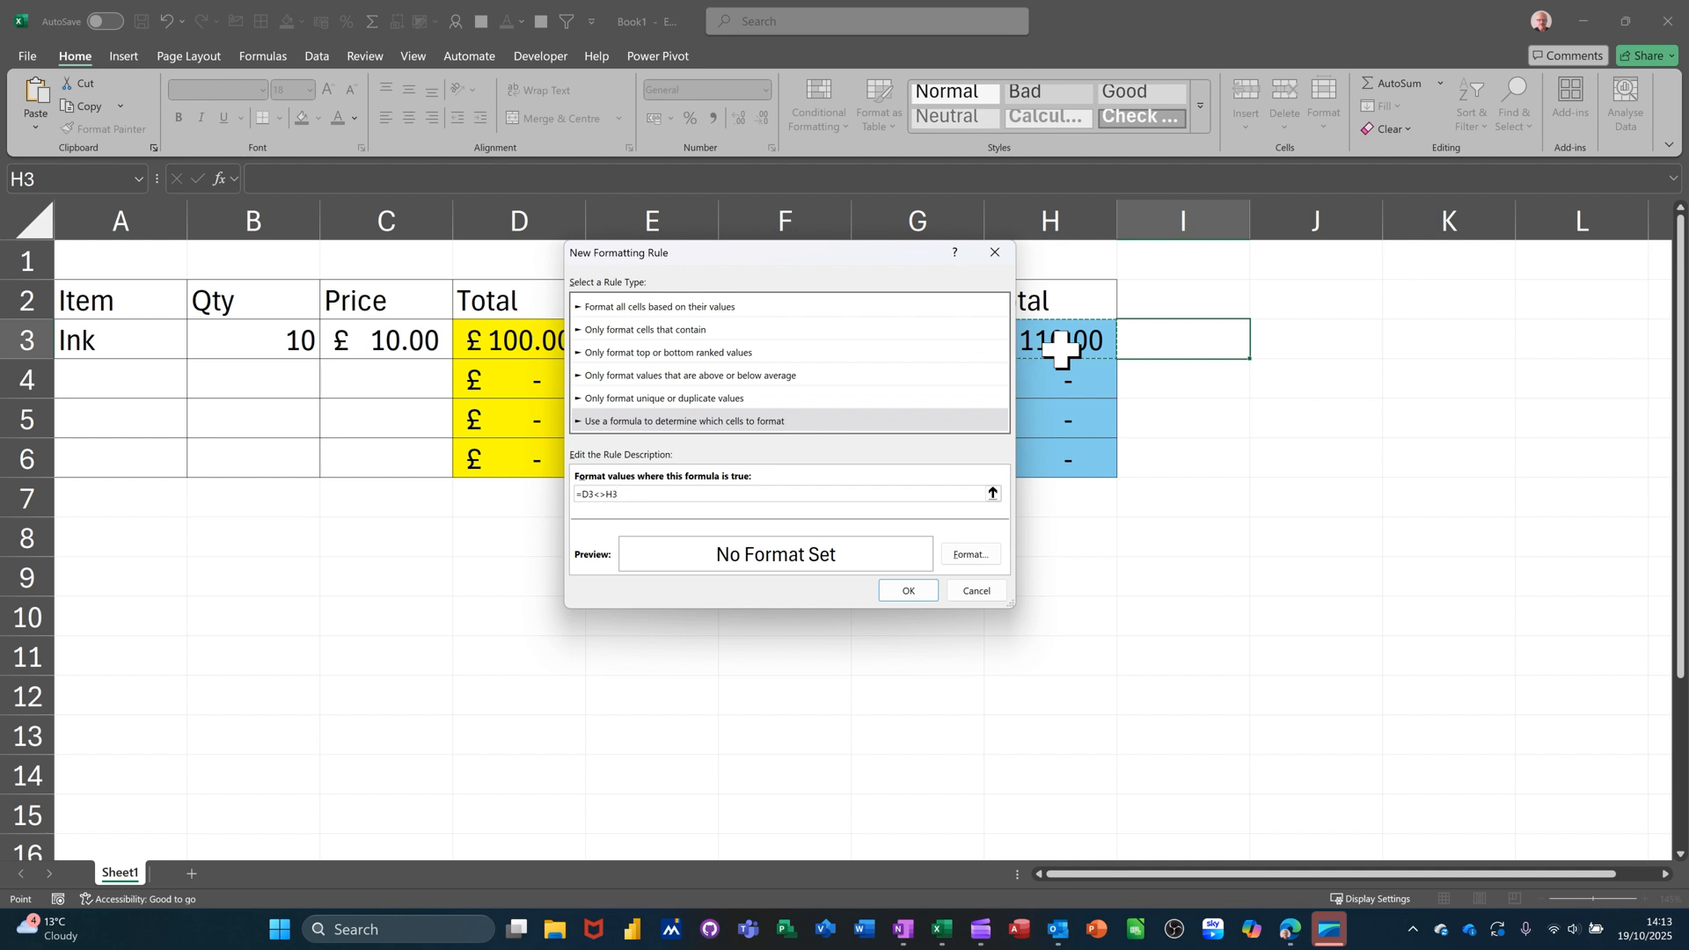
# Give the new rule a red fill, save it and apply both rules.
pyautogui.click(961, 561)
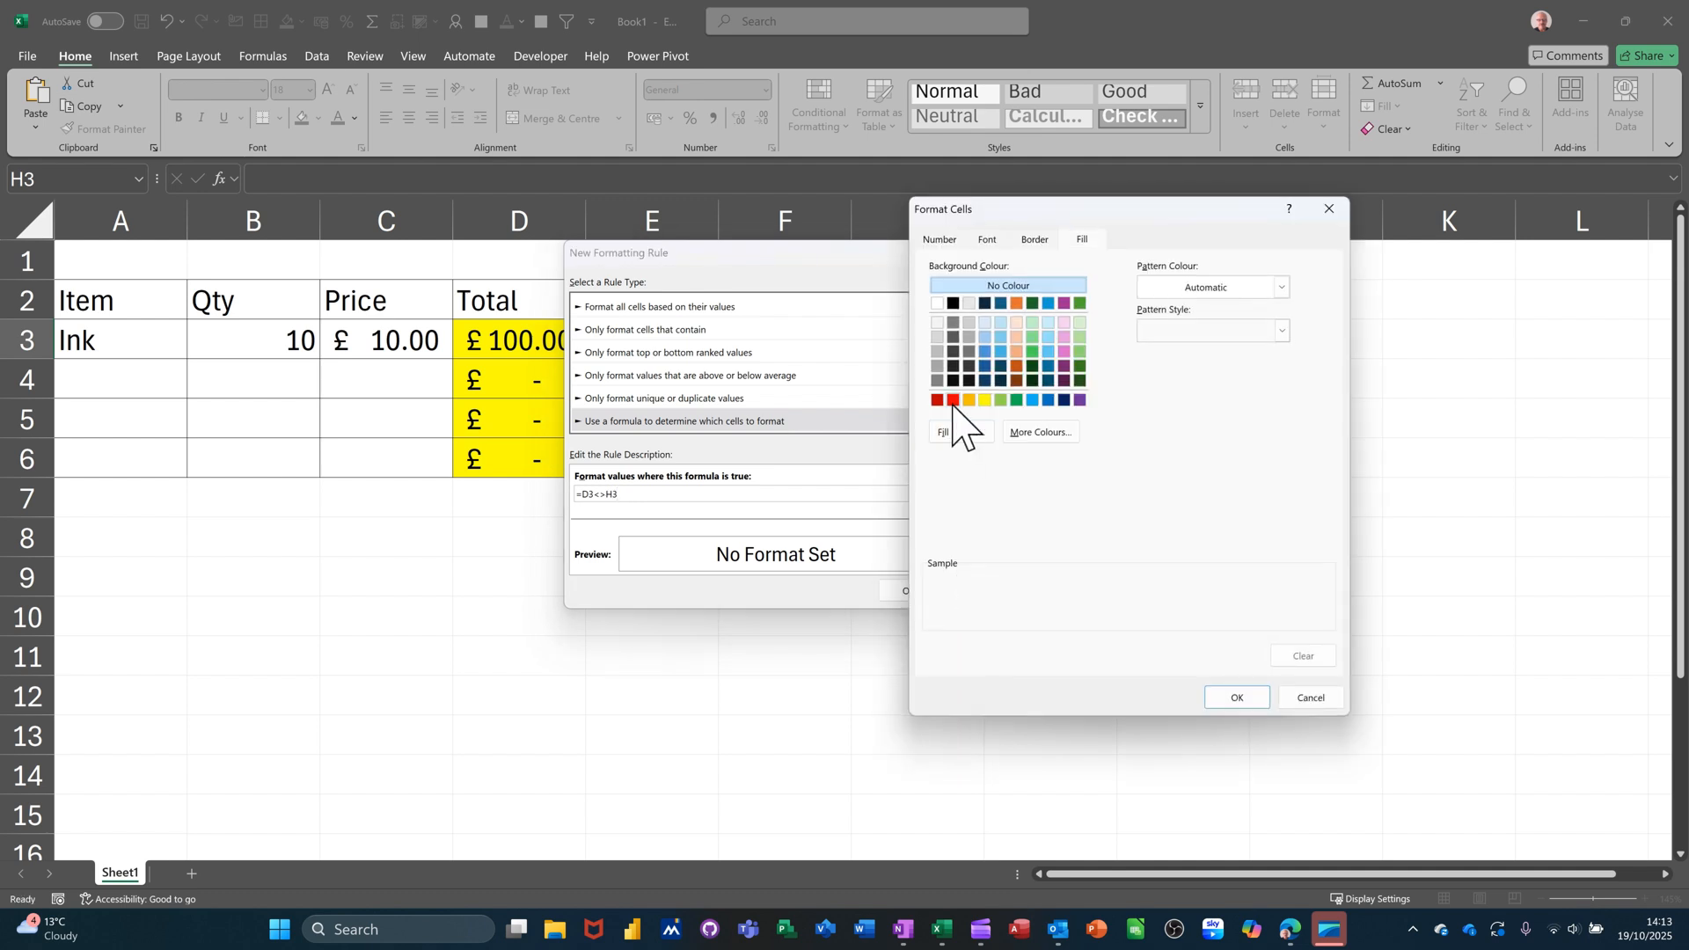
pyautogui.click(954, 401)
pyautogui.click(1235, 699)
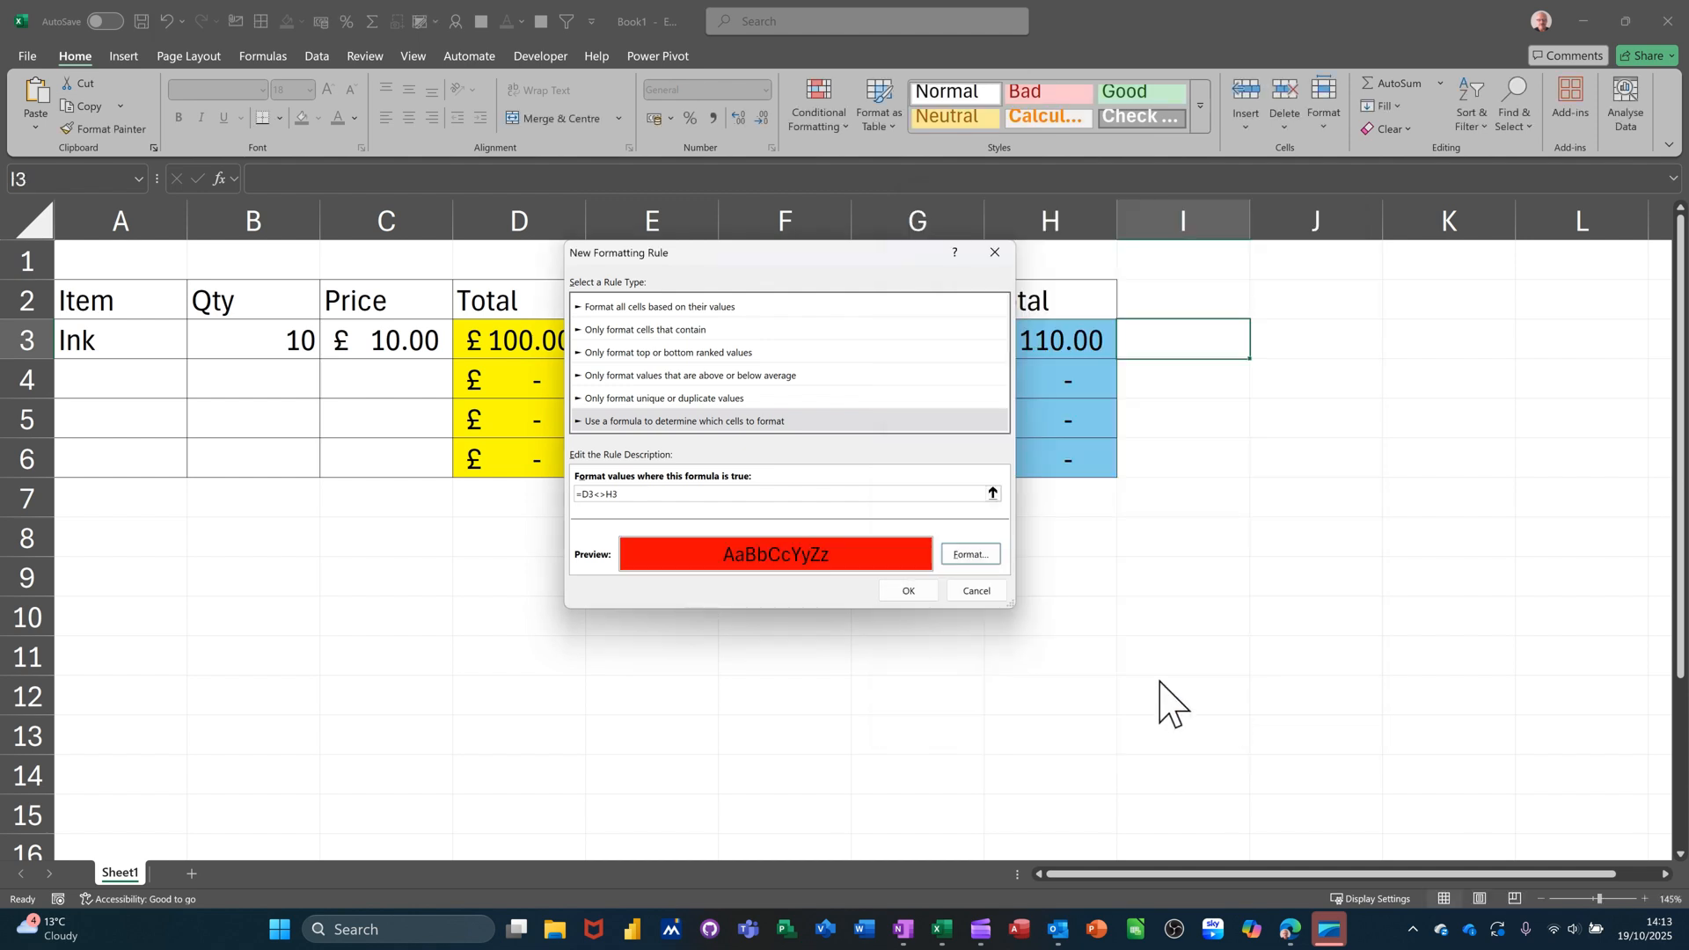
pyautogui.click(911, 594)
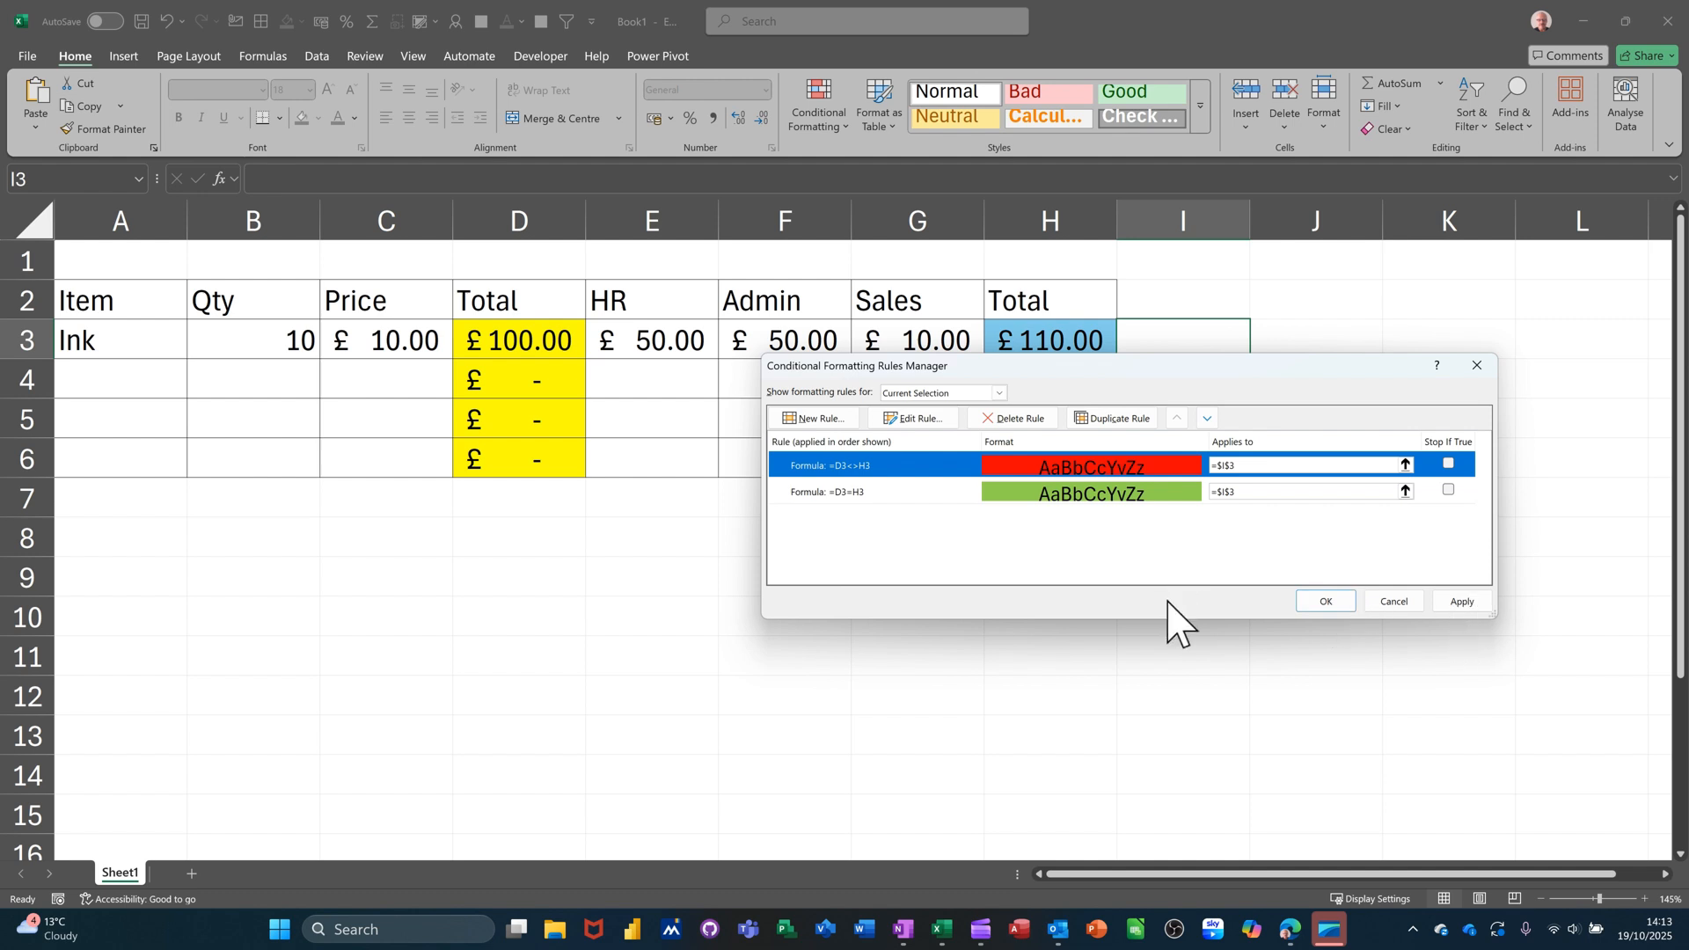
pyautogui.click(1315, 605)
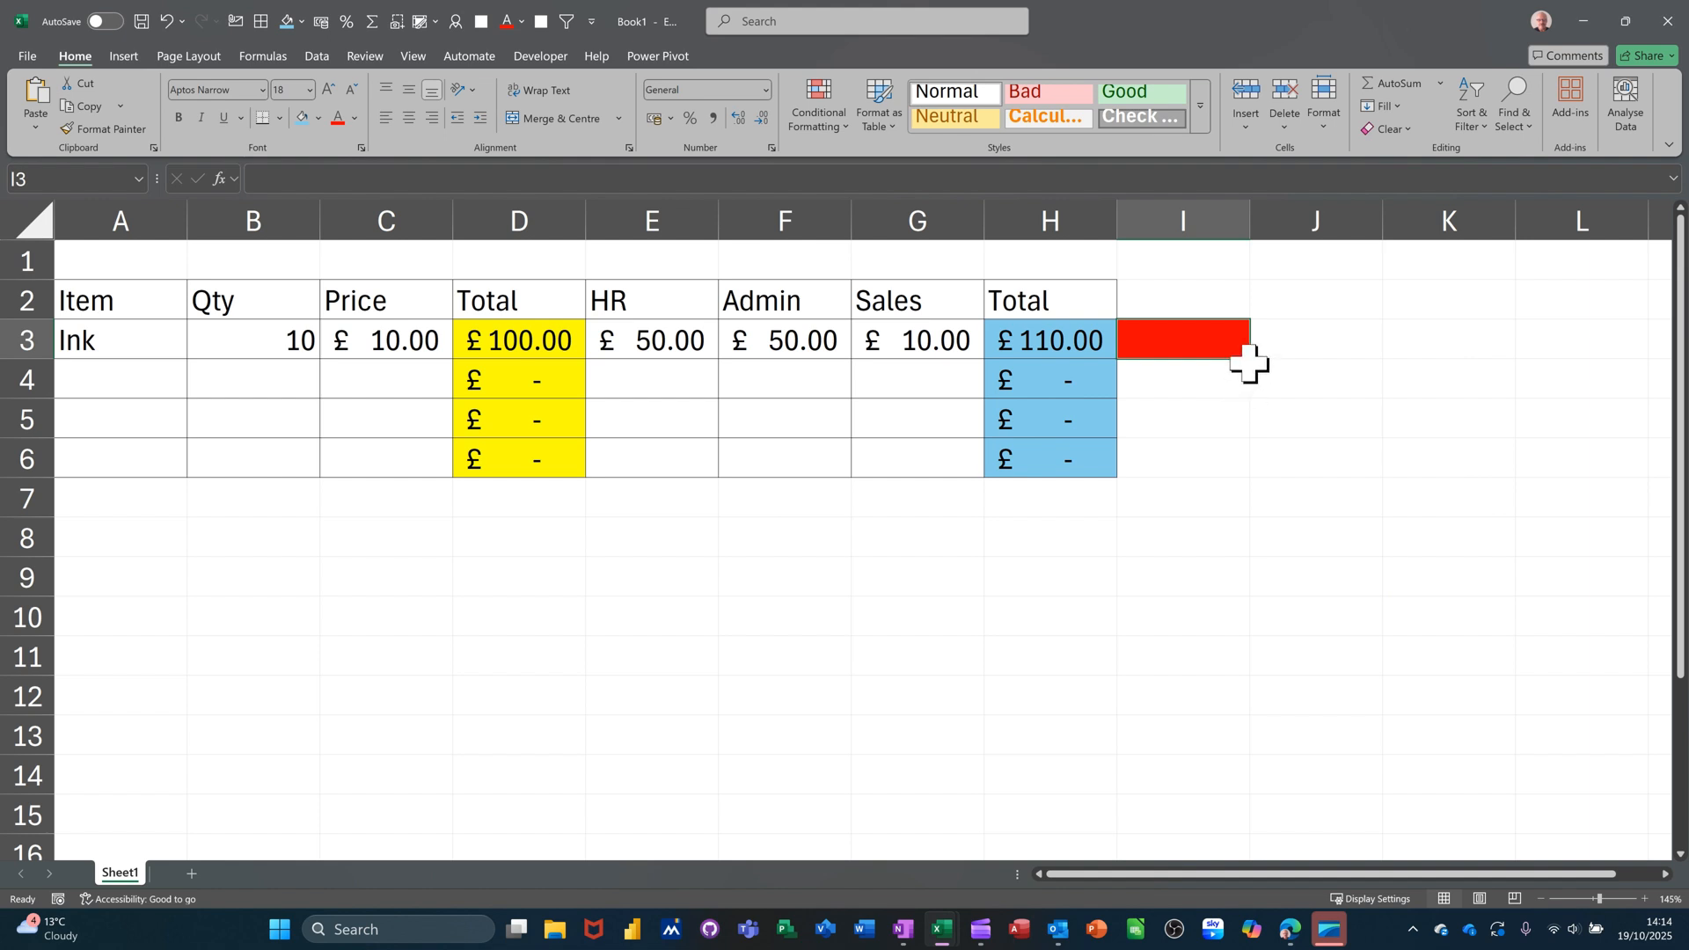
# Copy I3's check formatting down to I6 and change Admin in F3 to £40.
pyautogui.moveTo(1250, 359); pyautogui.dragTo(1249, 479)
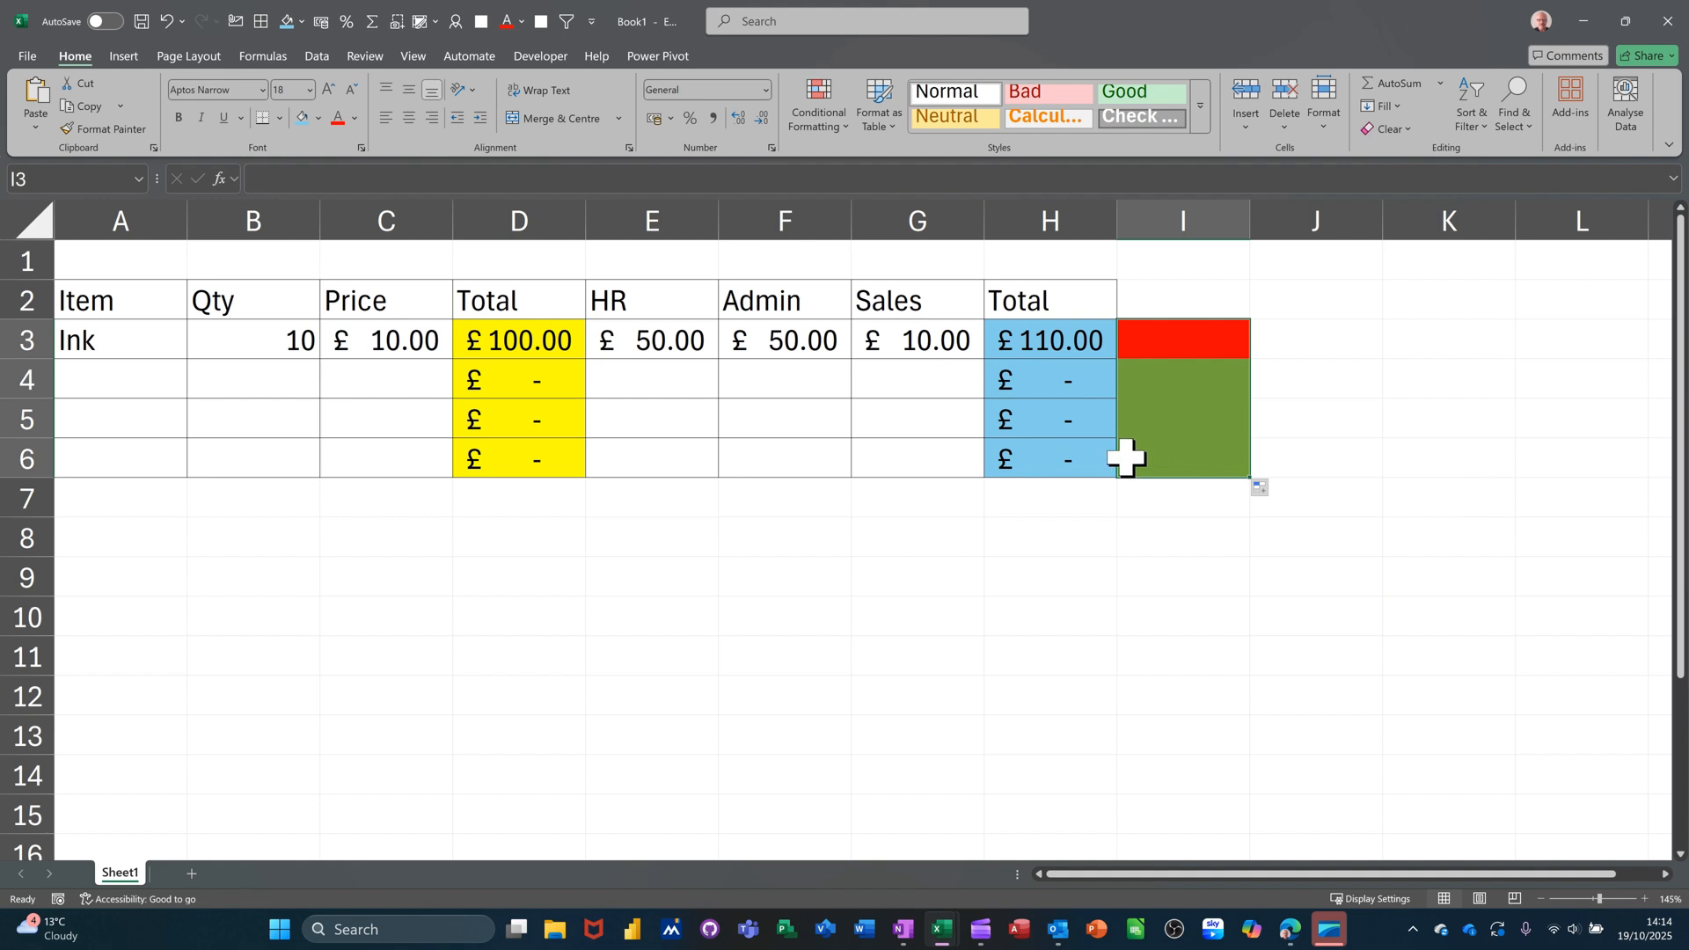
pyautogui.click(761, 338)
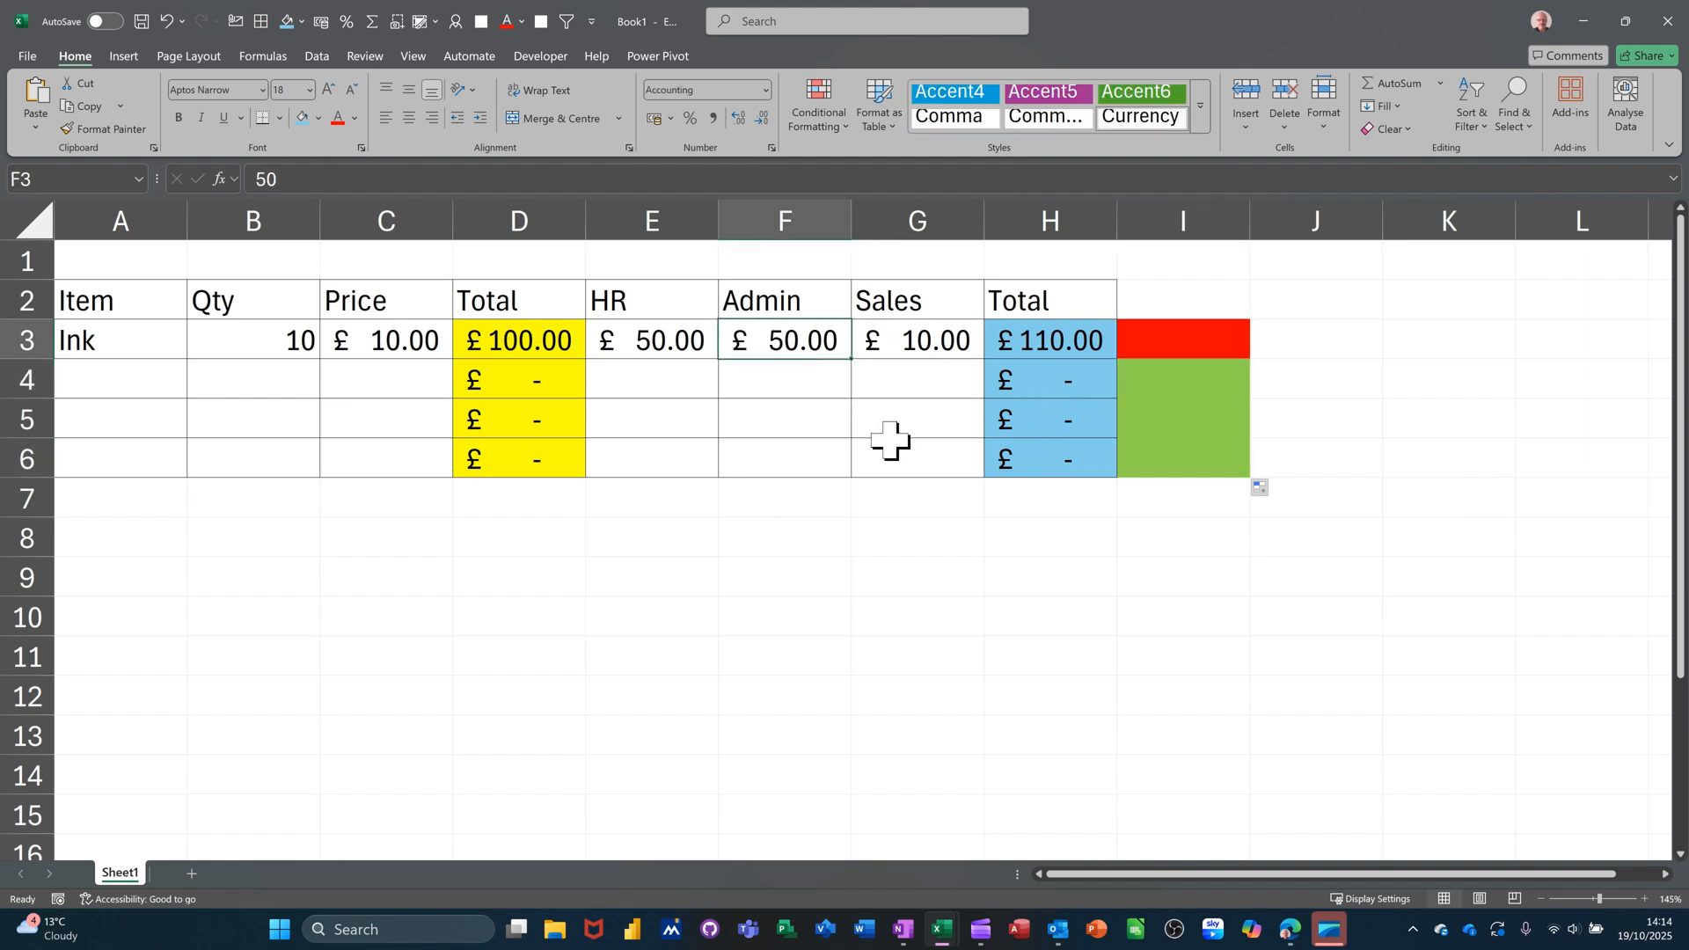
pyautogui.write('40')
pyautogui.press('Return')
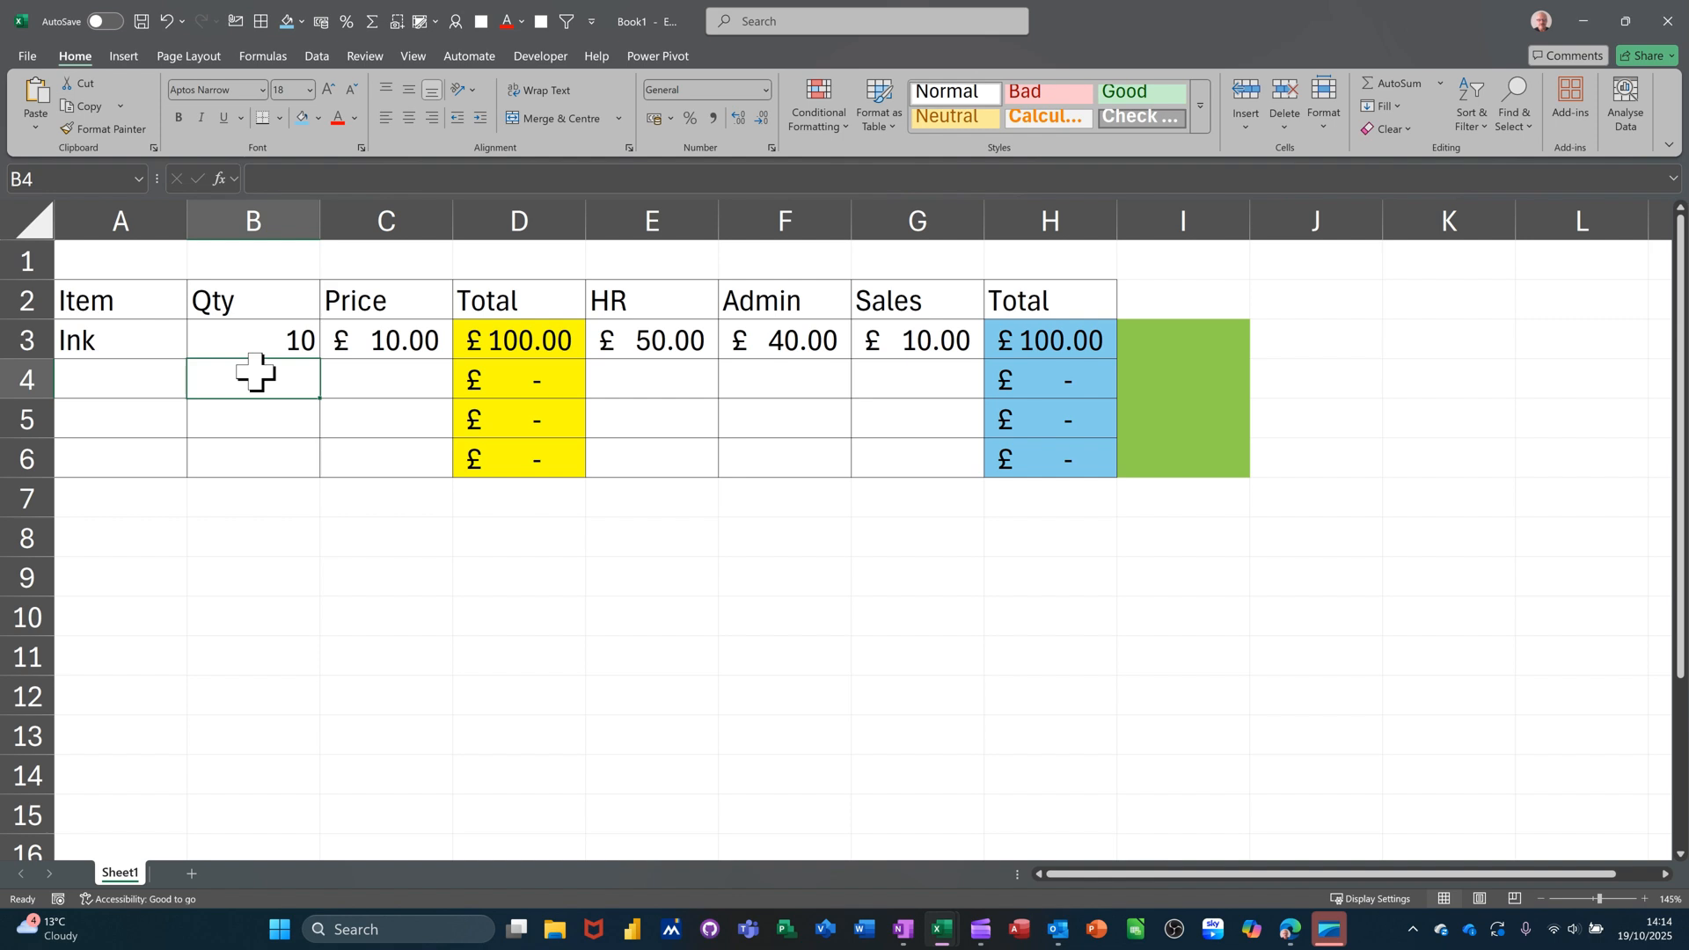
# Enter a second Ink item with quantity 5 and price £10 in A4:C4.
pyautogui.click(137, 368)
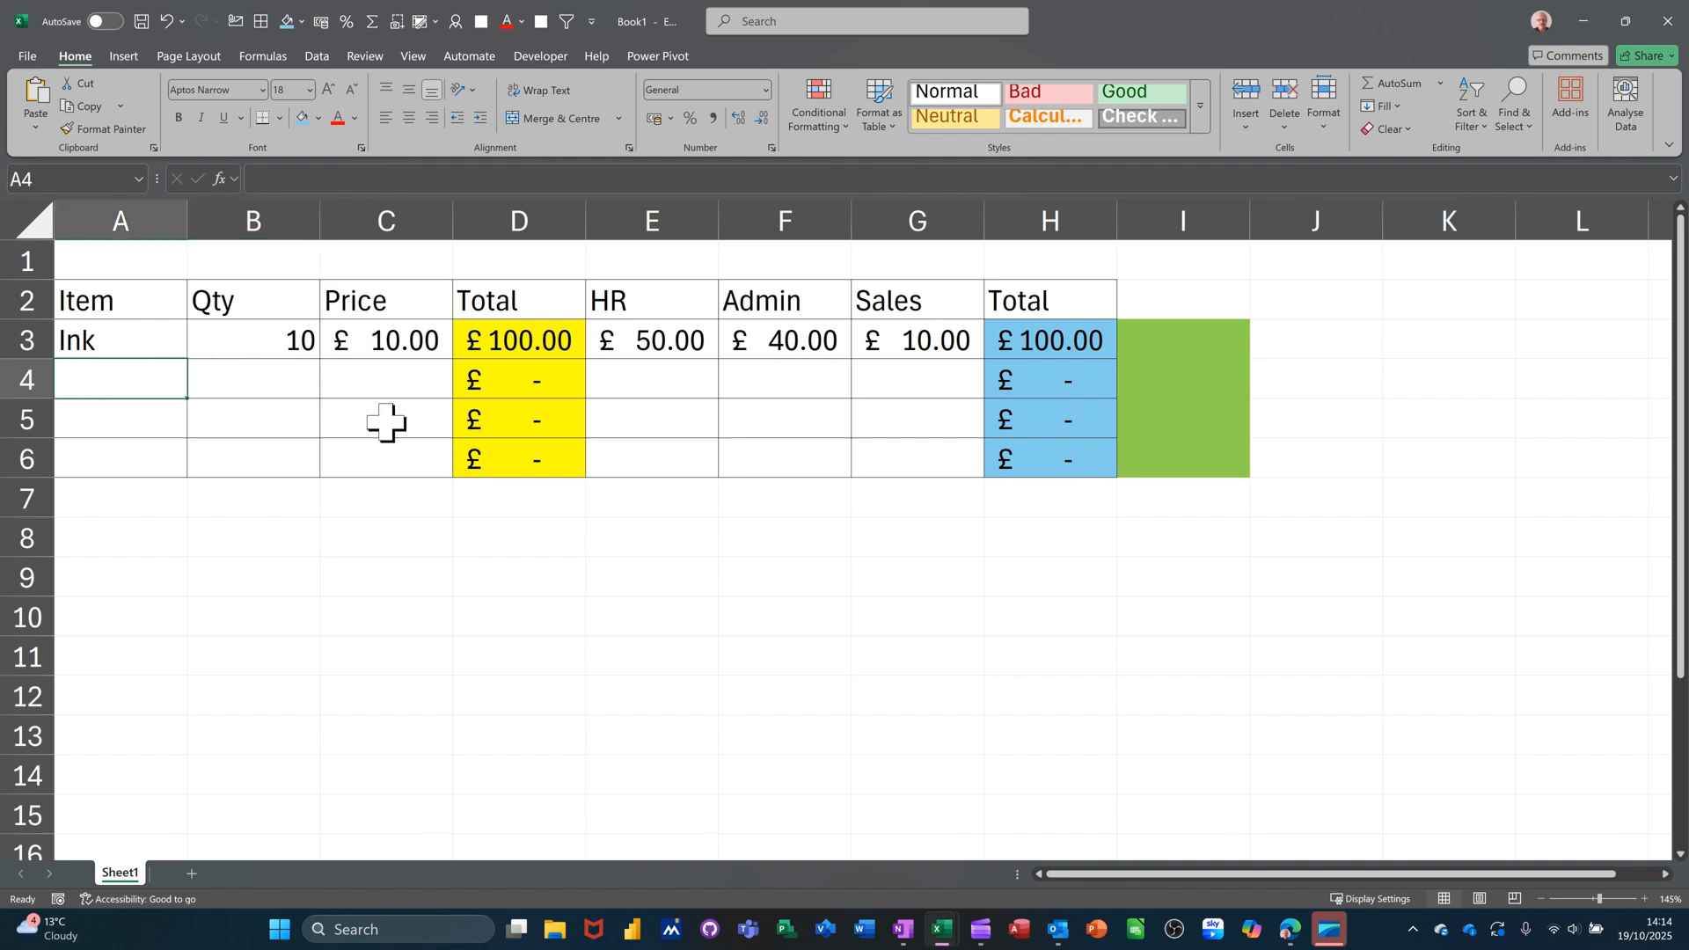
pyautogui.write('I')
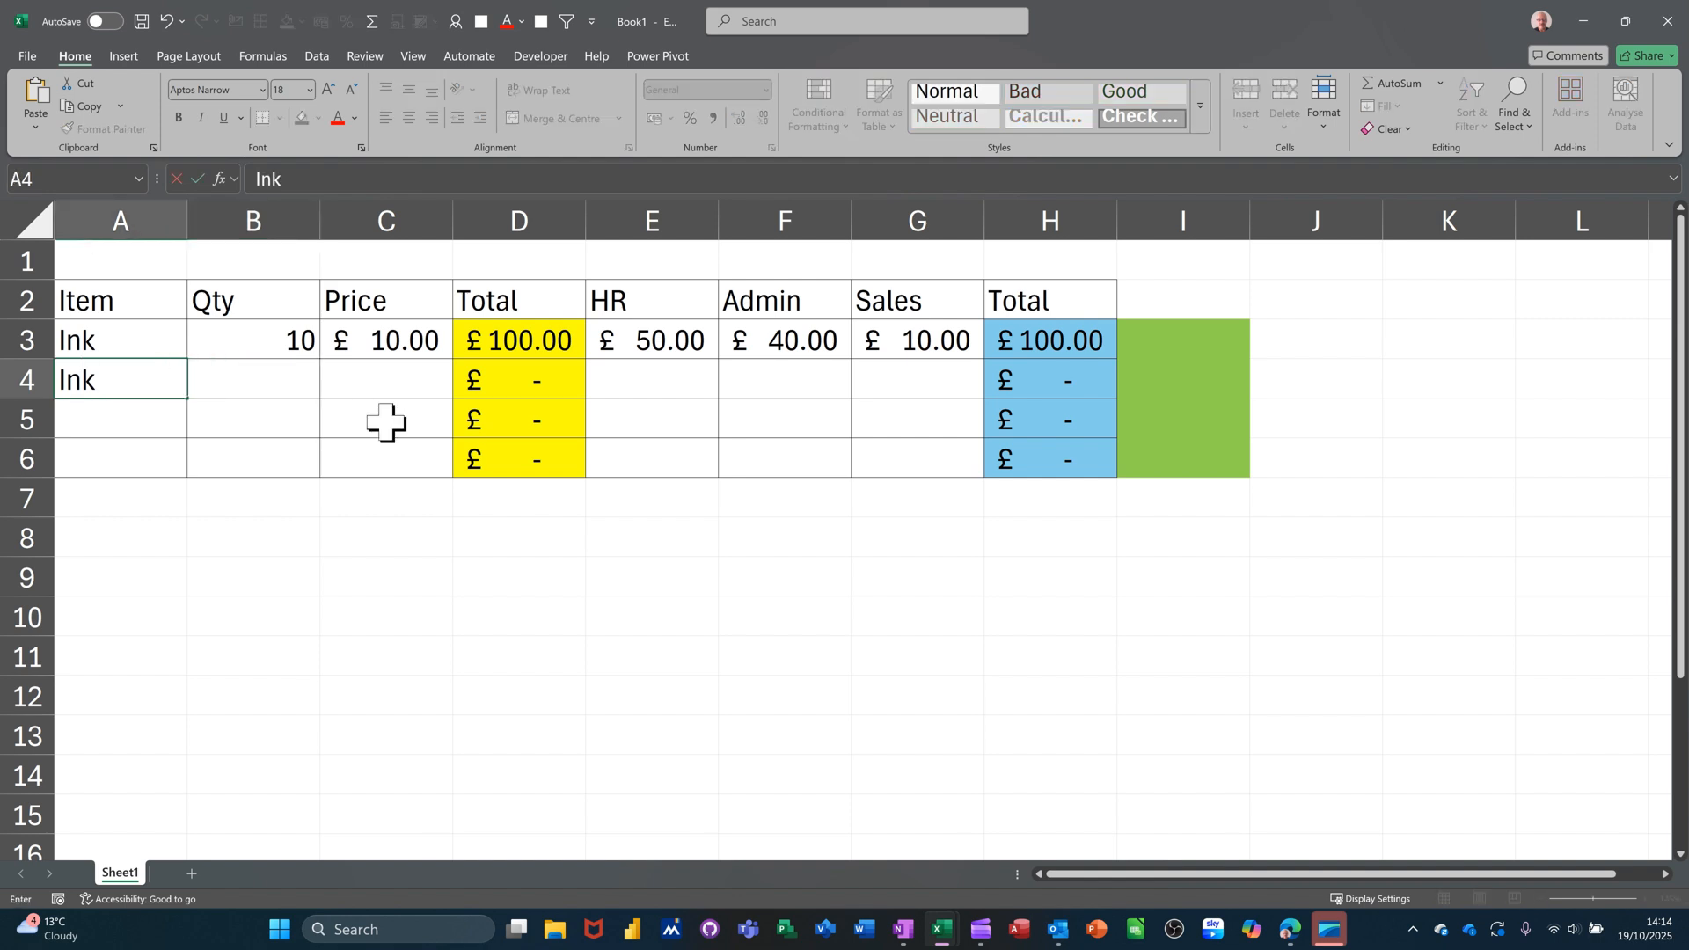
pyautogui.write('nk')
pyautogui.press('Tab')
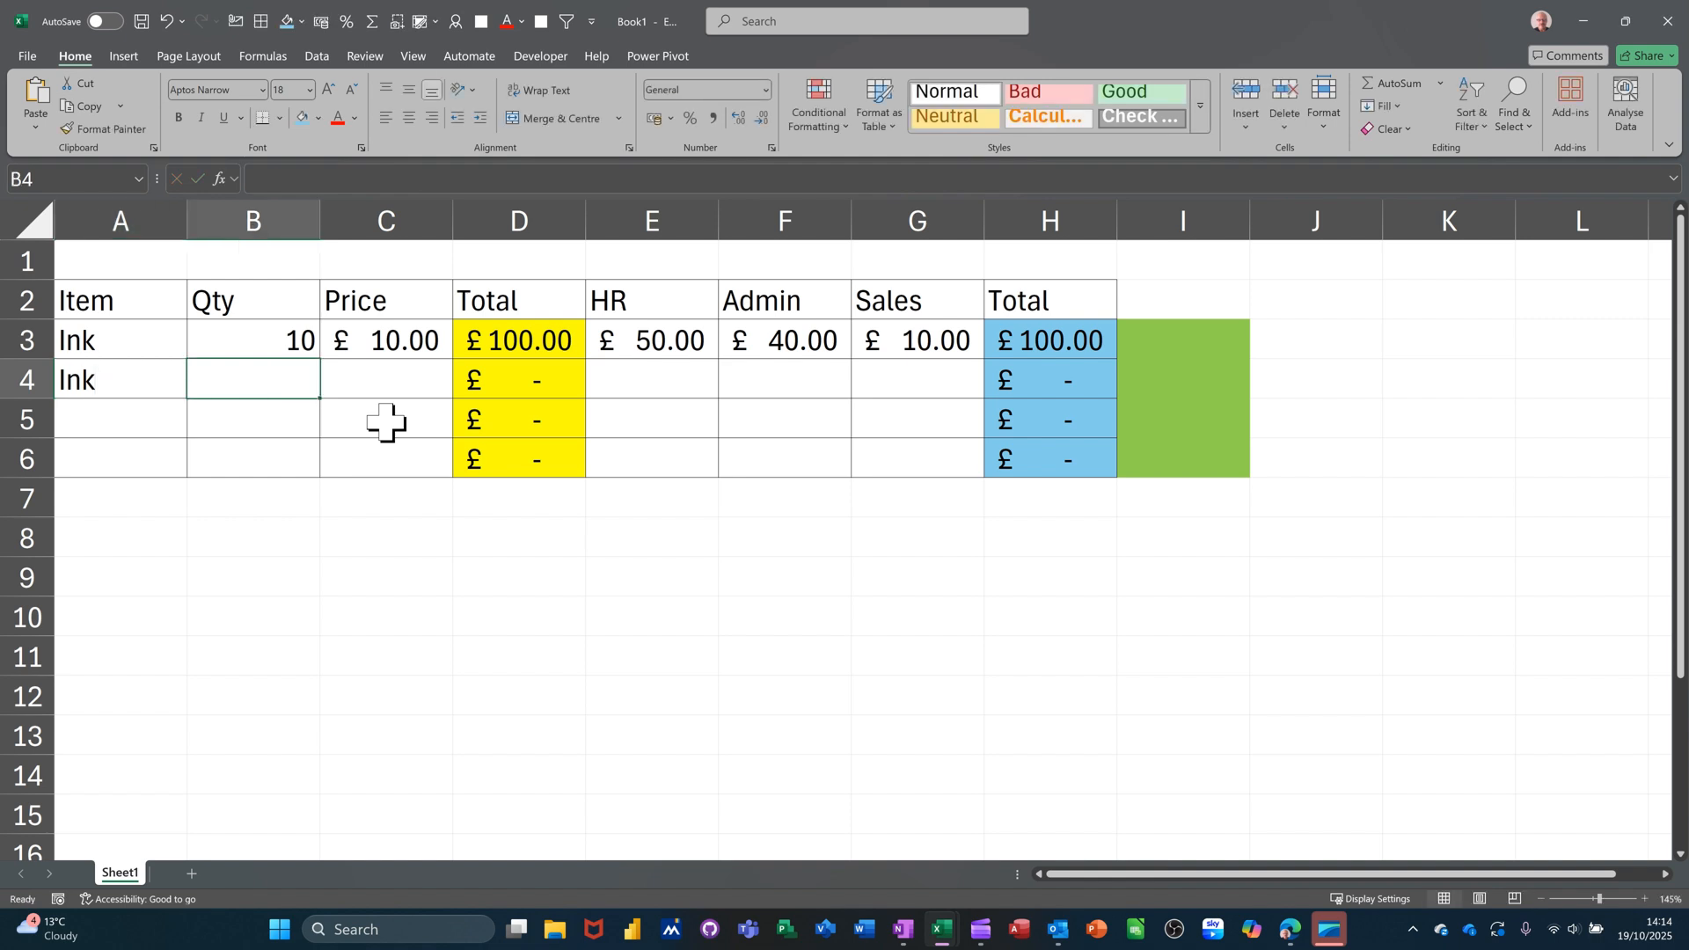
pyautogui.press('Tab')
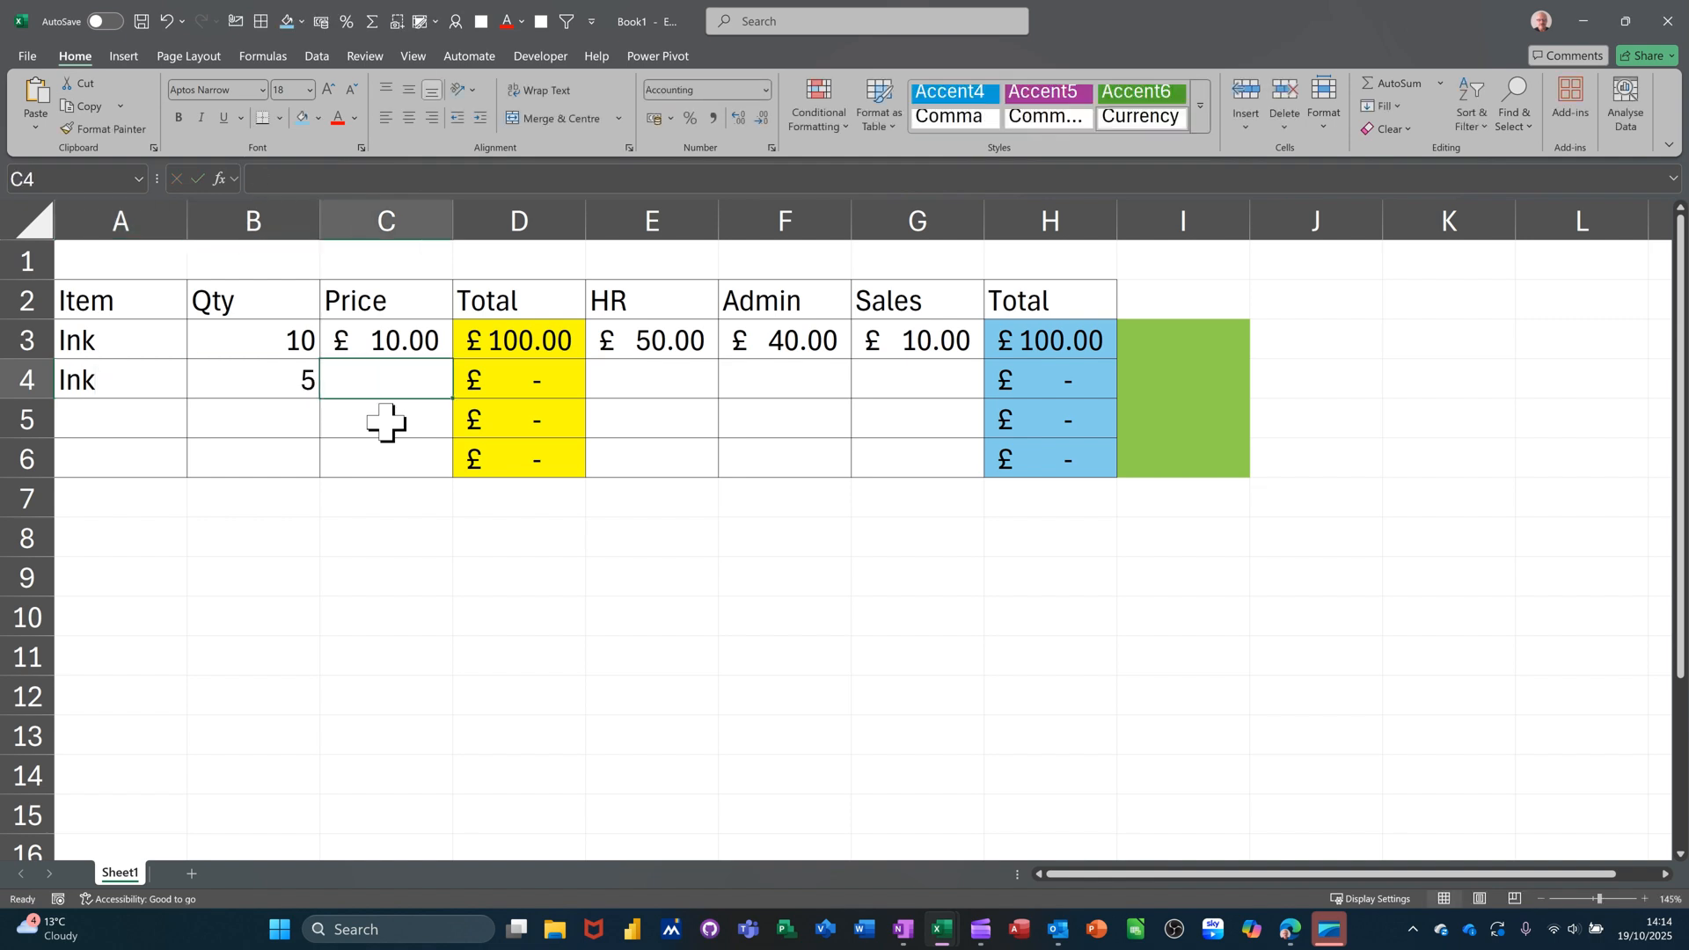
pyautogui.write('10')
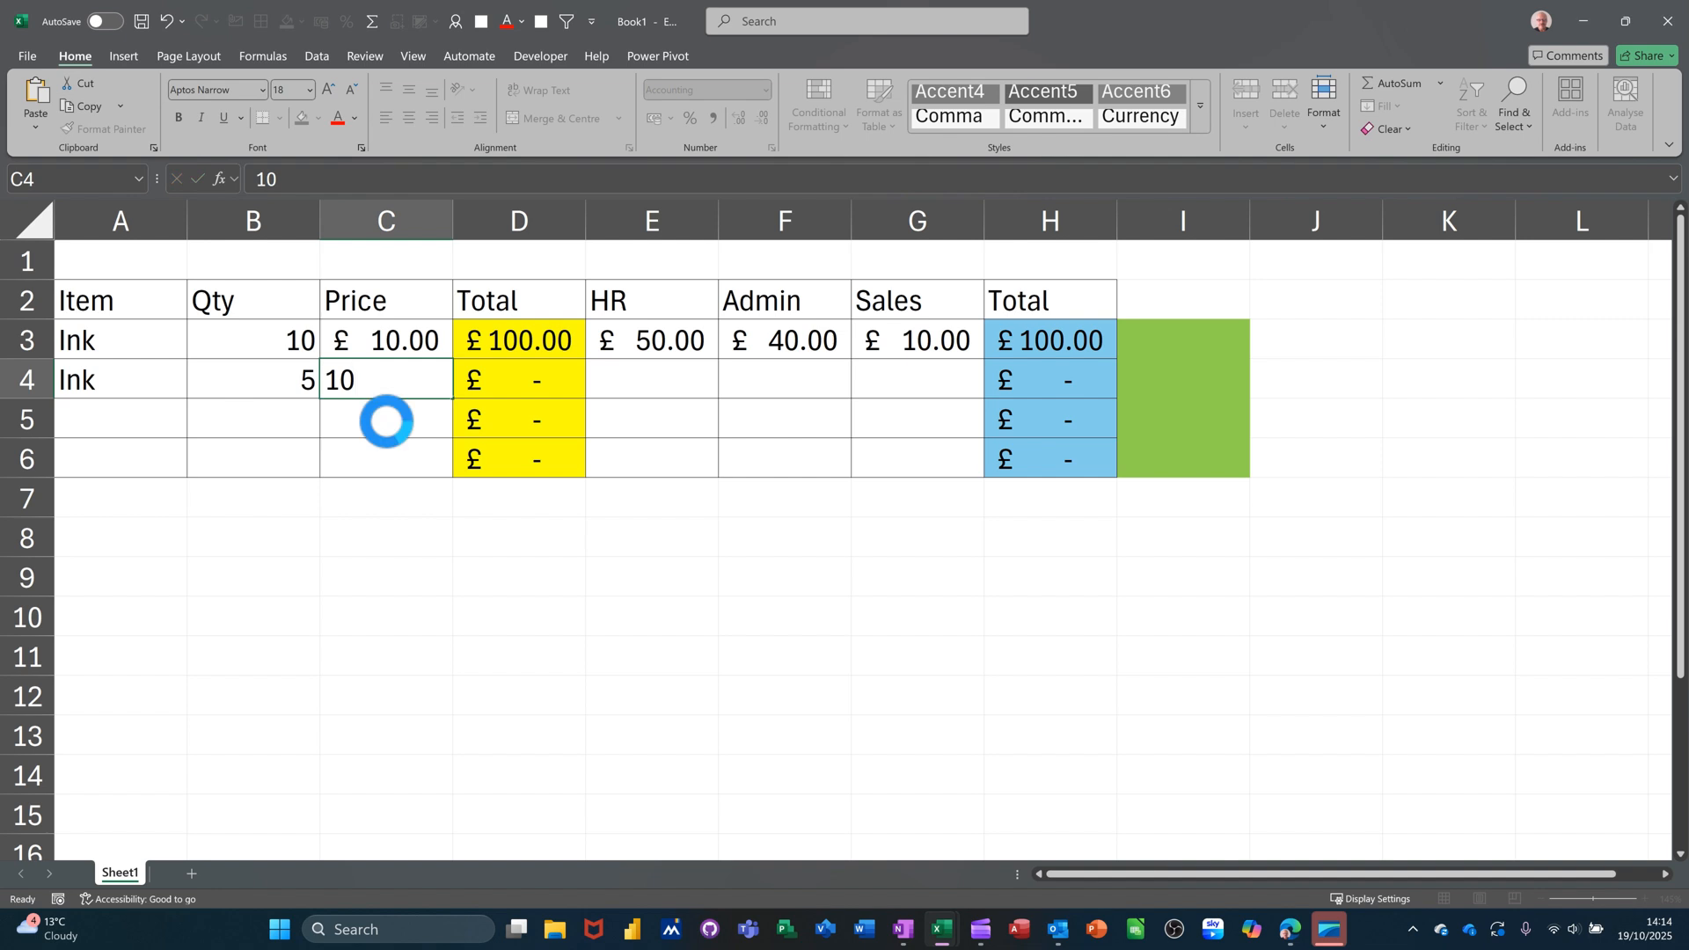
pyautogui.press('Tab')
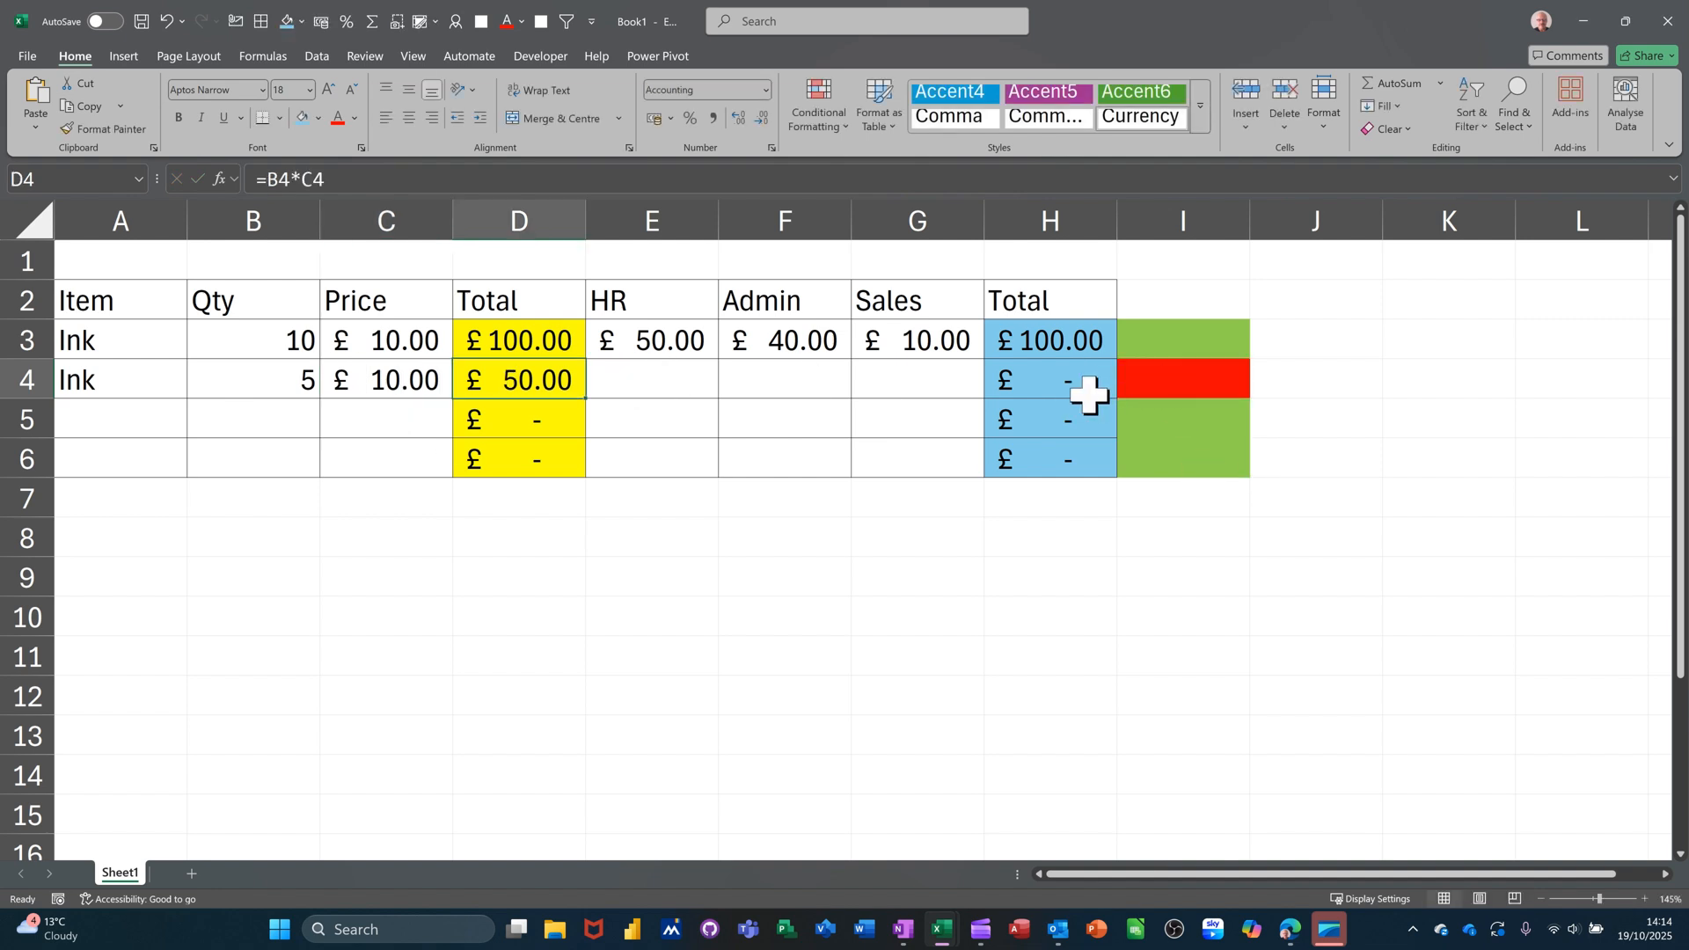
# Enter HR 20, Admin 20 and Sales 10 in E4:G4.
pyautogui.click(669, 387)
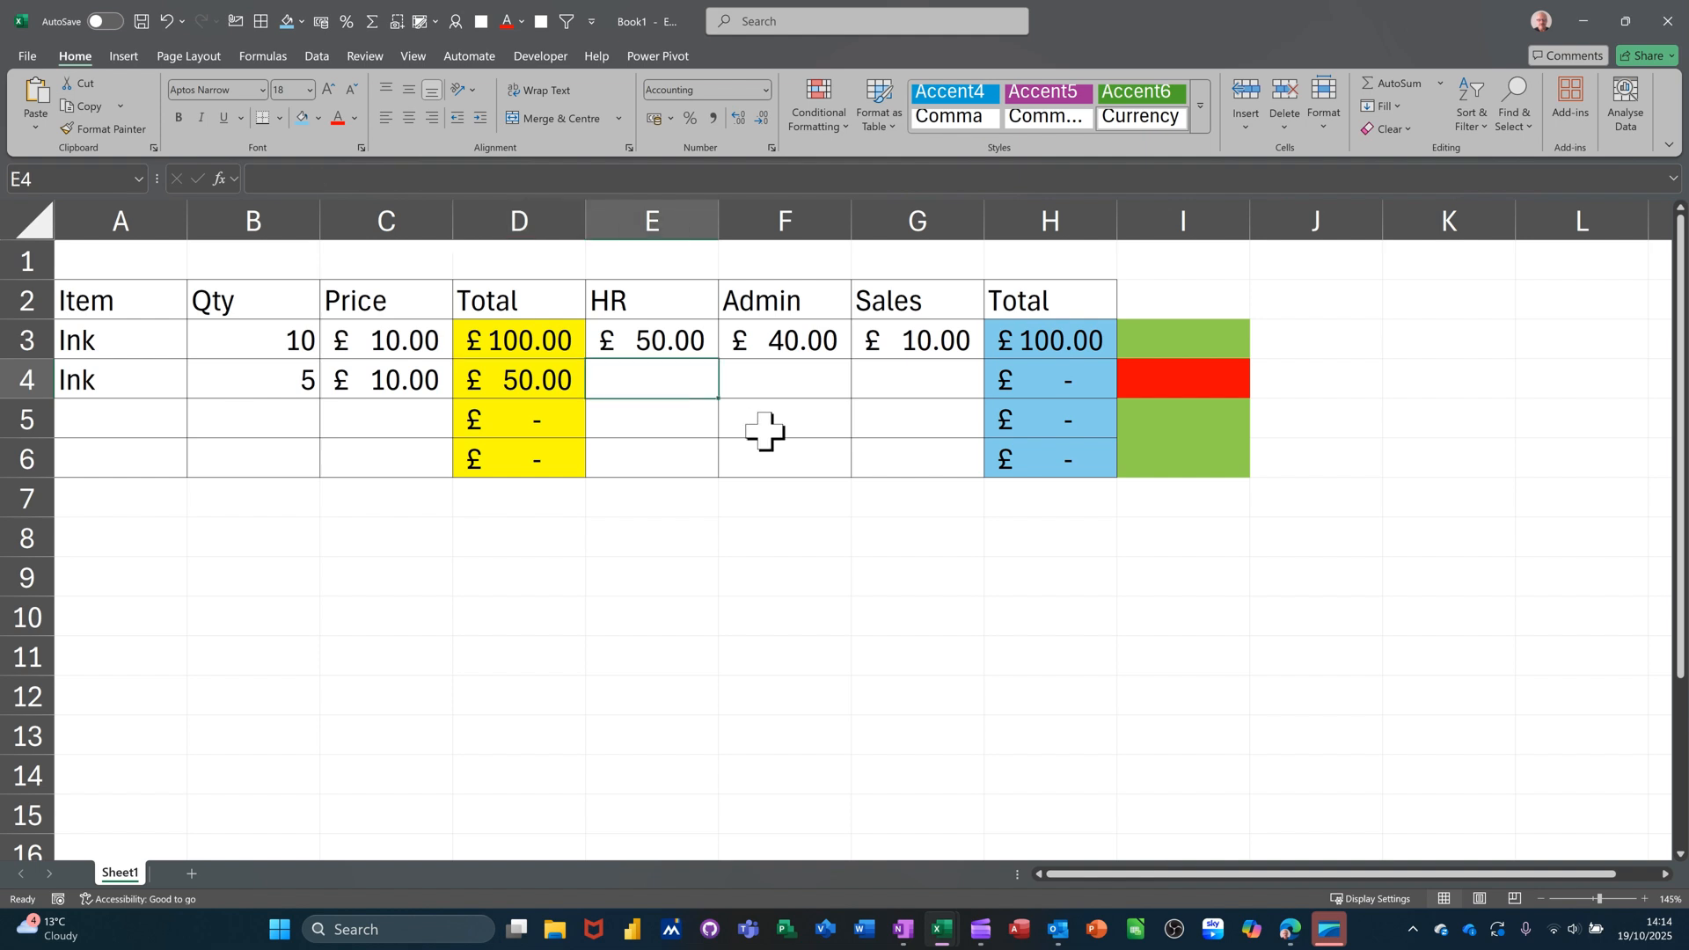
pyautogui.write('20')
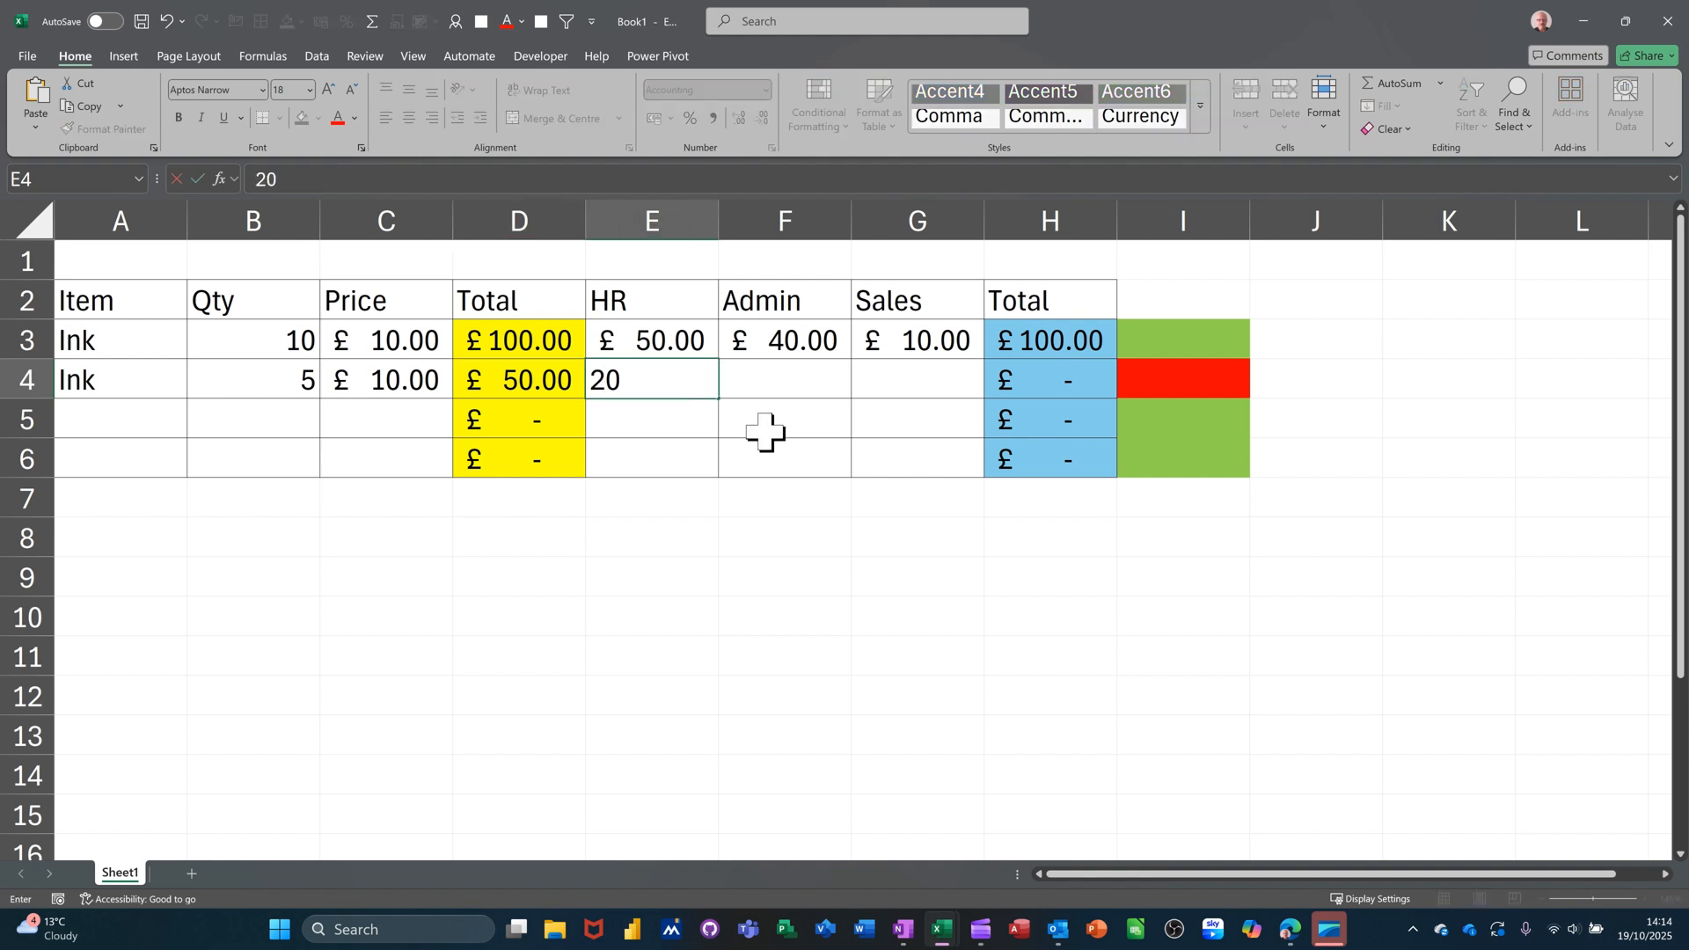
pyautogui.click(818, 384)
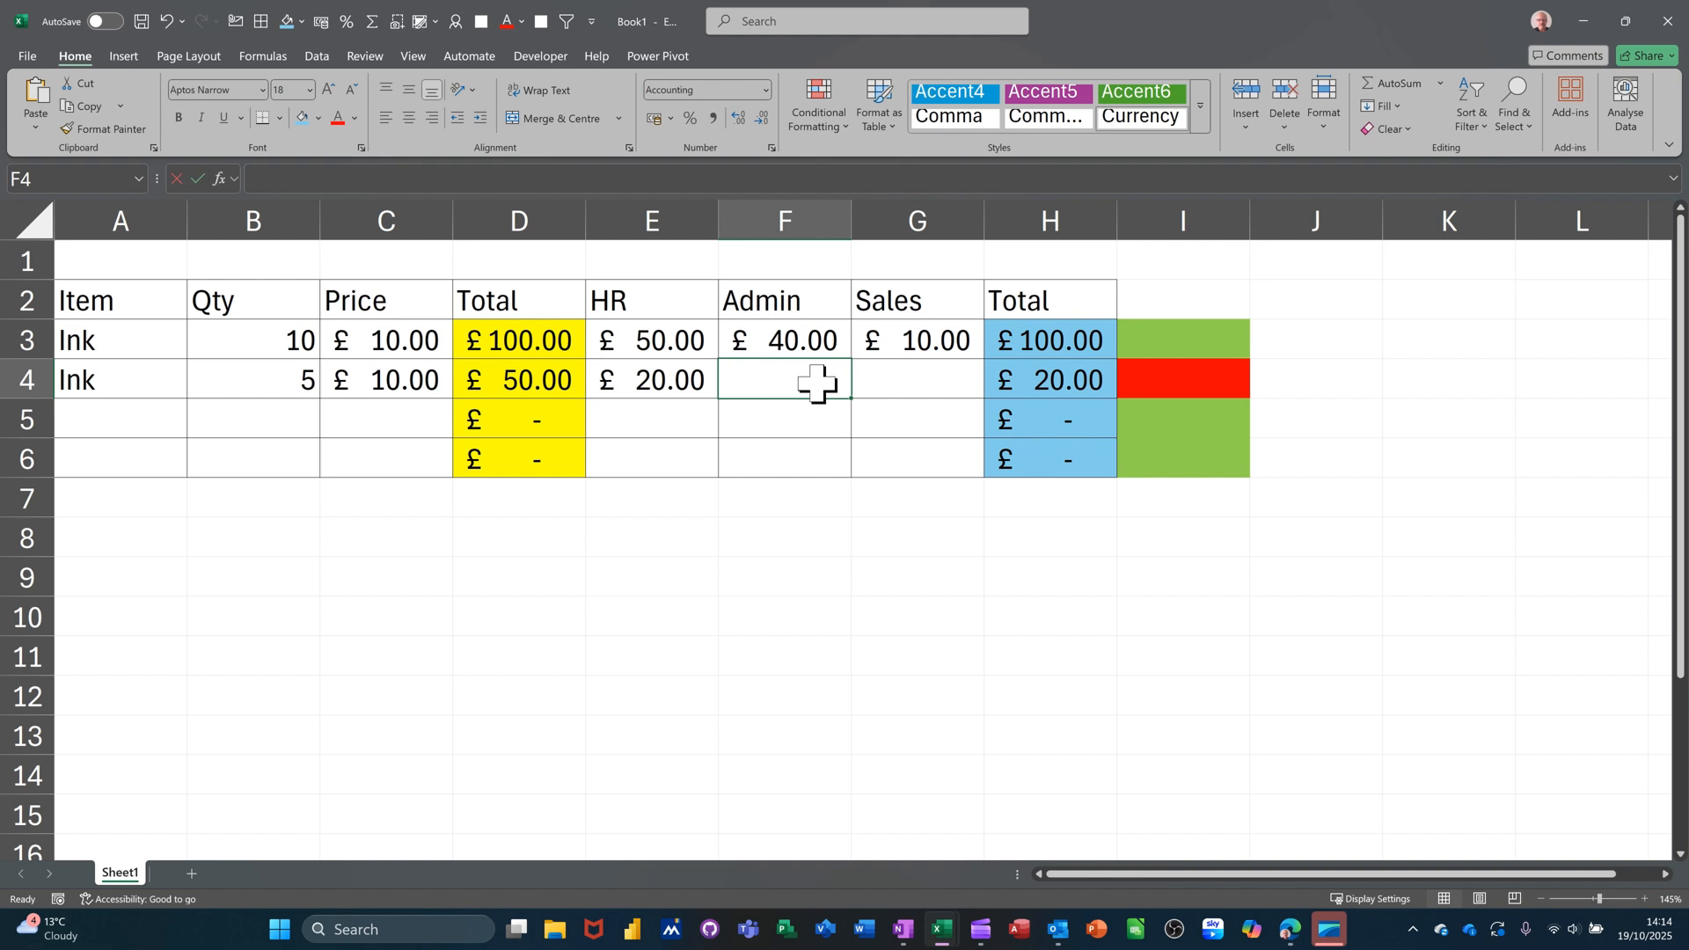
pyautogui.write('20')
pyautogui.click(894, 381)
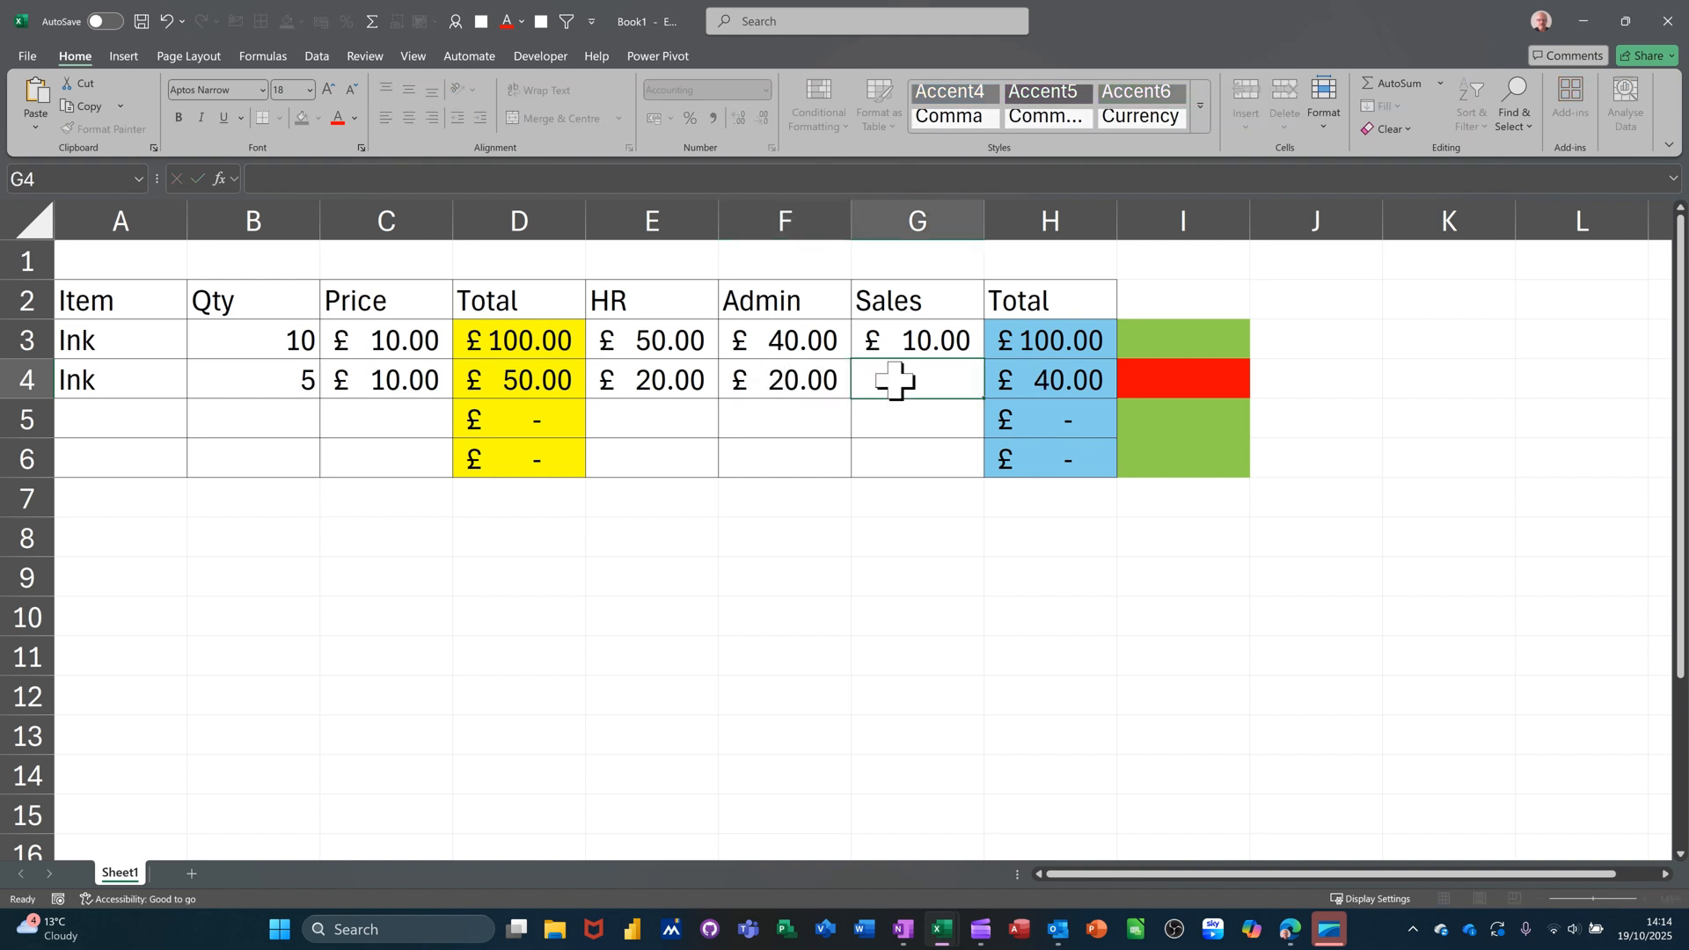
pyautogui.write('10')
pyautogui.click(858, 409)
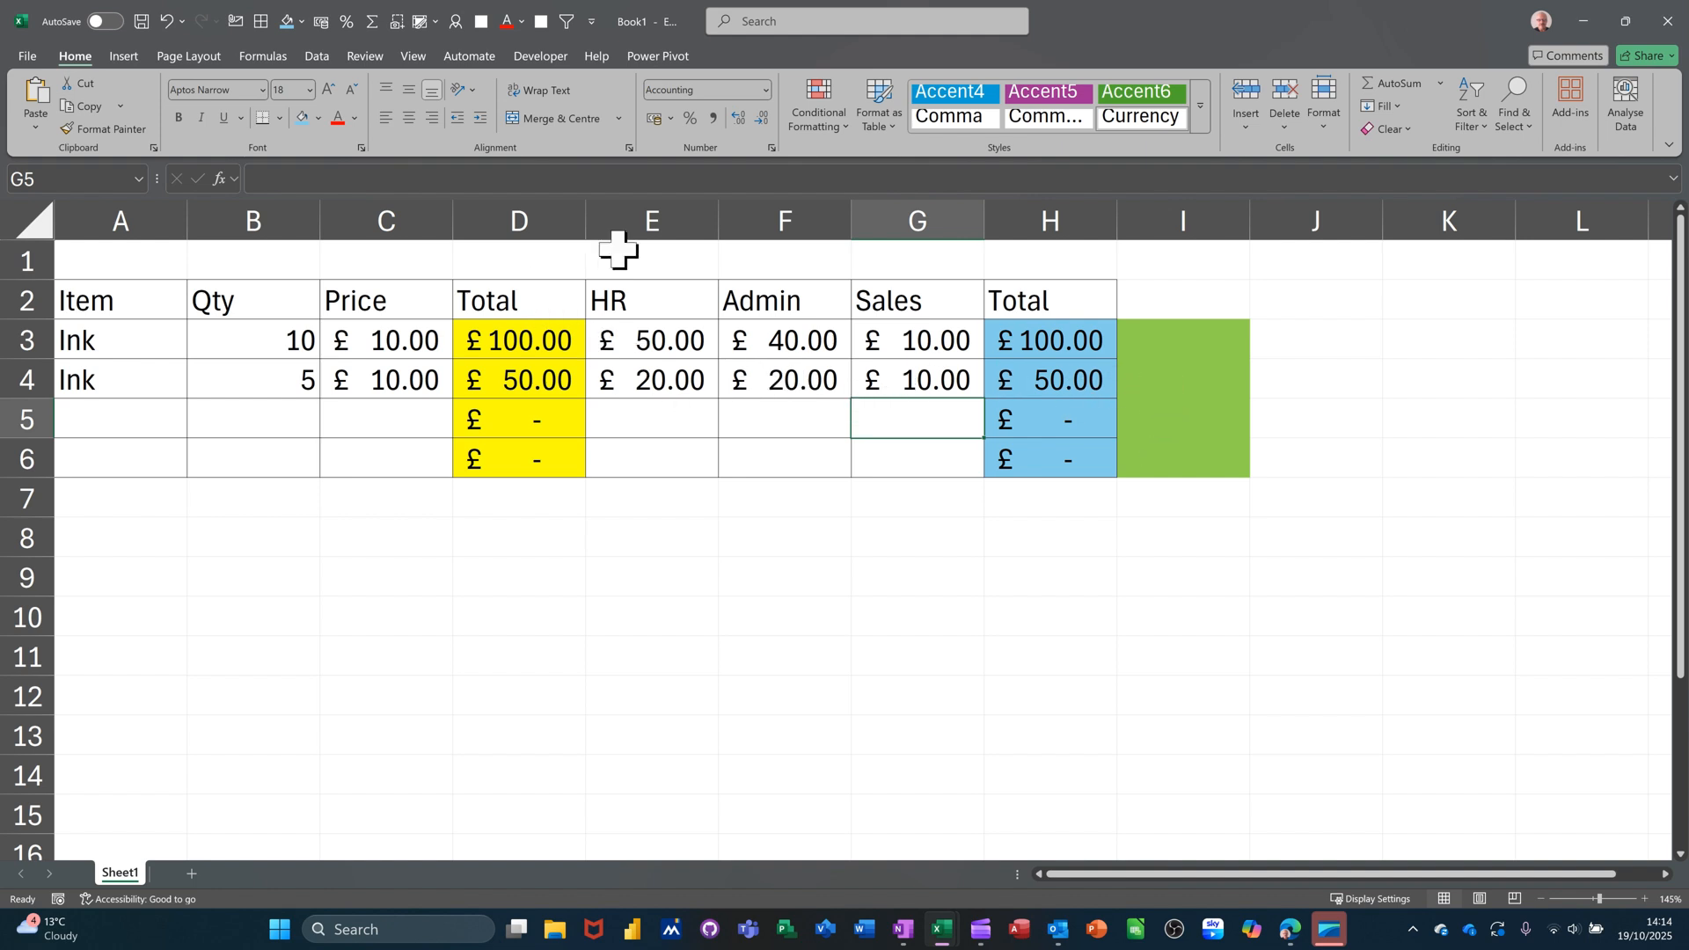
pyautogui.click(618, 218)
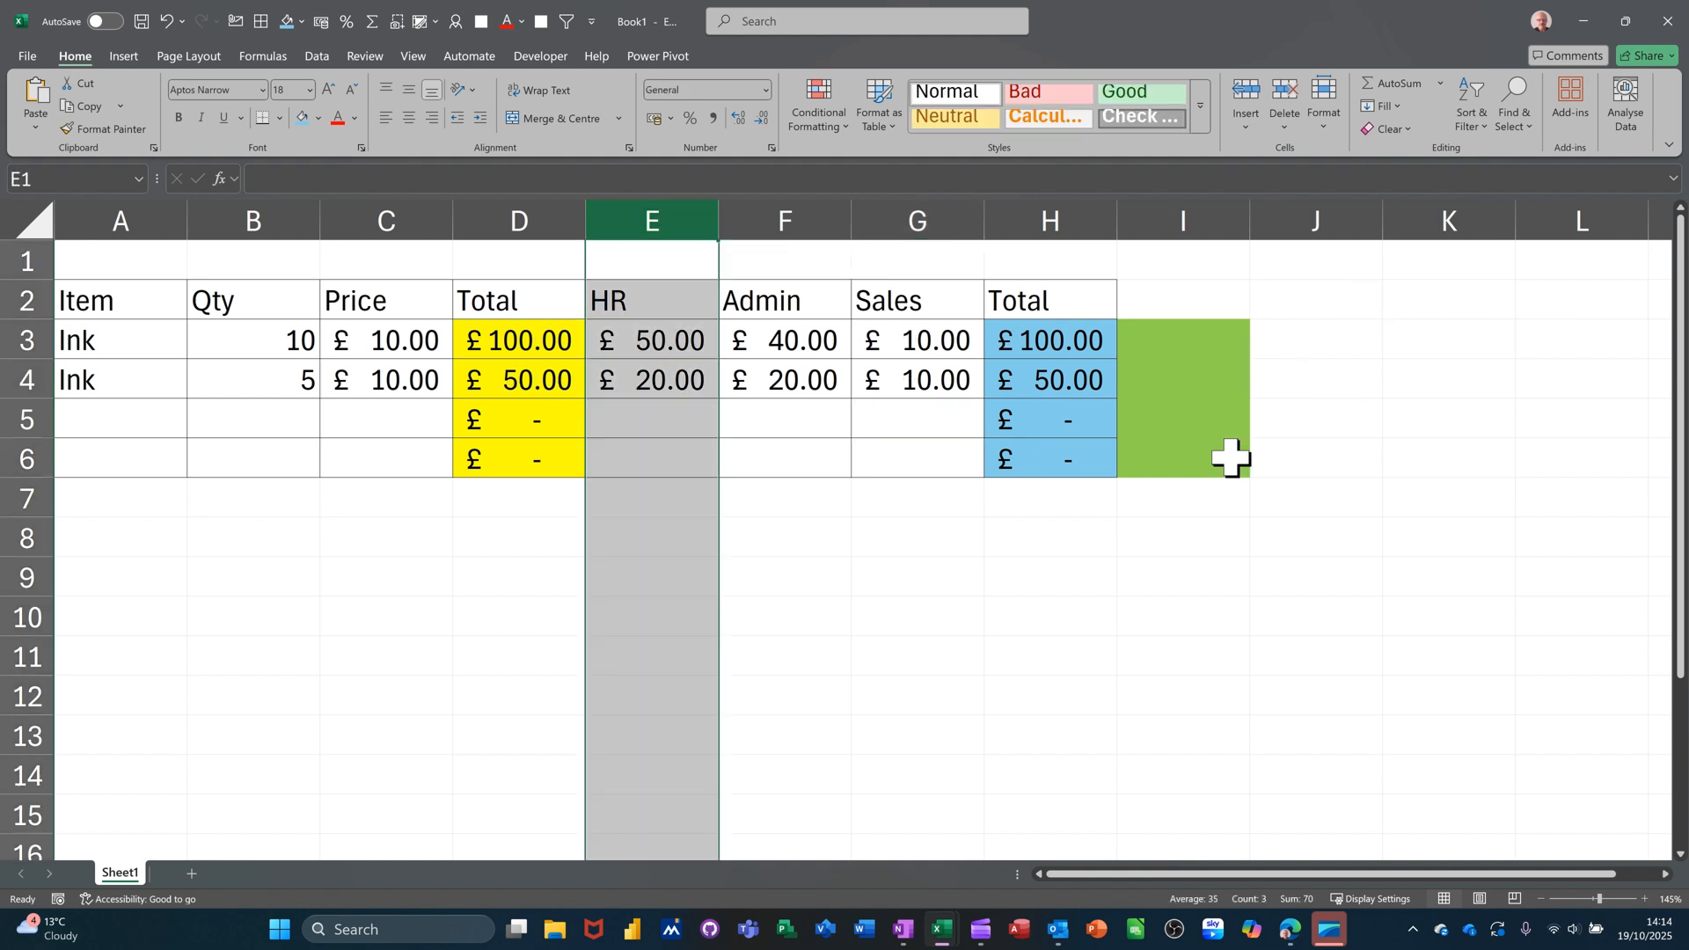
pyautogui.click(679, 419)
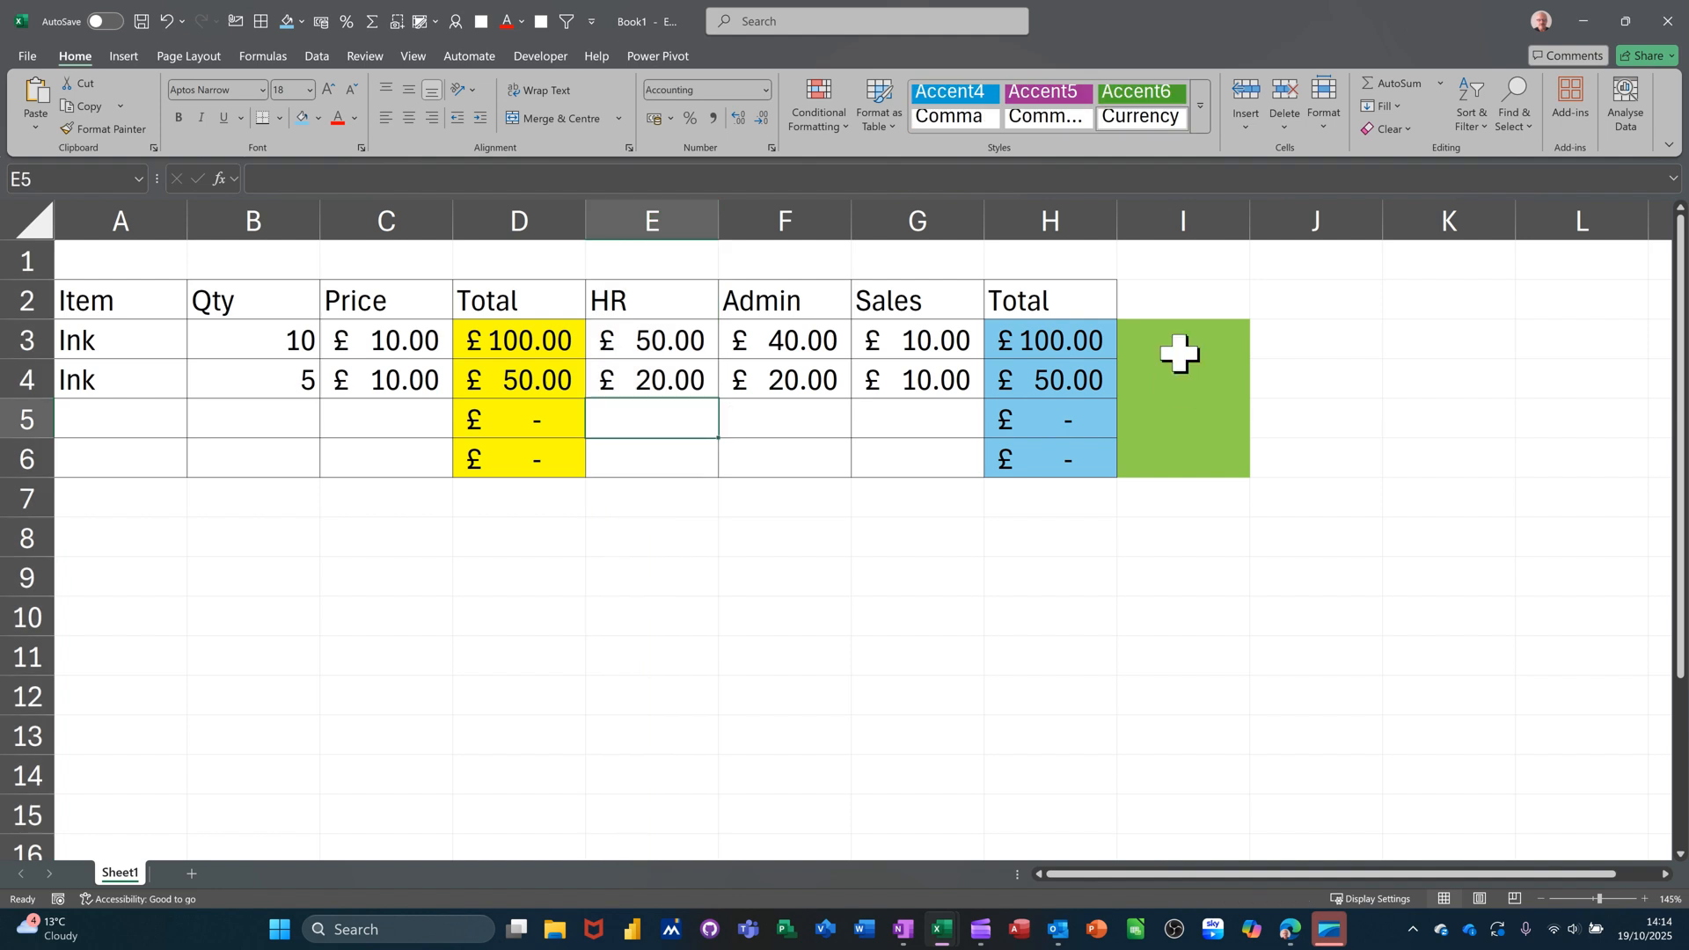
pyautogui.click(772, 388)
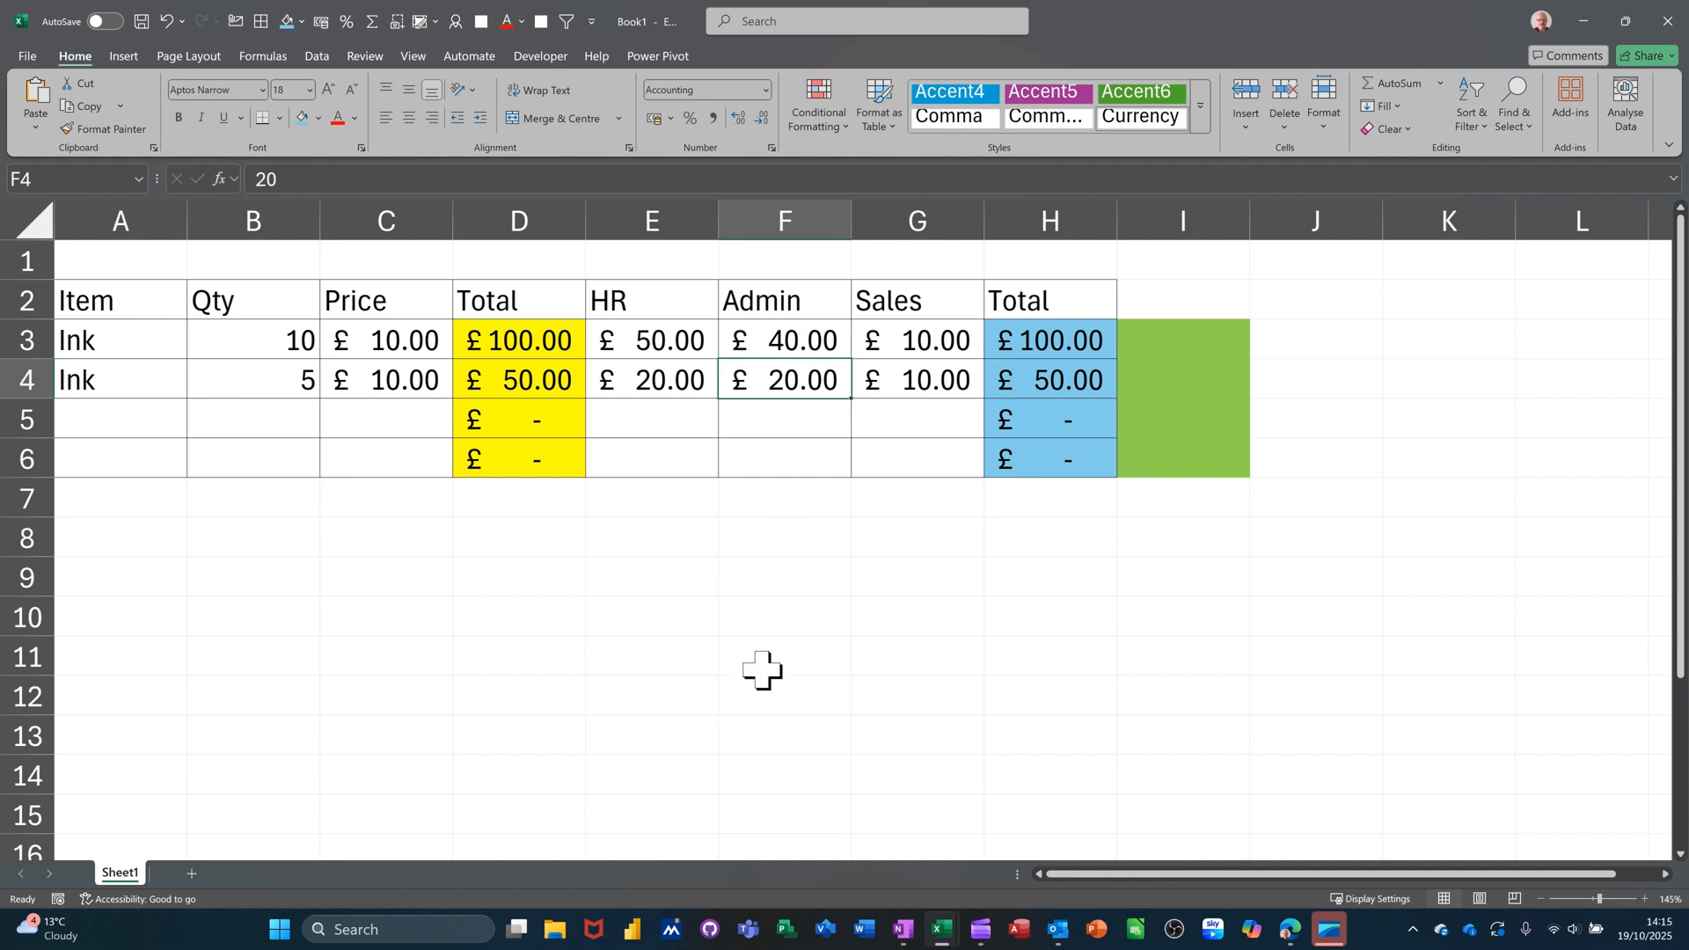
pyautogui.scroll(-1, 762, 668)
pyautogui.scroll(1, 762, 668)
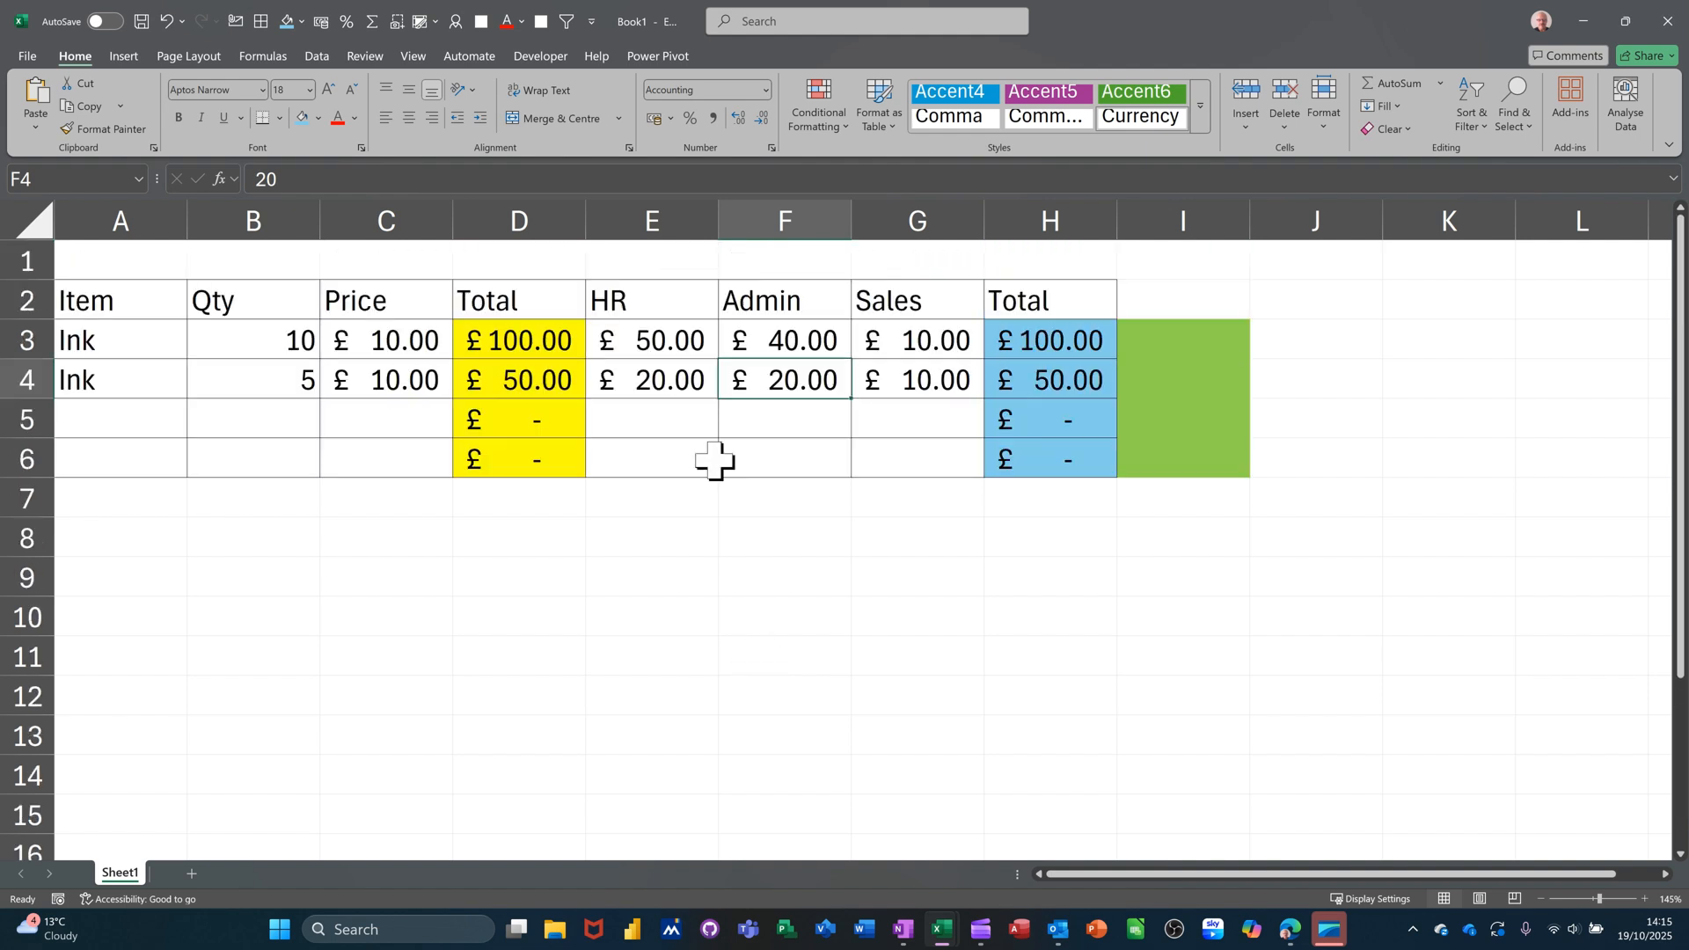